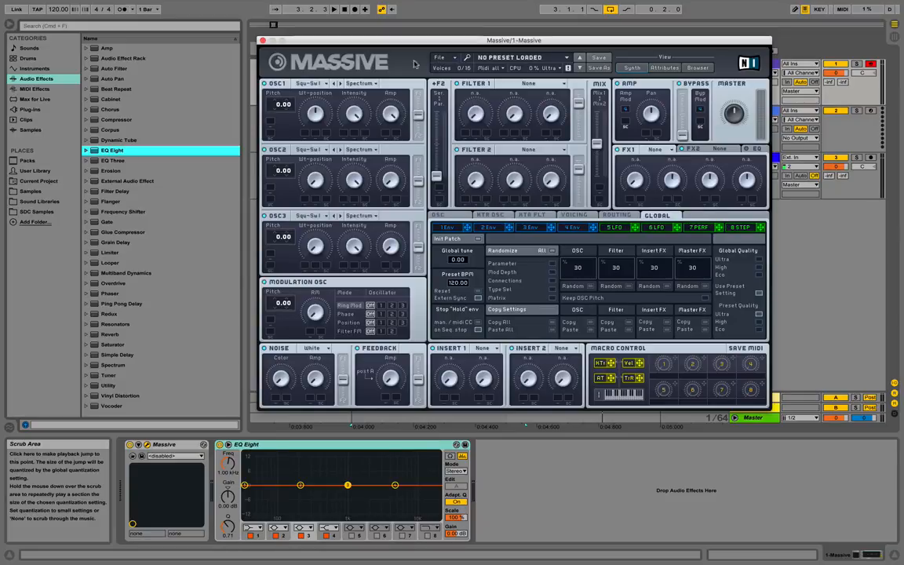
{"action": "left_click", "coordinate": [313, 89]}
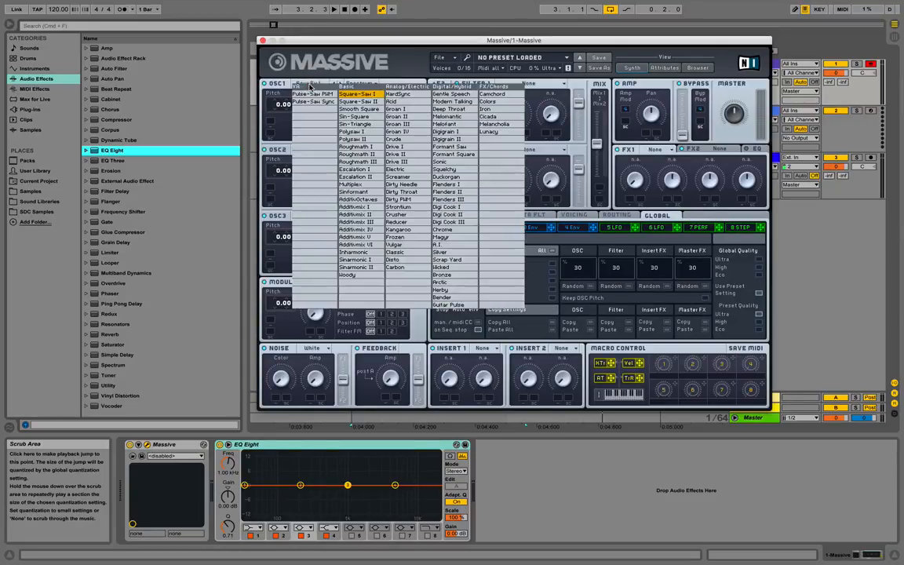
{"action": "left_click", "coordinate": [353, 112]}
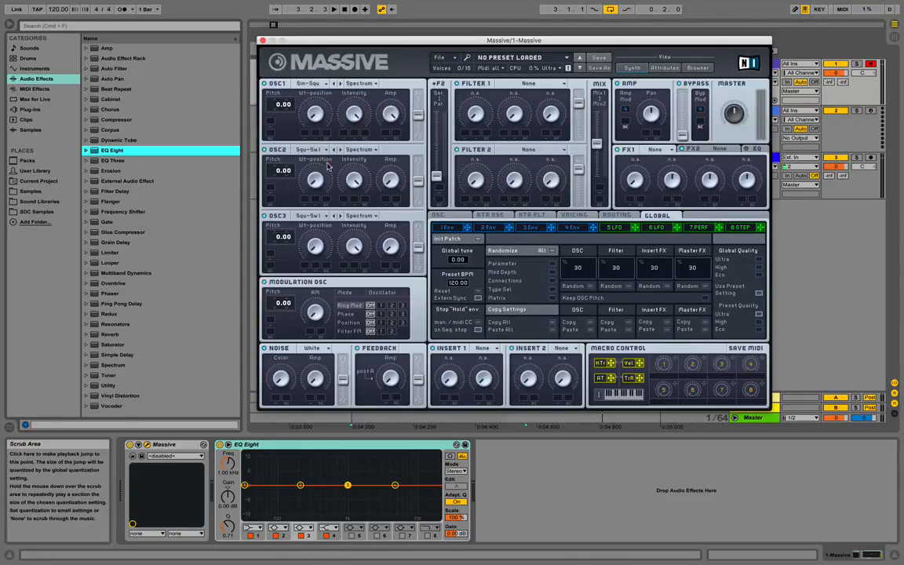
{"action": "left_click", "coordinate": [453, 228]}
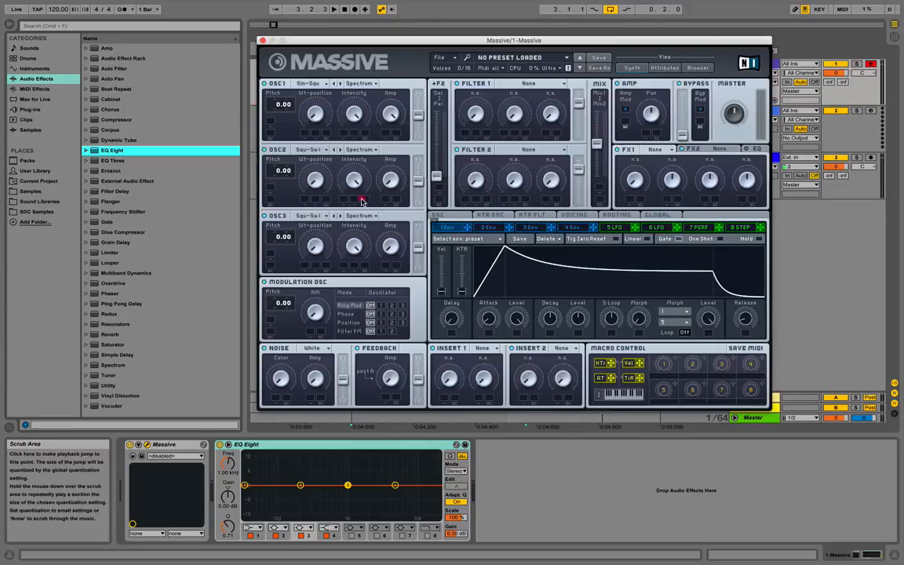
{"action": "left_click_drag", "start_coordinate": [362, 201], "coordinate": [270, 123]}
{"action": "left_click_drag", "start_coordinate": [290, 121], "coordinate": [291, 135]}
Start a new sound in Massive and move the plug-in window down clear of the arrangement tracks.
{"action": "left_click", "coordinate": [438, 58]}
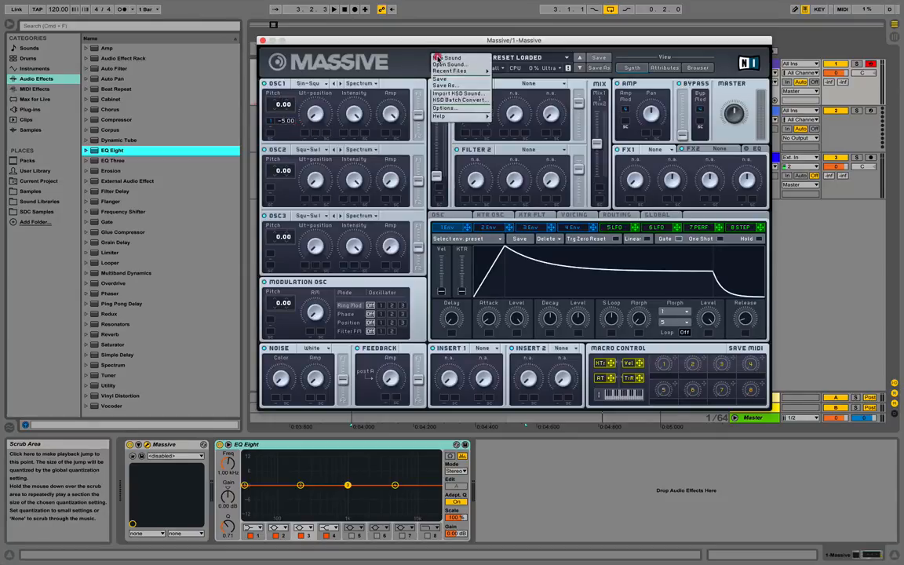
{"action": "left_click", "coordinate": [441, 57]}
{"action": "left_click_drag", "start_coordinate": [408, 39], "coordinate": [441, 189]}
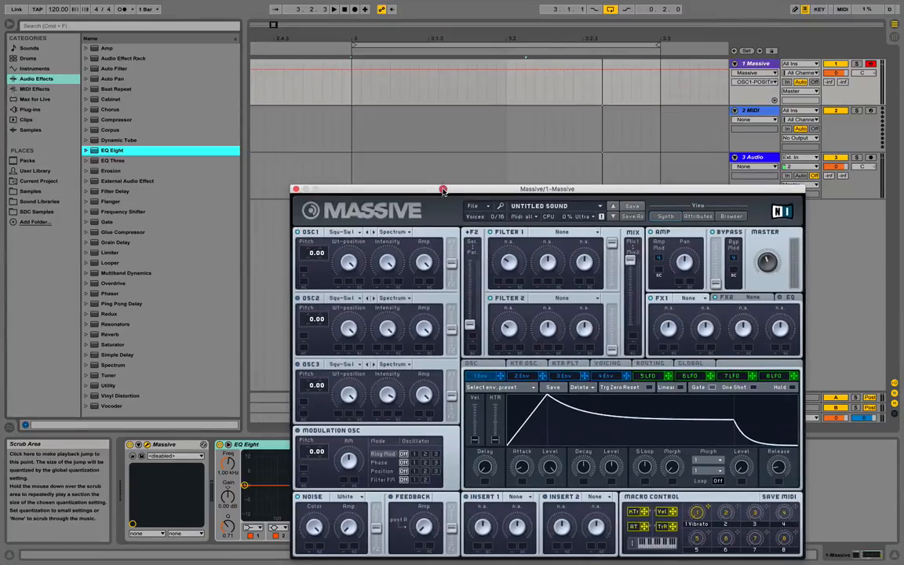
Create an empty MIDI clip from 3.1.1 to 3.3.1 on the Massive track and open it for note editing.
{"action": "left_click_drag", "start_coordinate": [348, 76], "coordinate": [656, 73]}
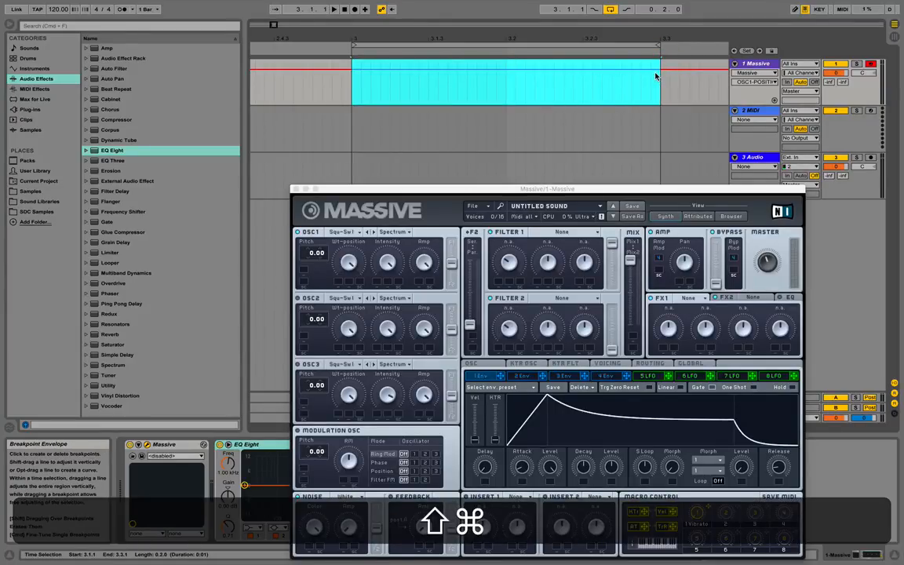
{"action": "key", "text": "shift+super+m"}
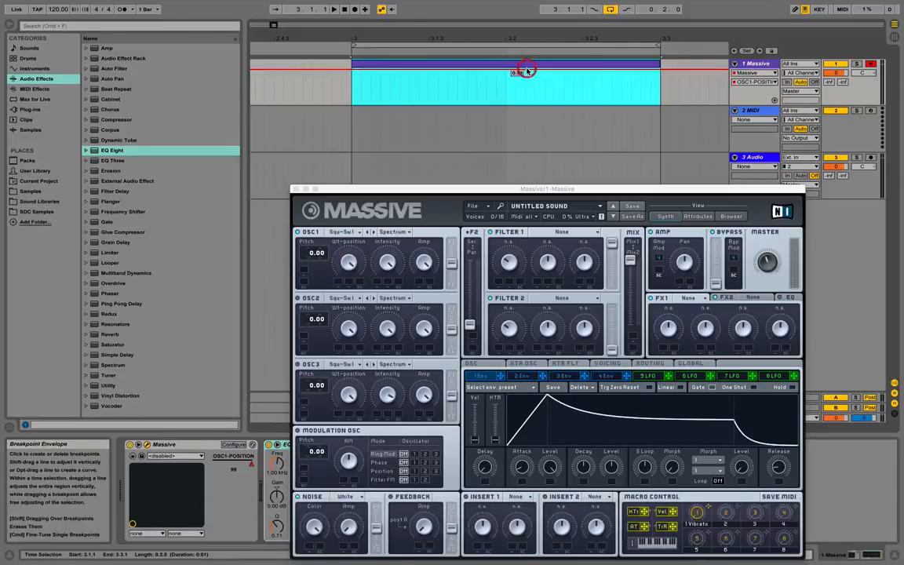
{"action": "left_click", "coordinate": [517, 63]}
{"action": "double_click", "coordinate": [473, 62]}
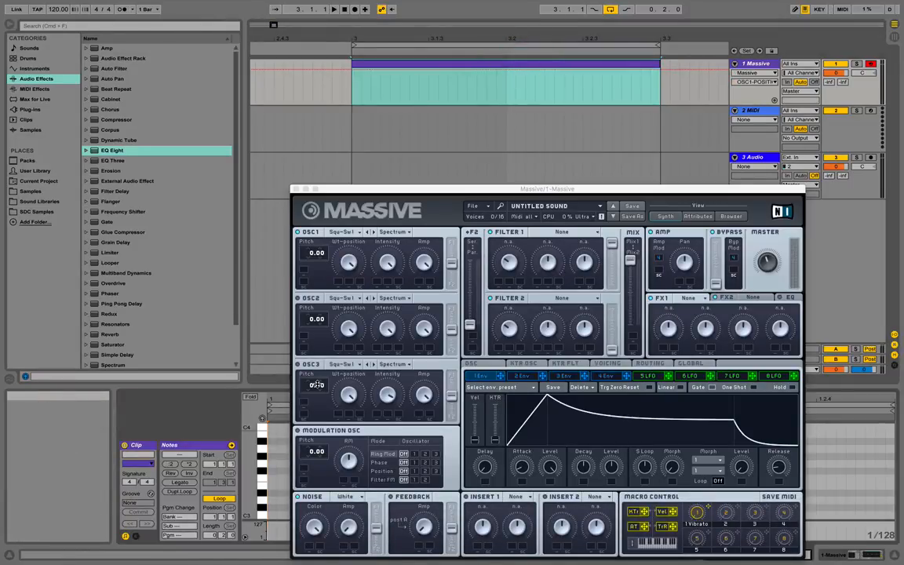
Add a C2 note at the clip's start, stretch it from 1.1.1 to 1.2.1, and play the clip with Massive closed.
{"action": "scroll", "coordinate": [267, 486], "scroll_direction": "down", "scroll_amount": 3}
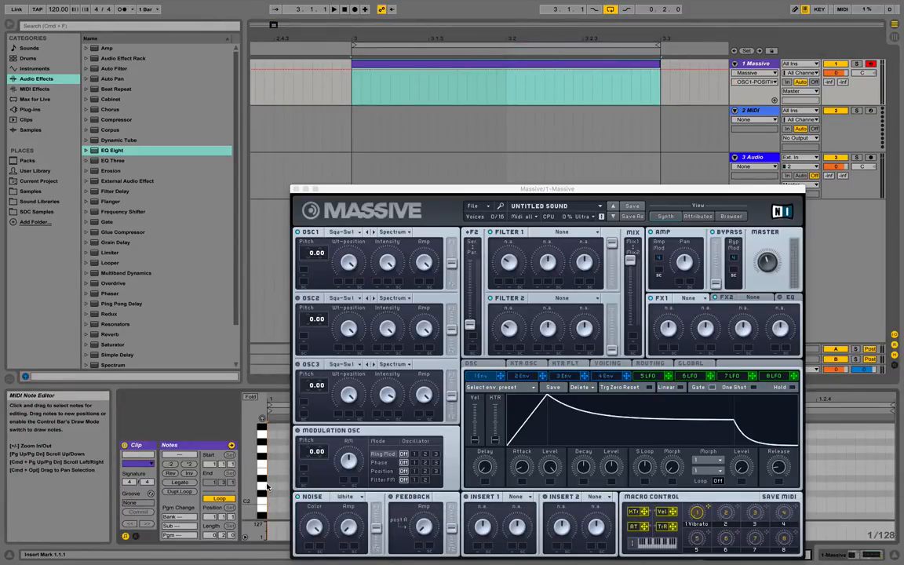
{"action": "left_click", "coordinate": [271, 500]}
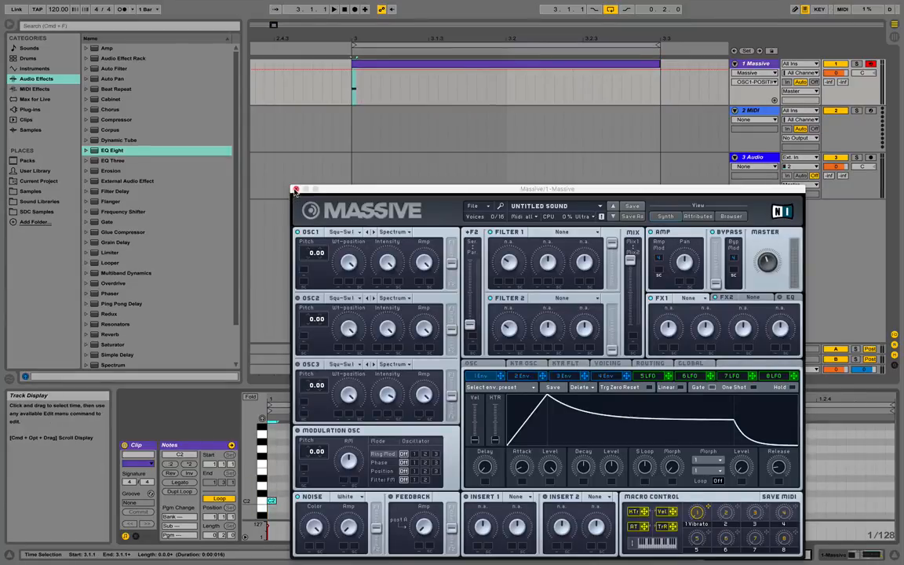
{"action": "left_click", "coordinate": [294, 188]}
{"action": "left_click_drag", "start_coordinate": [270, 455], "coordinate": [605, 458]}
{"action": "key", "text": "space"}
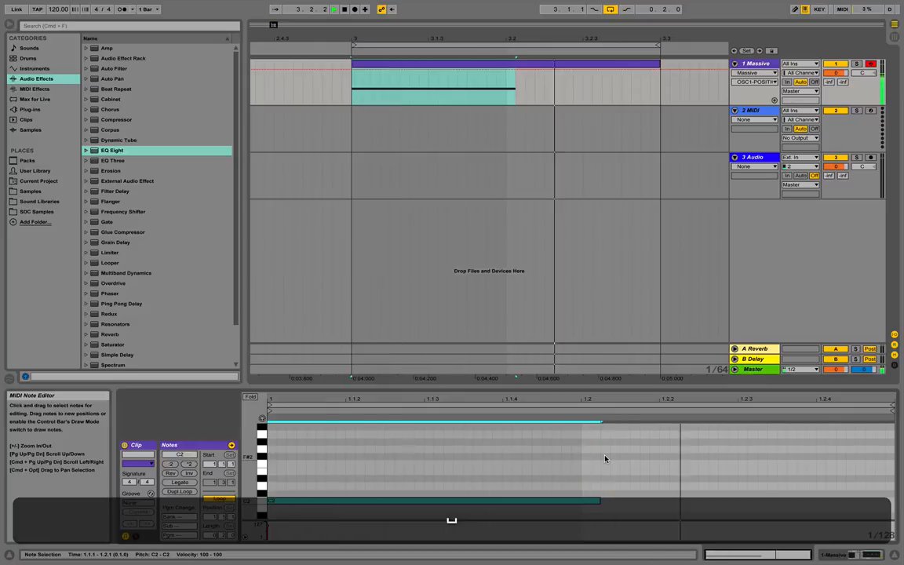
{"action": "key", "text": "space"}
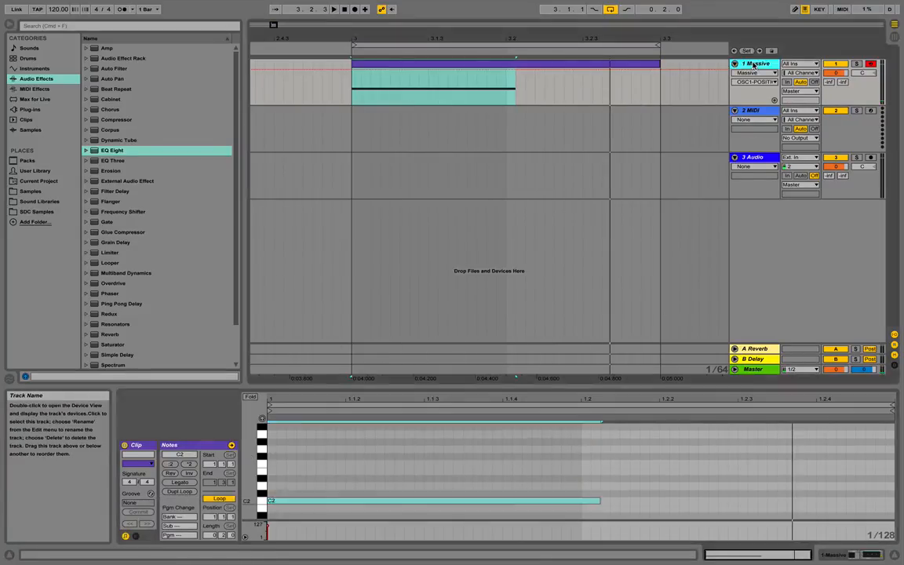
Reopen the Massive plug-in and set oscillator 1 to the Sin-Square wavetable with its Wt-position at 0.
{"action": "left_click", "coordinate": [753, 63]}
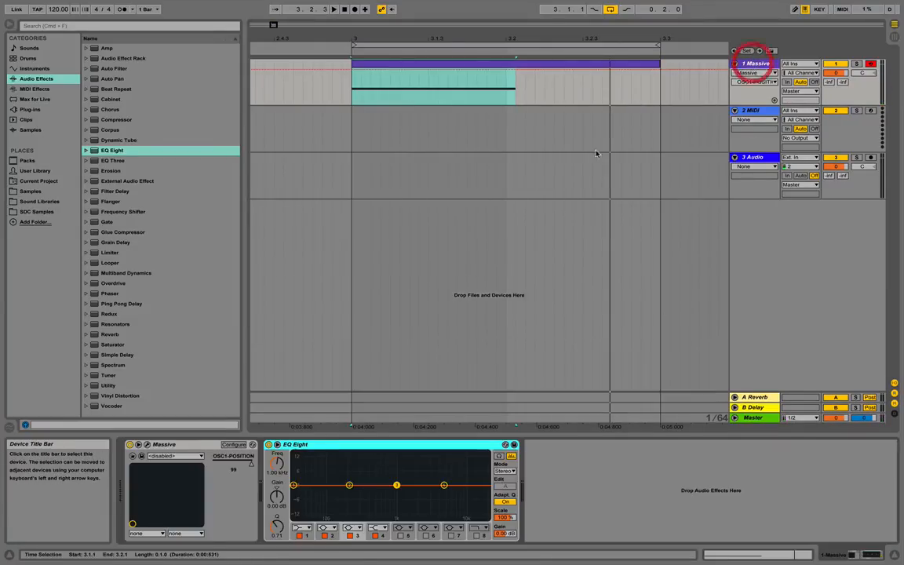
{"action": "left_click", "coordinate": [148, 444]}
{"action": "left_click_drag", "start_coordinate": [447, 188], "coordinate": [406, 76]}
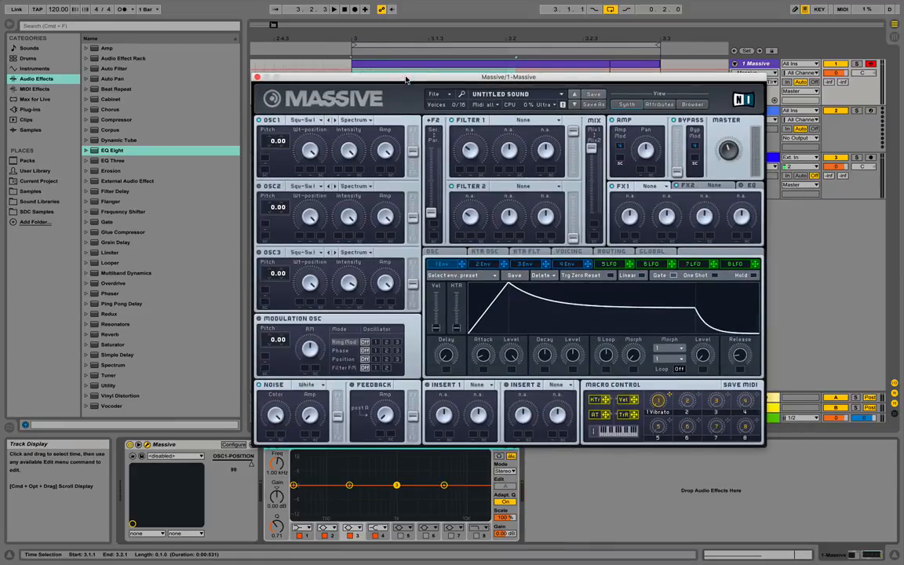
{"action": "left_click", "coordinate": [316, 123]}
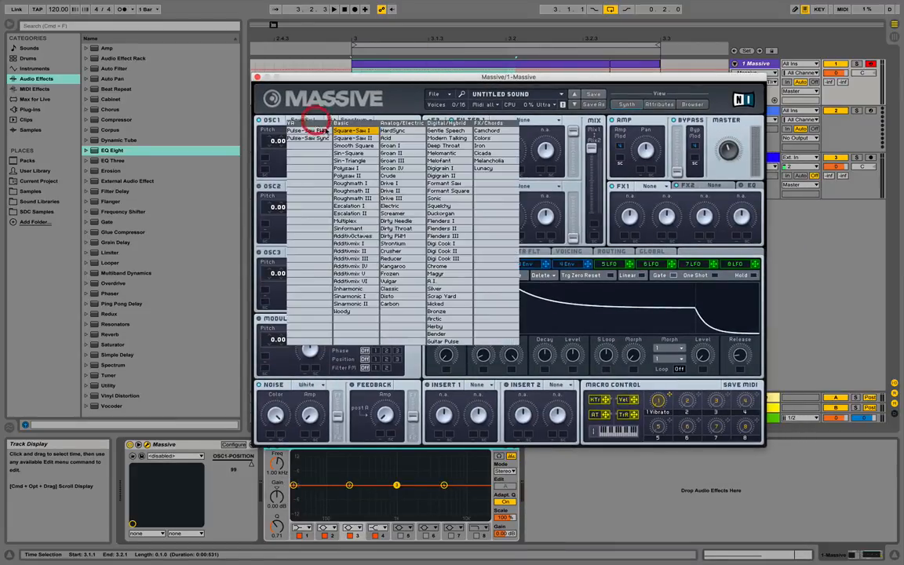
{"action": "left_click", "coordinate": [346, 153]}
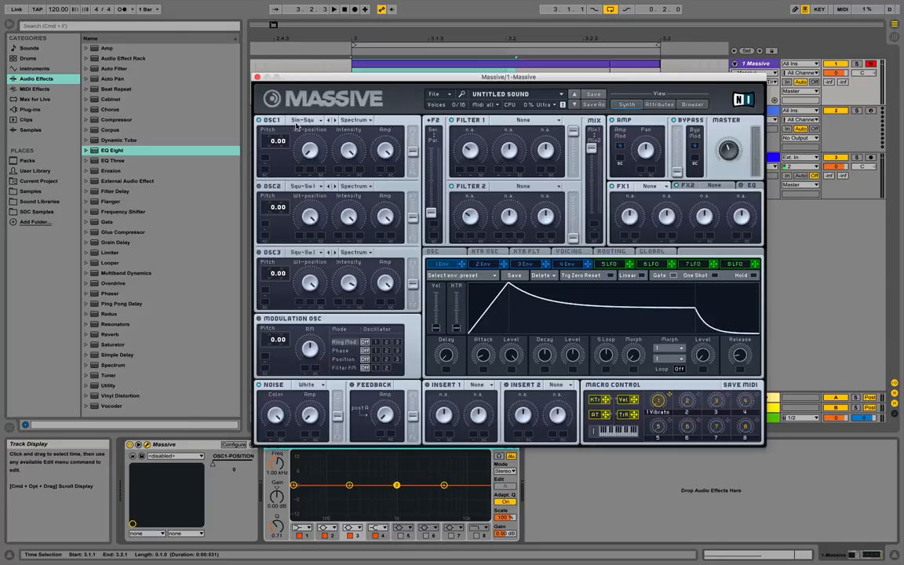
{"action": "left_click", "coordinate": [310, 147]}
{"action": "mouse_move", "coordinate": [311, 151]}
{"action": "left_mouse_down"}
{"action": "mouse_move", "coordinate": [313, 66]}
{"action": "mouse_move", "coordinate": [338, 183]}
{"action": "left_mouse_up"}
Lower envelope 4's decay level to its minimum and assign envelope 1 to oscillator 1's pitch modulation.
{"action": "left_click", "coordinate": [585, 264]}
{"action": "left_click_drag", "start_coordinate": [573, 359], "coordinate": [594, 448]}
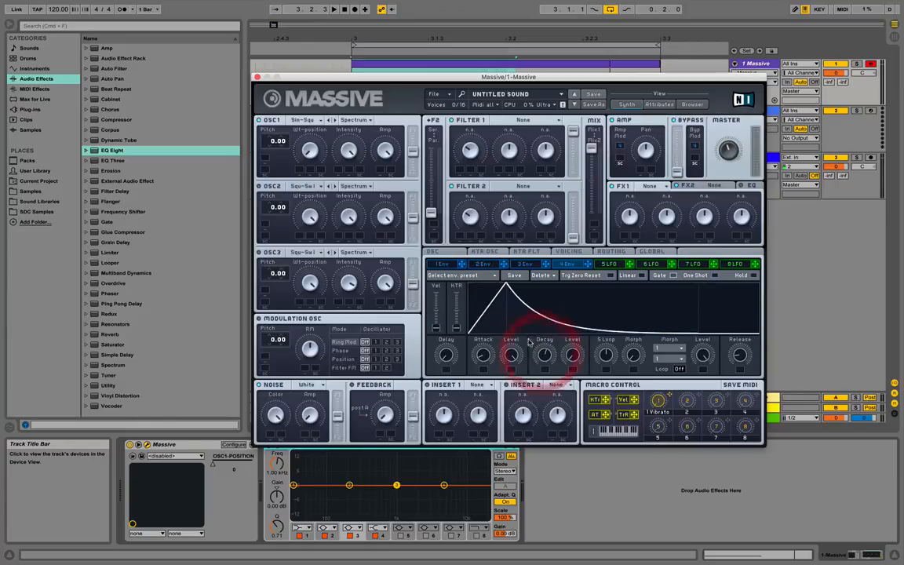
{"action": "left_click", "coordinate": [444, 264]}
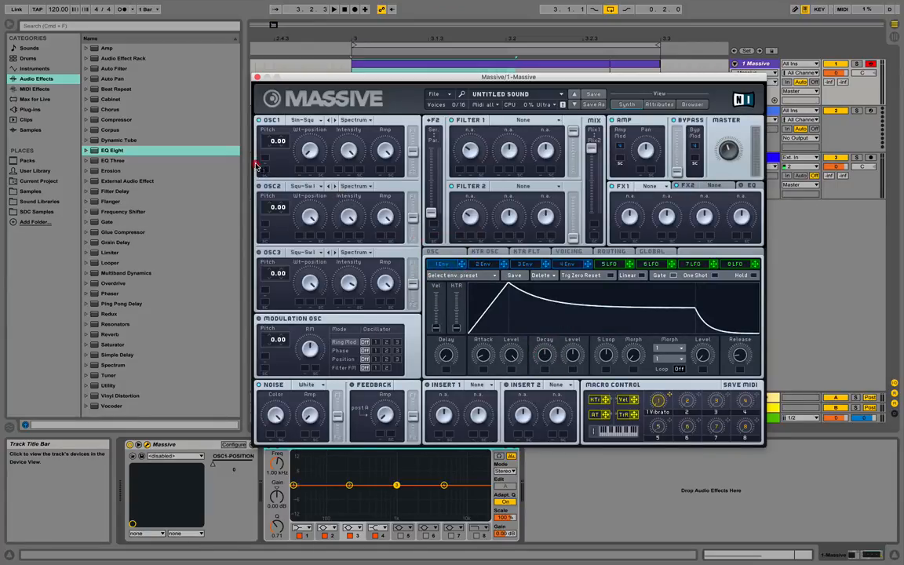
{"action": "left_click", "coordinate": [264, 160]}
Play the clip briefly and move EQ Eight's band 2 to about 47 Hz.
{"action": "key", "text": "space"}
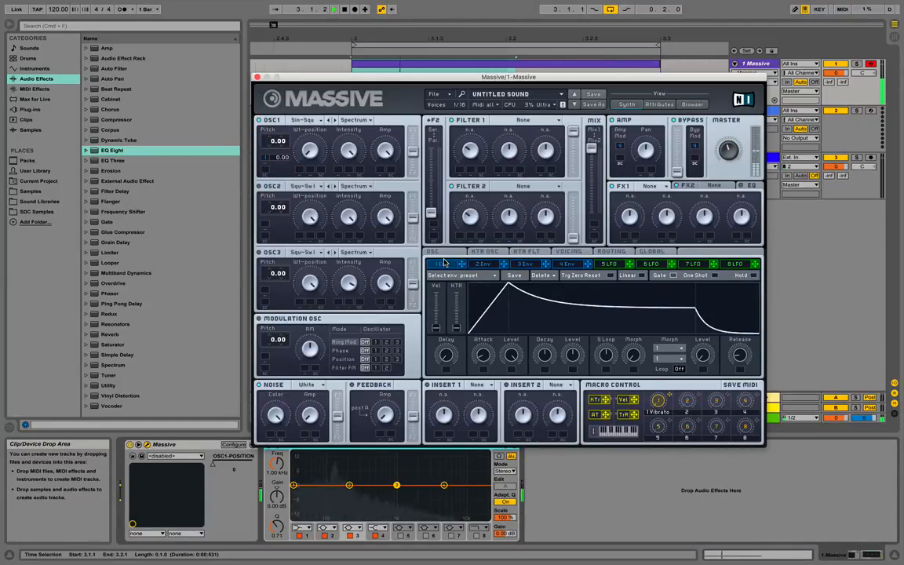
{"action": "key", "text": "space"}
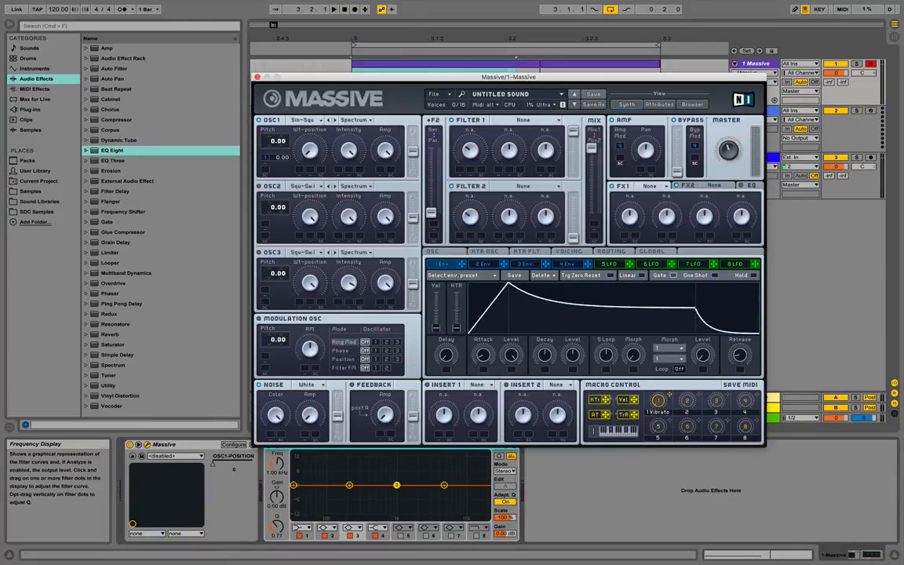
{"action": "left_click_drag", "start_coordinate": [349, 484], "coordinate": [307, 484]}
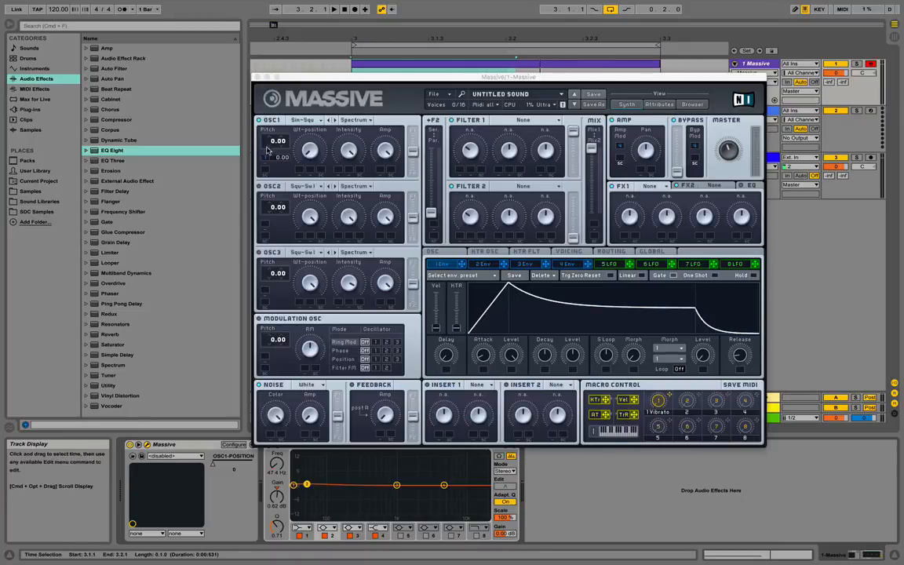
Set oscillator 1's pitch to -16.00, play the clip, and shift EQ Eight's band 2 to about 44.8 Hz.
{"action": "left_click_drag", "start_coordinate": [271, 145], "coordinate": [268, 160]}
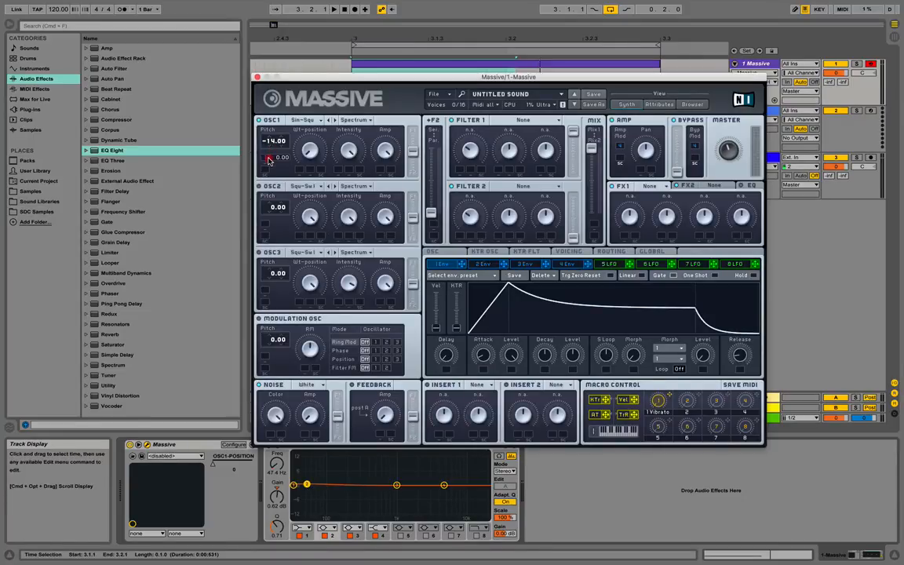
{"action": "key", "text": "space"}
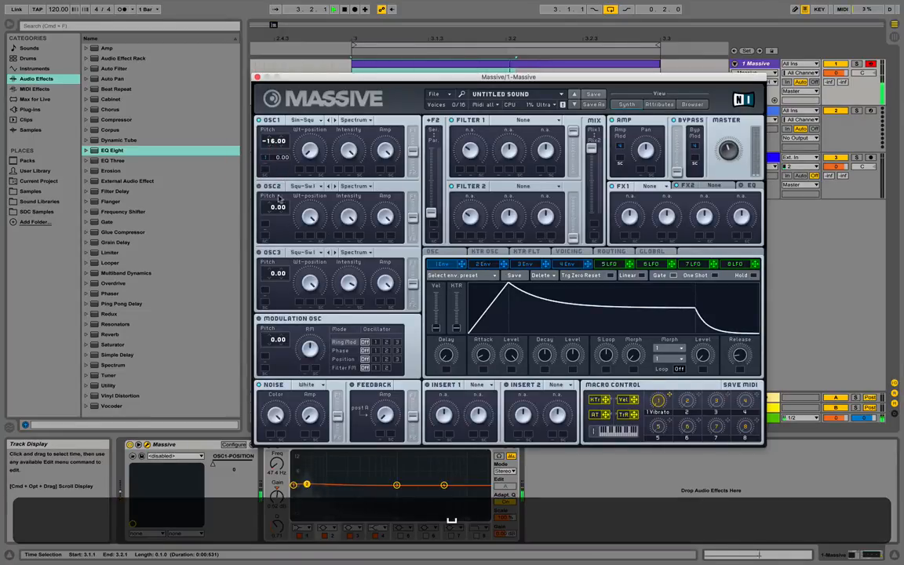
{"action": "left_click_drag", "start_coordinate": [307, 486], "coordinate": [305, 486]}
{"action": "key", "text": "space"}
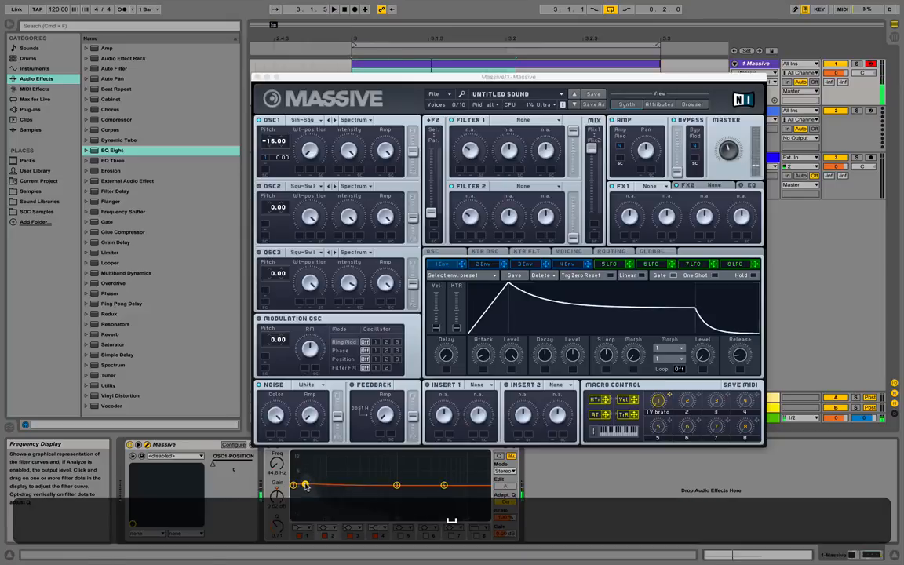
Nudge the master volume and play the clip while checking Massive's voicing and oscillator settings.
{"action": "left_click", "coordinate": [577, 250]}
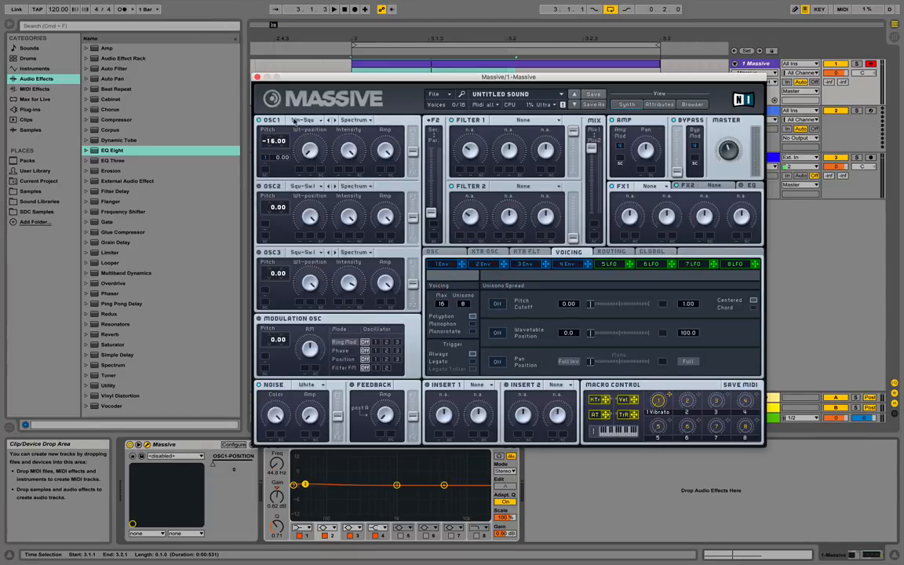
{"action": "mouse_move", "coordinate": [306, 79]}
{"action": "left_mouse_down"}
{"action": "mouse_move", "coordinate": [306, 57]}
{"action": "mouse_move", "coordinate": [309, 69]}
{"action": "left_mouse_up"}
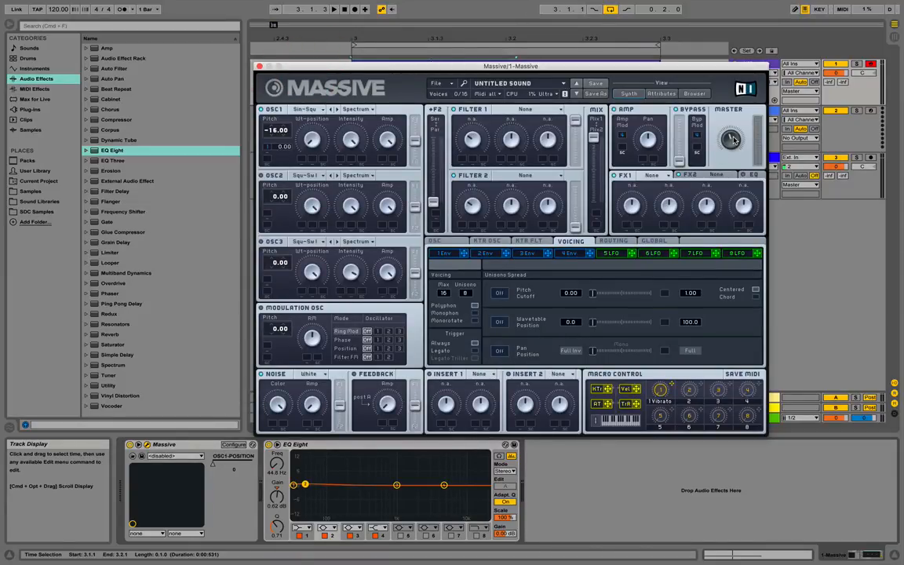
{"action": "left_click_drag", "start_coordinate": [732, 141], "coordinate": [732, 143]}
{"action": "key", "text": "space"}
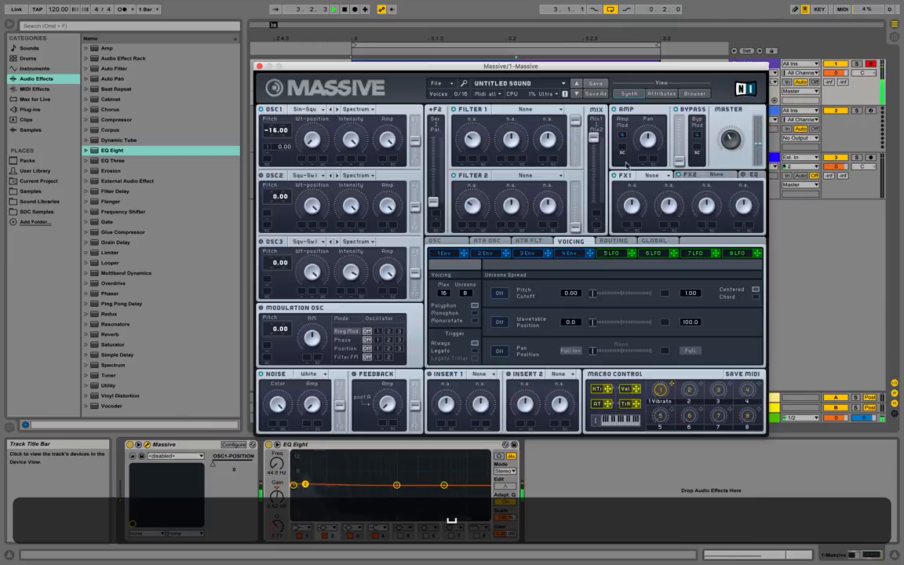
{"action": "left_click", "coordinate": [434, 240]}
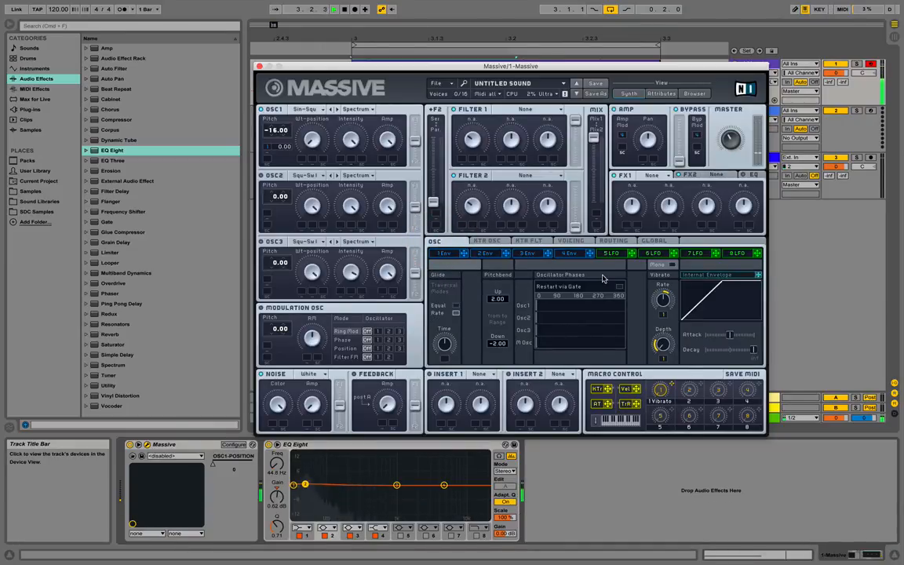
{"action": "key", "text": "space"}
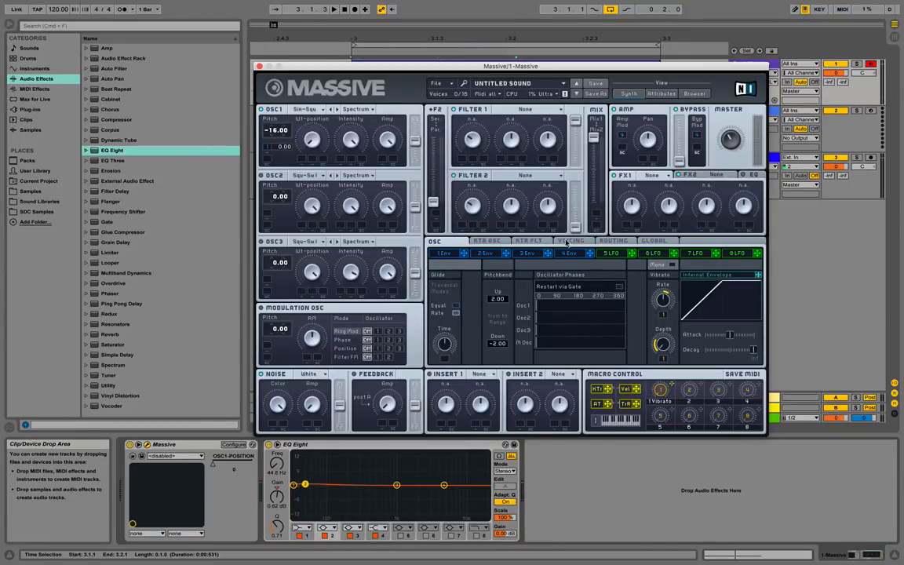
Turn on Restart via Gate for the oscillator phases and lower Massive's master volume while the clip plays.
{"action": "left_click", "coordinate": [568, 241]}
{"action": "left_click", "coordinate": [437, 243]}
{"action": "left_click", "coordinate": [619, 288]}
{"action": "key", "text": "space"}
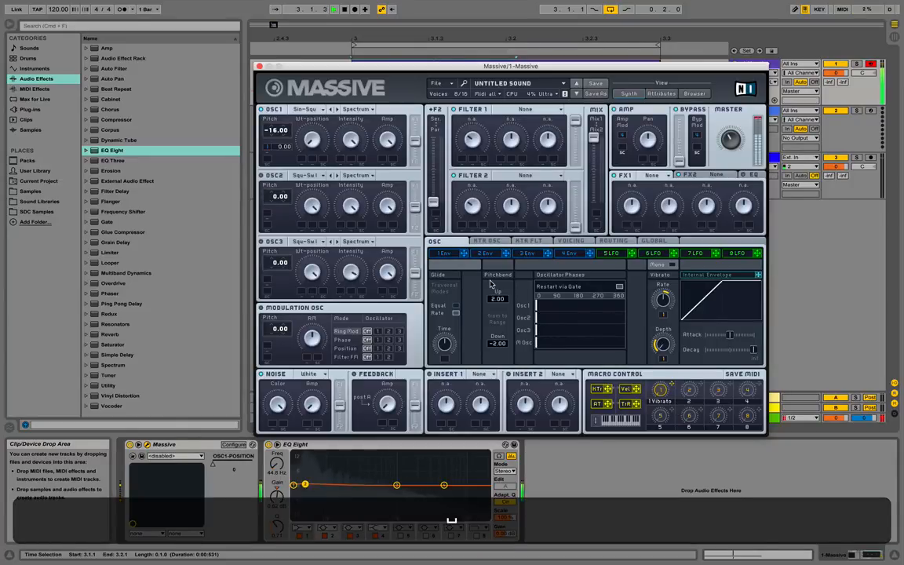
{"action": "left_click", "coordinate": [729, 142]}
{"action": "left_click_drag", "start_coordinate": [726, 149], "coordinate": [727, 146]}
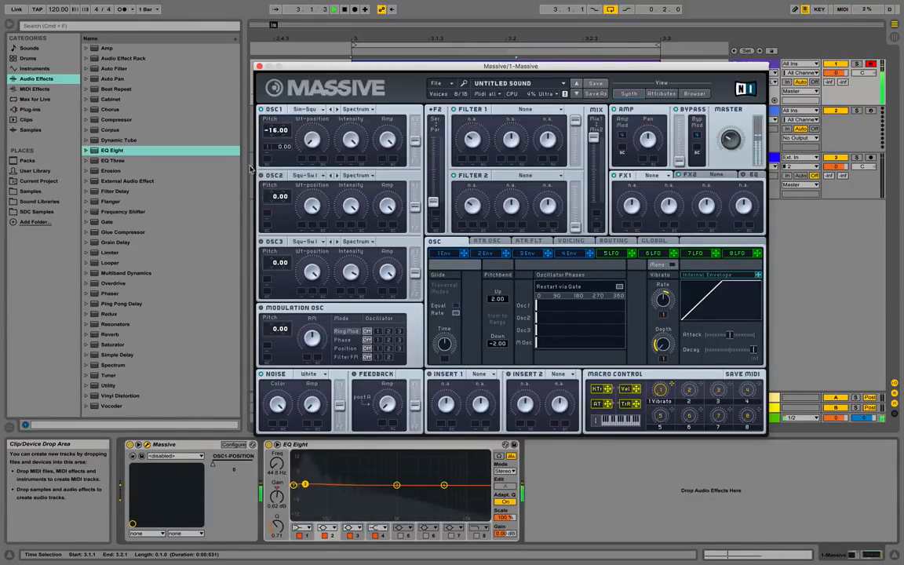
Set oscillator 1's pitch modulation amount to 36.00, lower envelope 1's decay level to minimum and shorten its decay.
{"action": "mouse_move", "coordinate": [283, 148]}
{"action": "left_mouse_down"}
{"action": "mouse_move", "coordinate": [285, 125]}
{"action": "mouse_move", "coordinate": [297, 122]}
{"action": "mouse_move", "coordinate": [267, 102]}
{"action": "left_mouse_up"}
{"action": "left_click", "coordinate": [442, 254]}
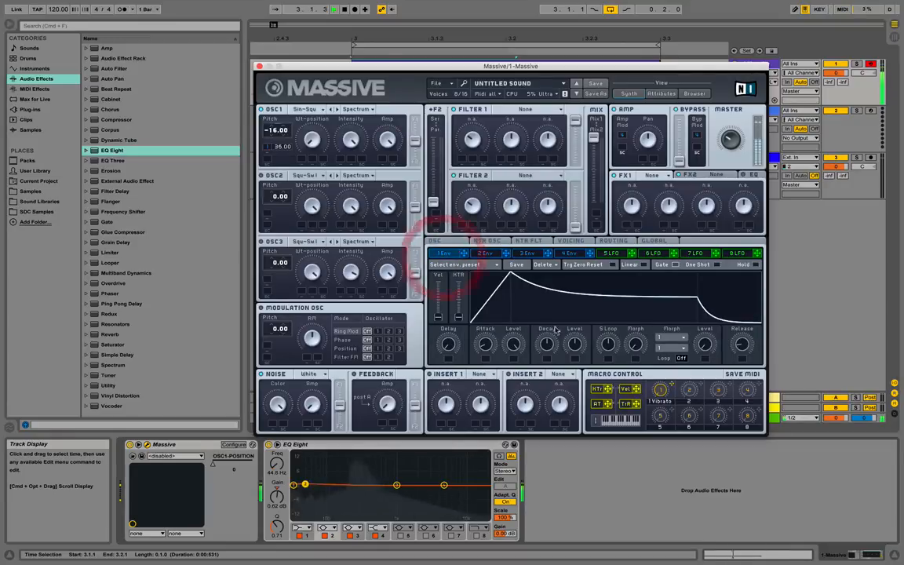
{"action": "left_click_drag", "start_coordinate": [575, 345], "coordinate": [580, 404]}
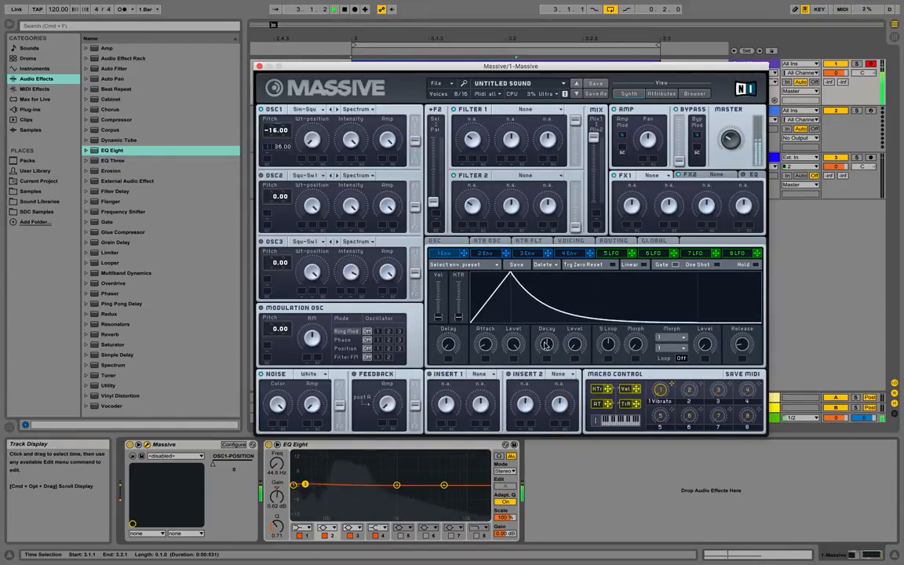
{"action": "left_click_drag", "start_coordinate": [545, 343], "coordinate": [543, 372]}
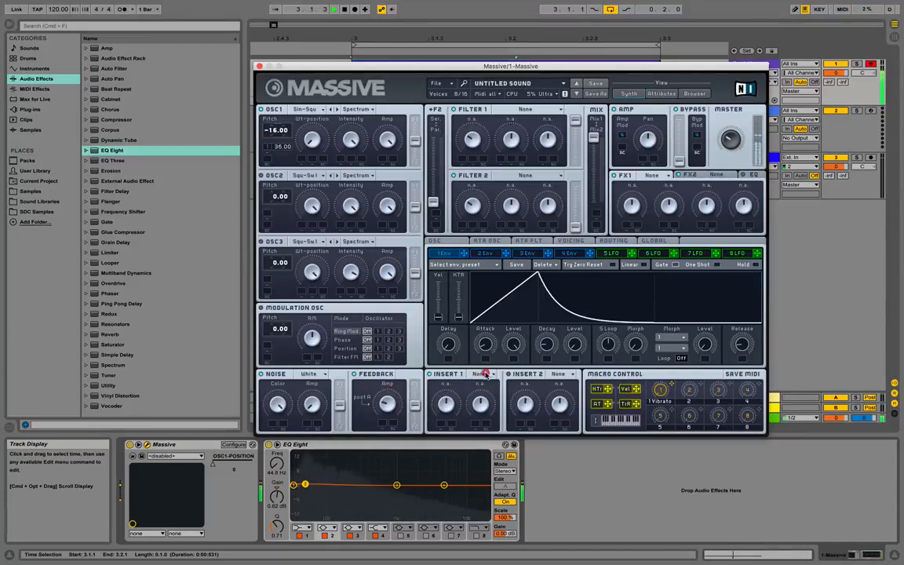
Load the S Shaper effect into Insert 1.
{"action": "left_click", "coordinate": [485, 374]}
{"action": "left_click", "coordinate": [486, 413]}
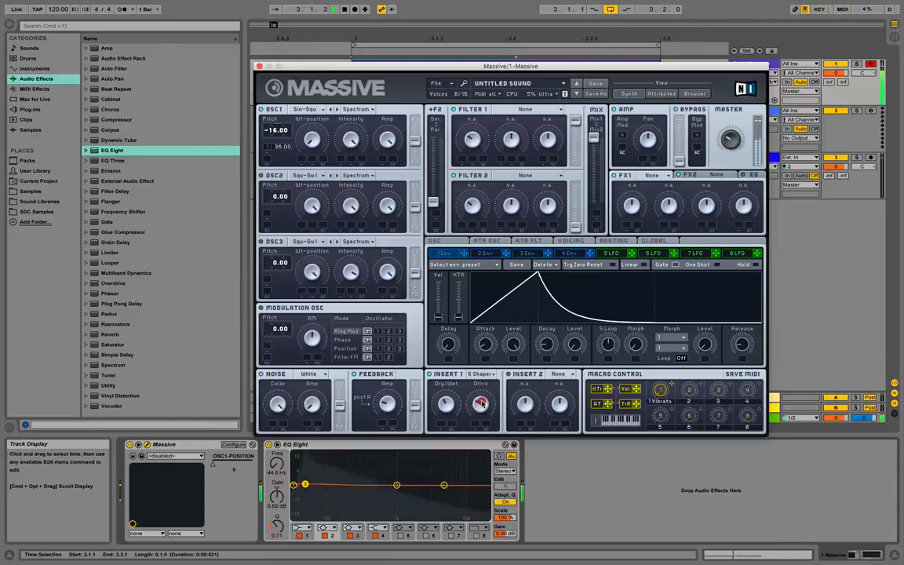
Check envelope 4's settings, close the Massive window and stop playback.
{"action": "left_click", "coordinate": [568, 253]}
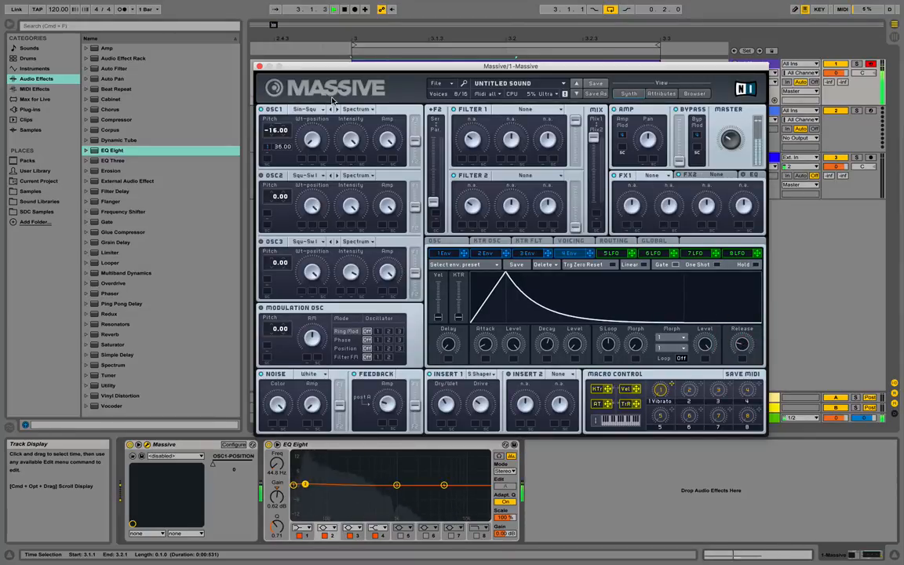
{"action": "left_click", "coordinate": [259, 66]}
{"action": "key", "text": "space"}
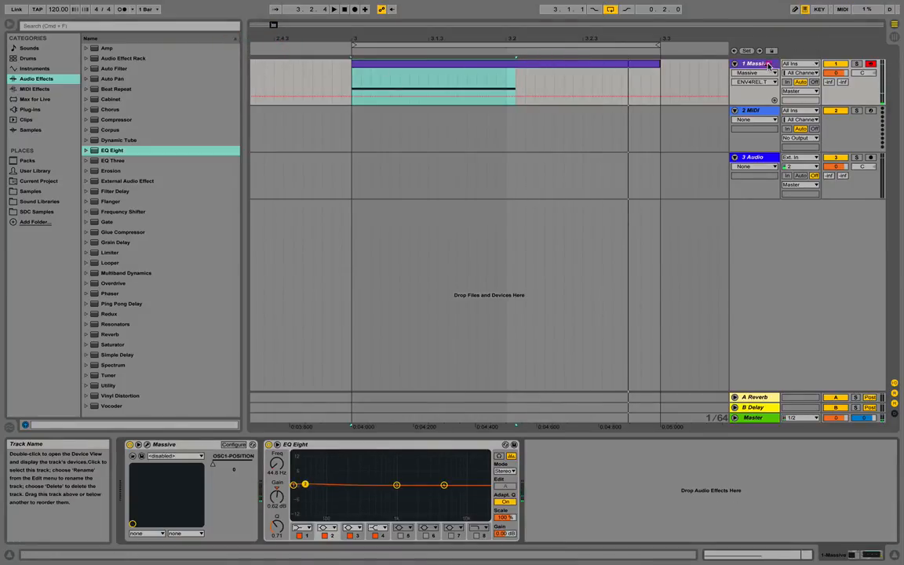
Duplicate the 1 Massive track, arm and solo the copy, and select its clip.
{"action": "left_click", "coordinate": [769, 66]}
{"action": "key", "text": "super+d"}
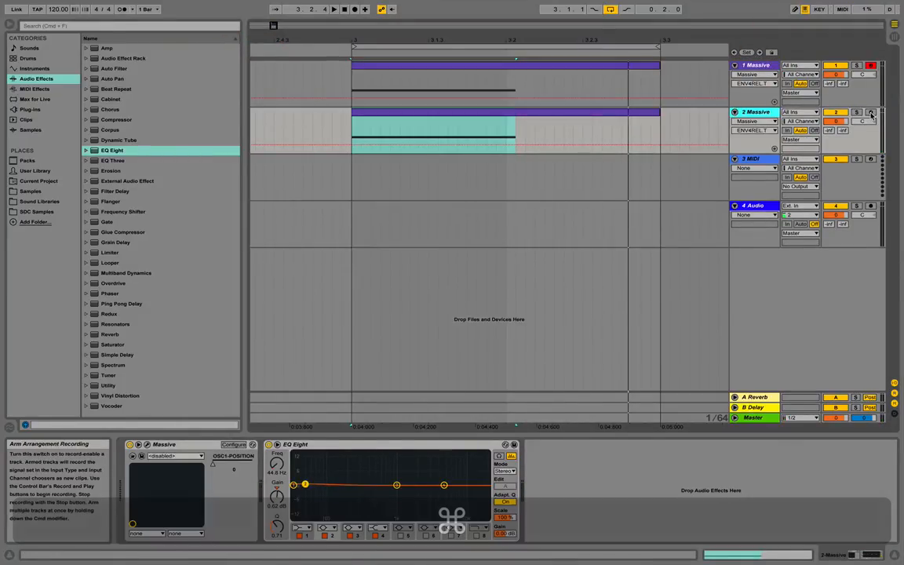
{"action": "left_click", "coordinate": [869, 113]}
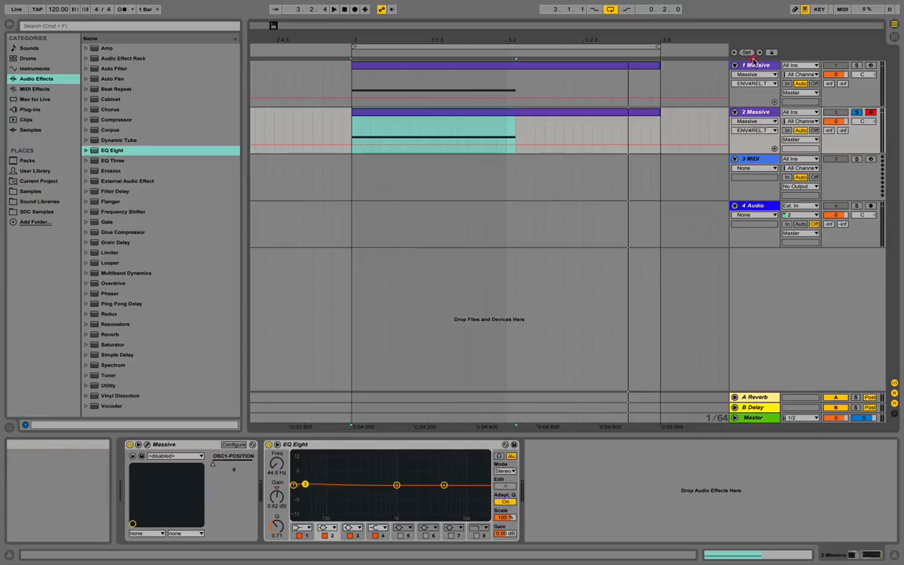
{"action": "left_click", "coordinate": [753, 66]}
{"action": "left_click", "coordinate": [485, 66]}
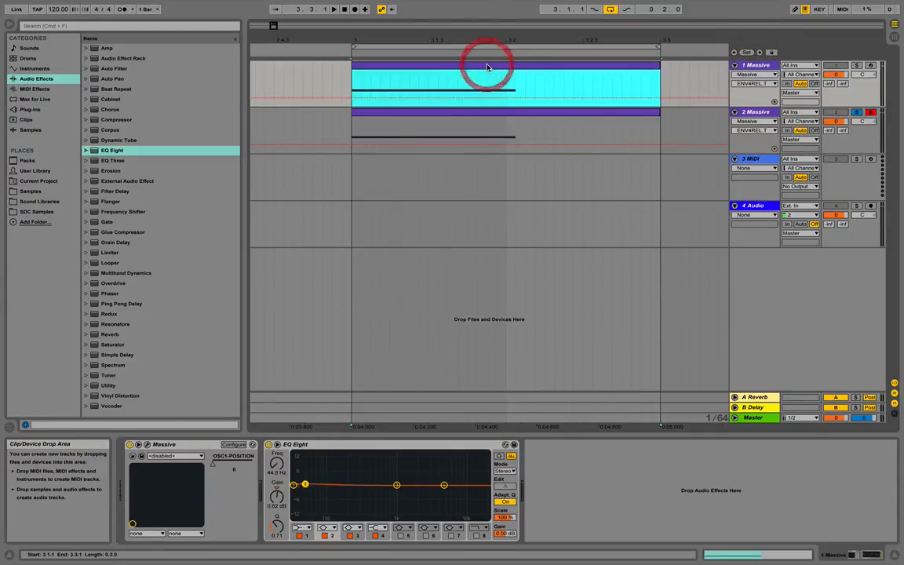
{"action": "left_click", "coordinate": [753, 114]}
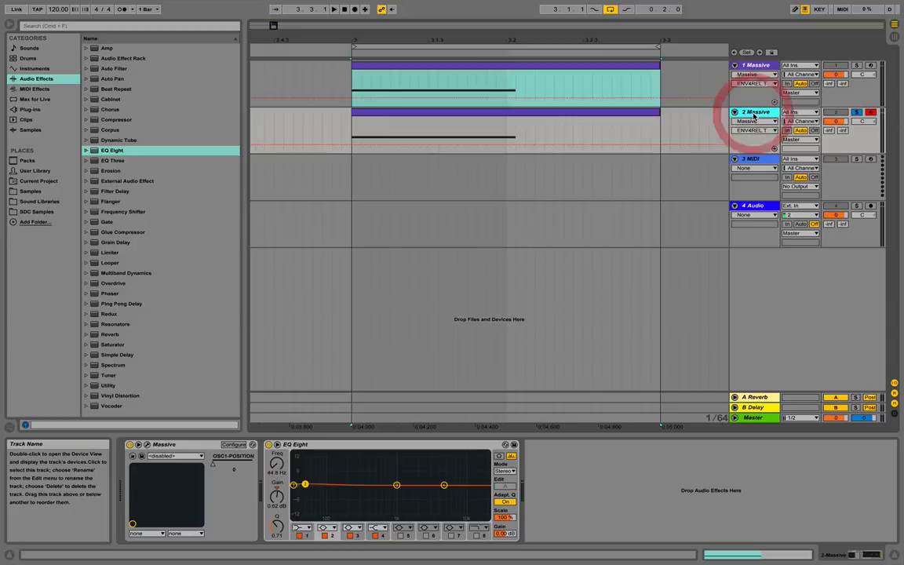
{"action": "left_click", "coordinate": [494, 114]}
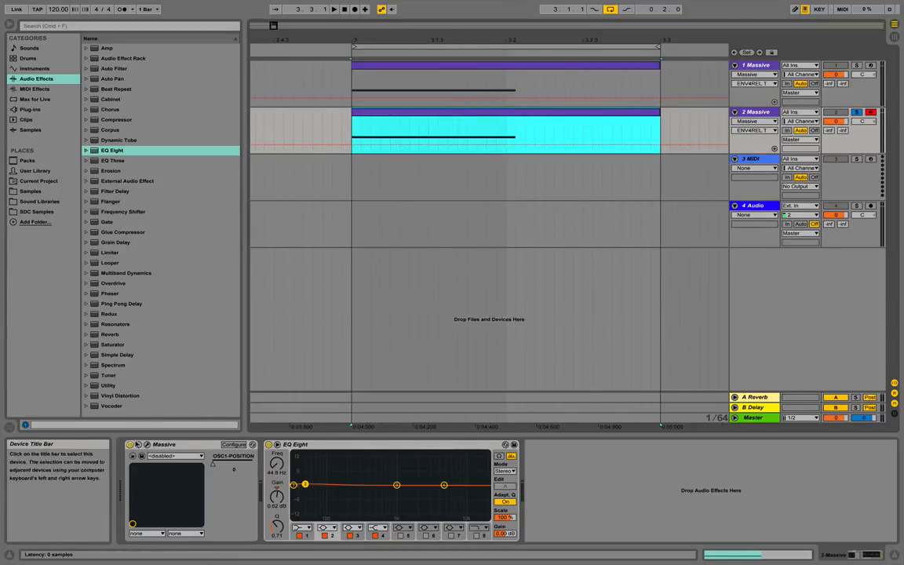
Reset the duplicate track's Massive to a new sound and turn on Restart via Gate for its oscillator phases.
{"action": "left_click", "coordinate": [146, 444]}
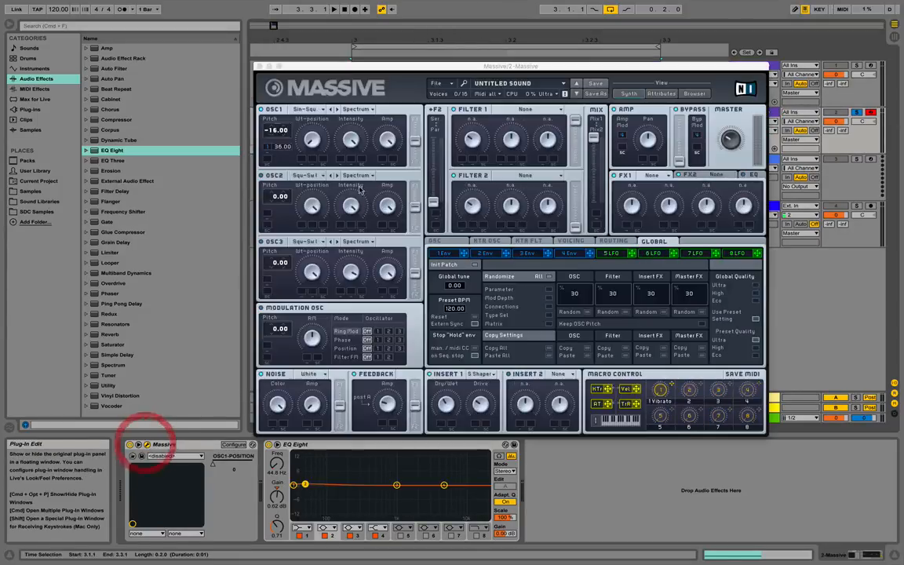
{"action": "left_click", "coordinate": [439, 85]}
{"action": "left_click", "coordinate": [436, 90]}
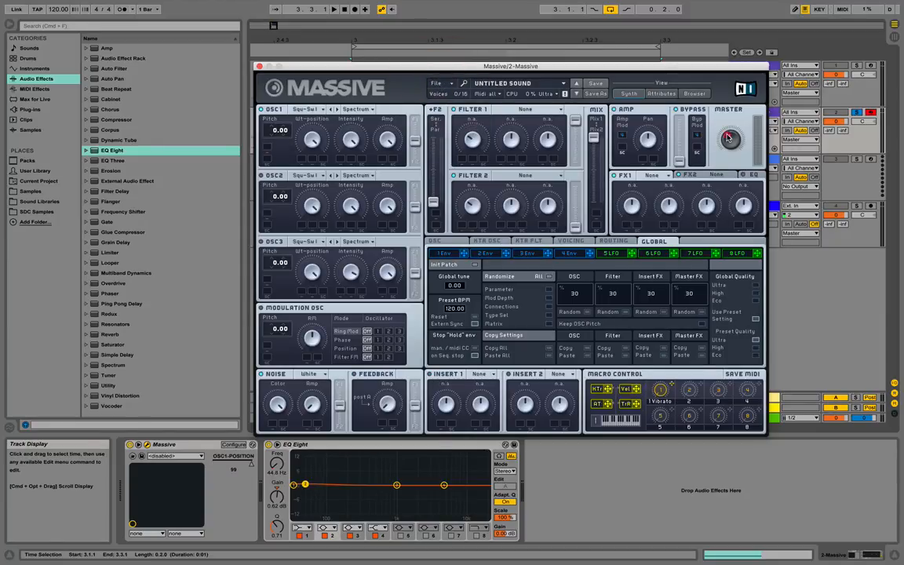
{"action": "left_click", "coordinate": [576, 240]}
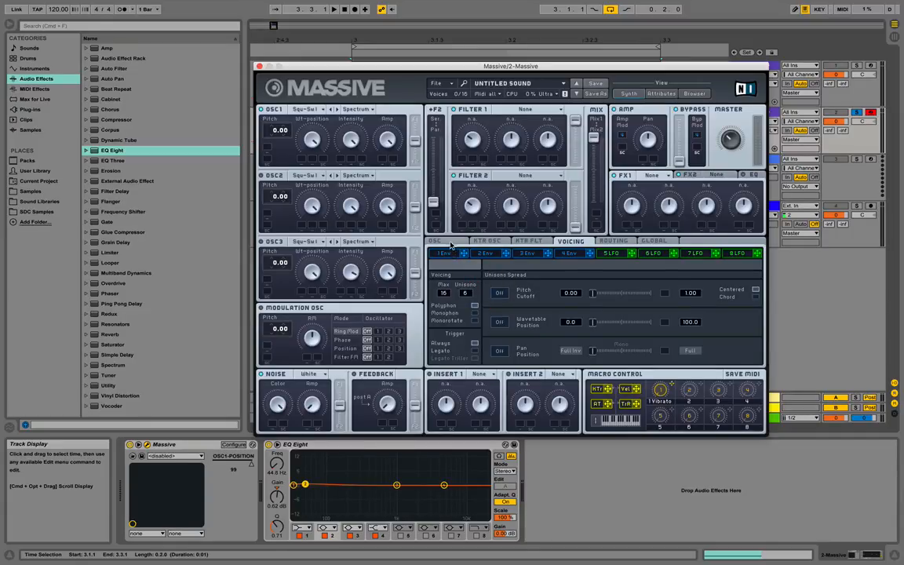
{"action": "left_click", "coordinate": [438, 240]}
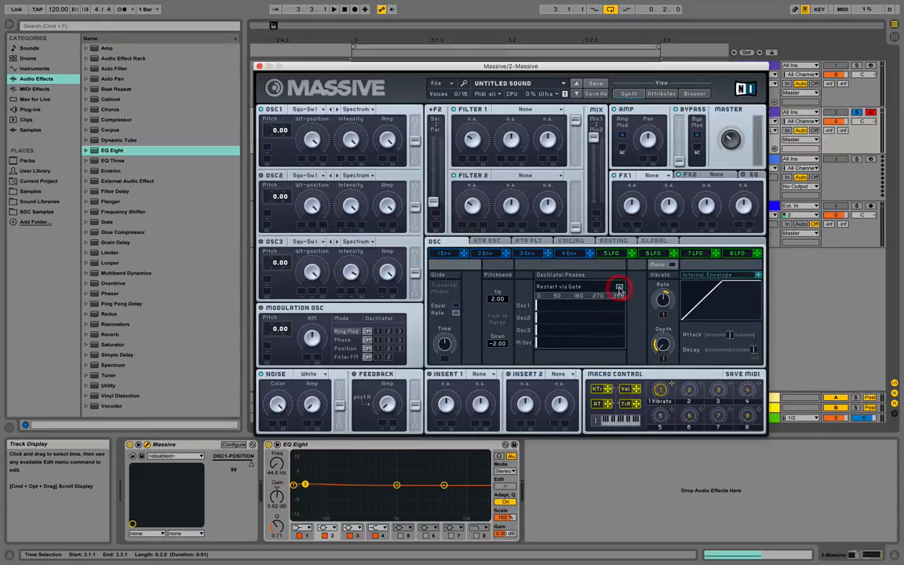
Lower envelope 4's decay level to minimum and shorten its decay.
{"action": "left_click", "coordinate": [570, 254]}
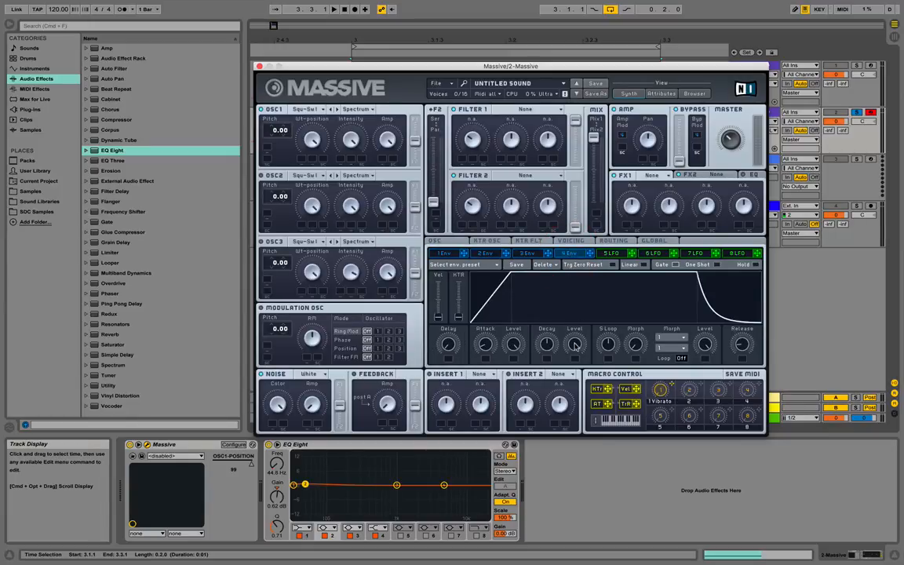
{"action": "left_click_drag", "start_coordinate": [575, 346], "coordinate": [538, 400]}
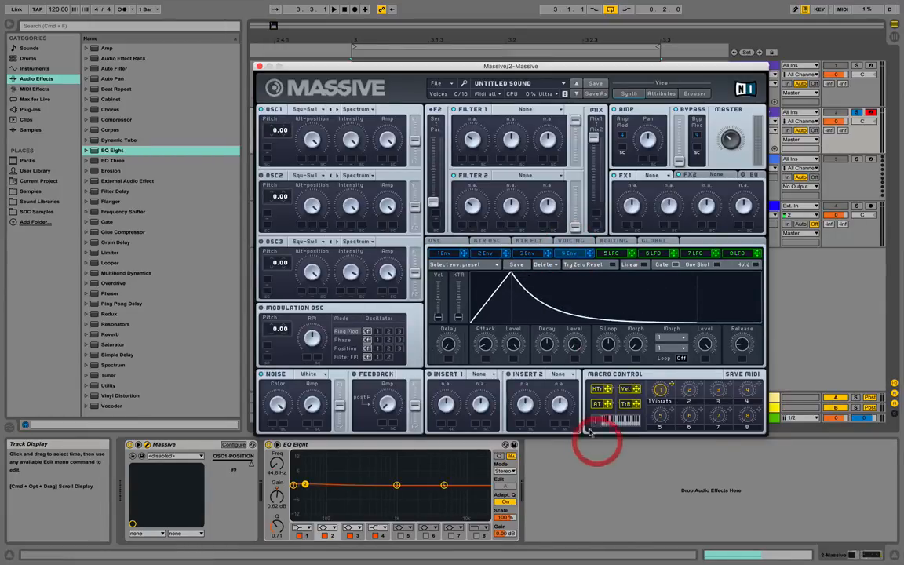
{"action": "left_click_drag", "start_coordinate": [549, 356], "coordinate": [552, 382]}
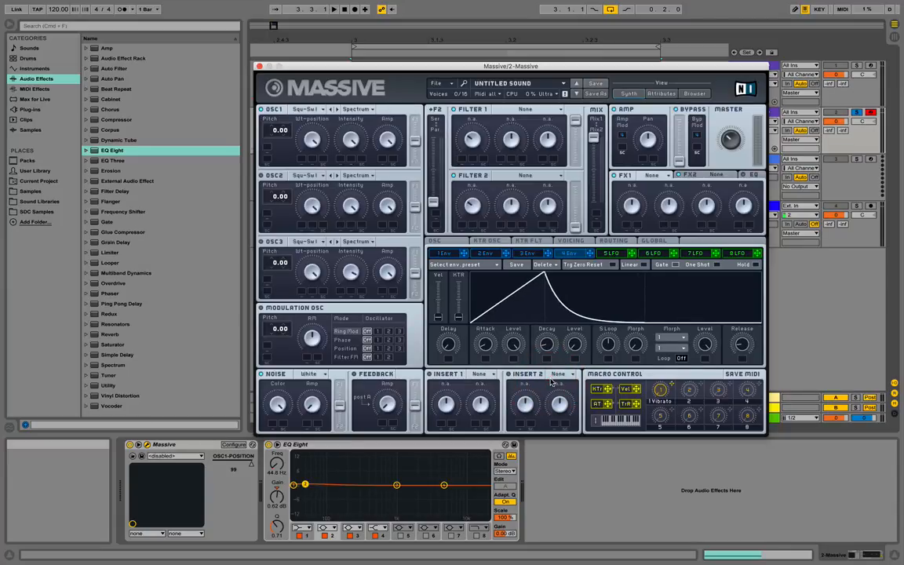
Assign envelope 1 to oscillator 1's pitch with an amount of 64.00, set the pitch to 19.00 and start playback.
{"action": "left_click", "coordinate": [442, 256]}
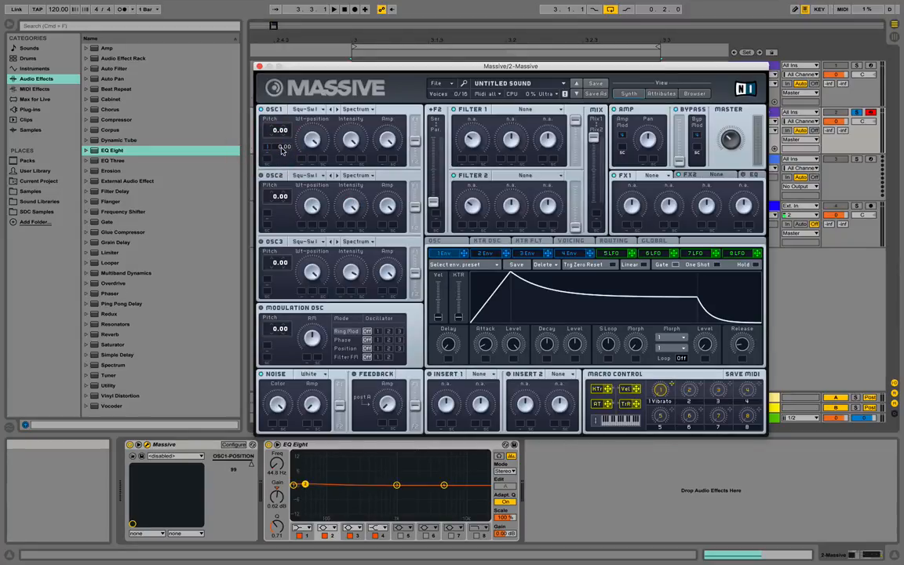
{"action": "left_click", "coordinate": [304, 62]}
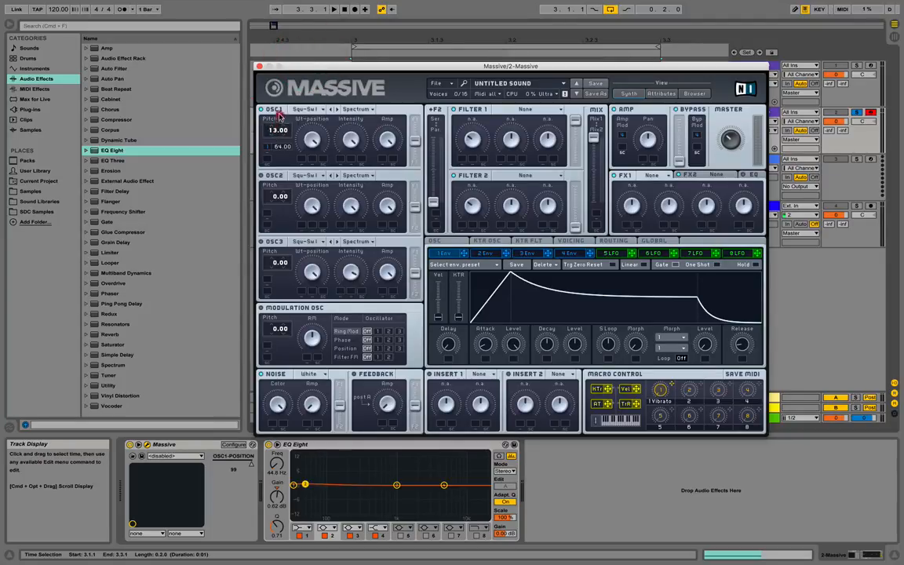
{"action": "key", "text": "space"}
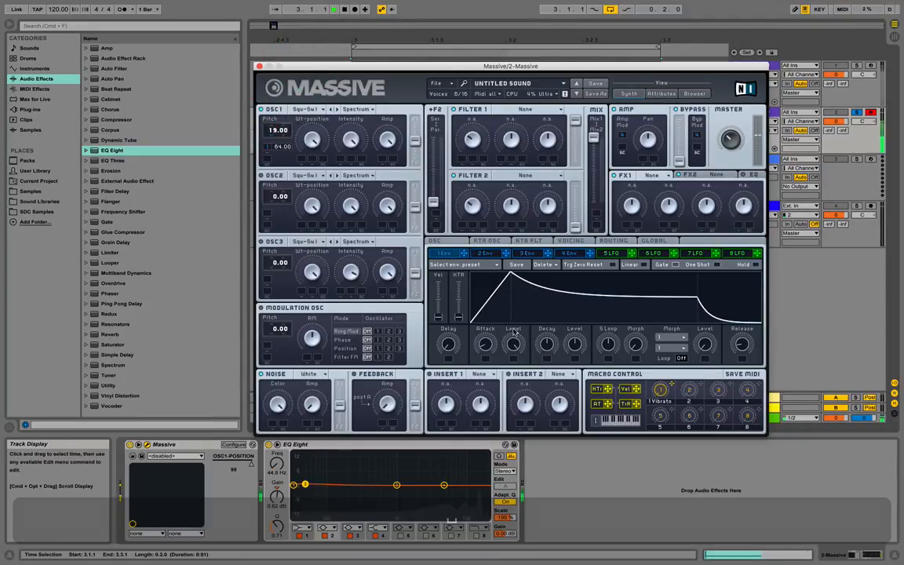
Shorten envelope 1's attack and decay with its decay level at minimum, and lengthen envelope 4's decay slightly.
{"action": "left_click_drag", "start_coordinate": [484, 342], "coordinate": [485, 346]}
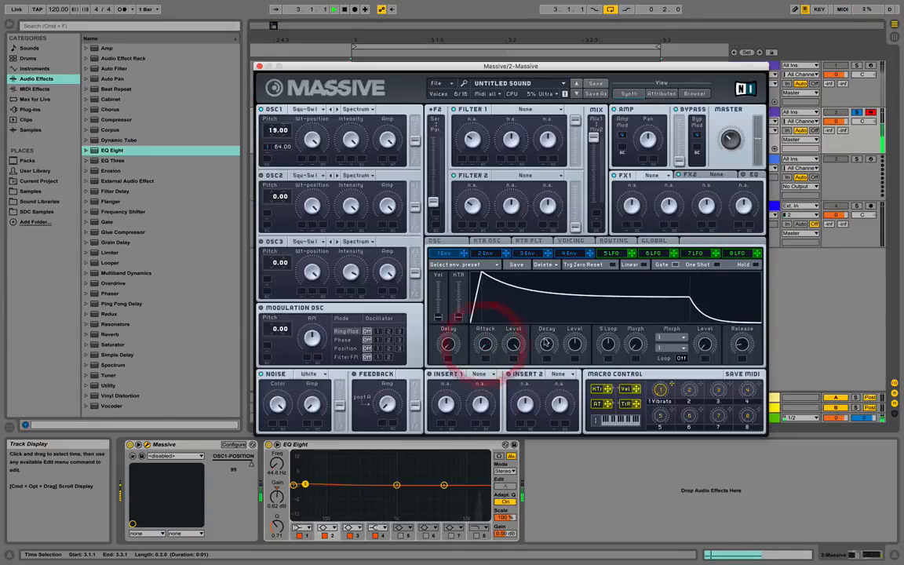
{"action": "left_click_drag", "start_coordinate": [545, 344], "coordinate": [578, 380]}
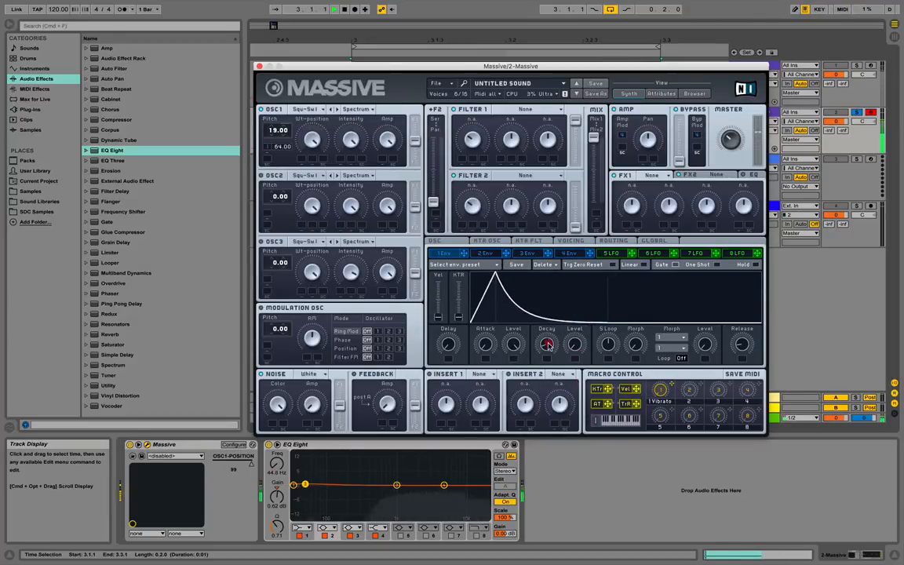
{"action": "left_click", "coordinate": [563, 254]}
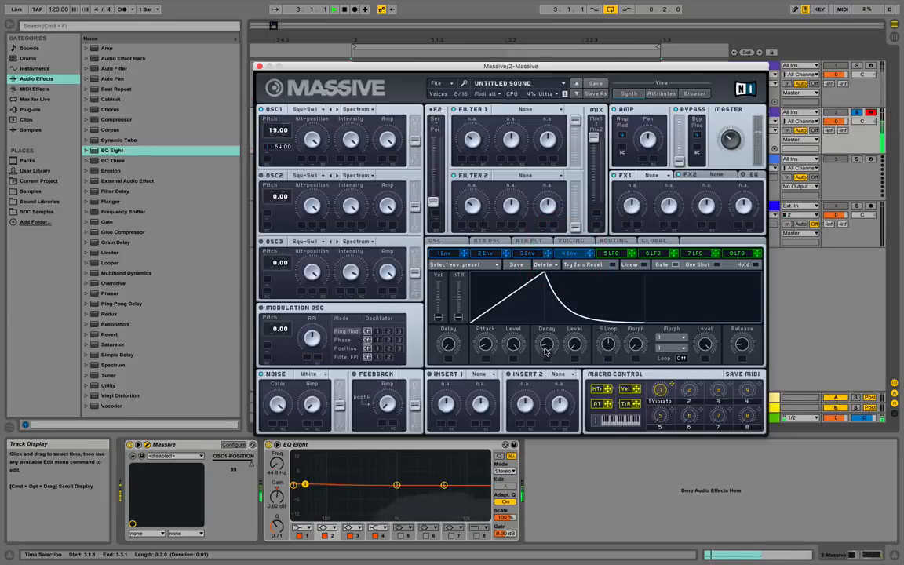
{"action": "left_click_drag", "start_coordinate": [547, 346], "coordinate": [547, 340]}
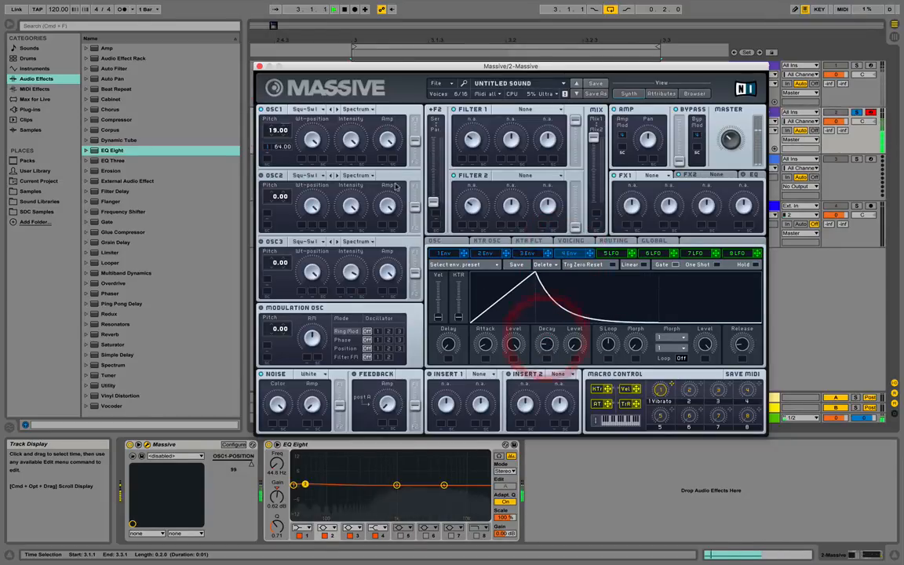
Switch oscillator 1 to the Sin-Square wavetable, lower its wavetable position, set its pitch to 12.00 and readjust envelope 4's decay.
{"action": "left_click", "coordinate": [297, 110]}
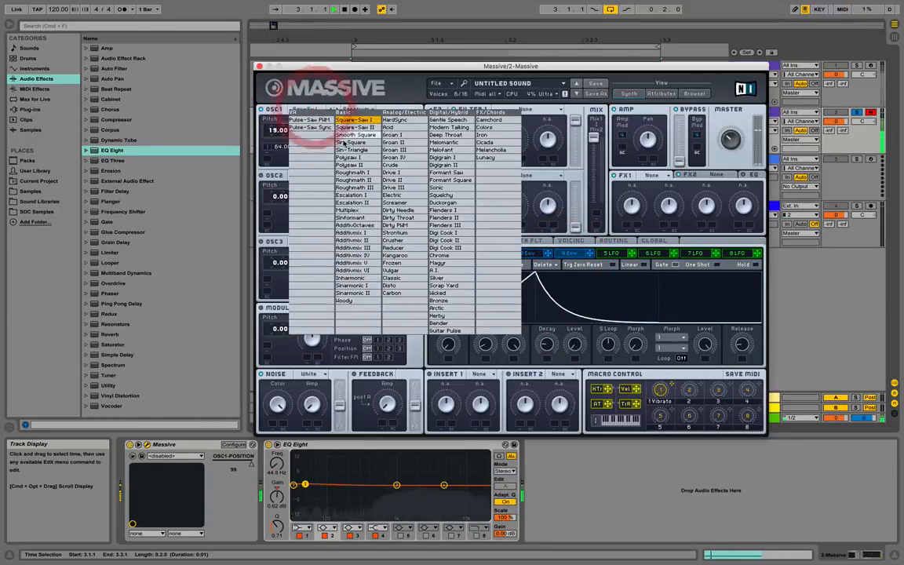
{"action": "left_click", "coordinate": [305, 133]}
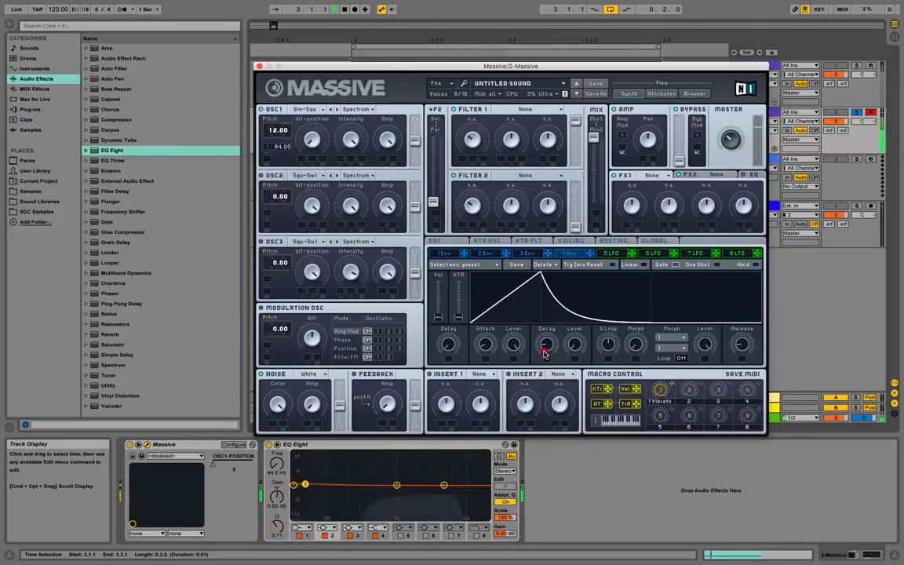
{"action": "left_click", "coordinate": [543, 351]}
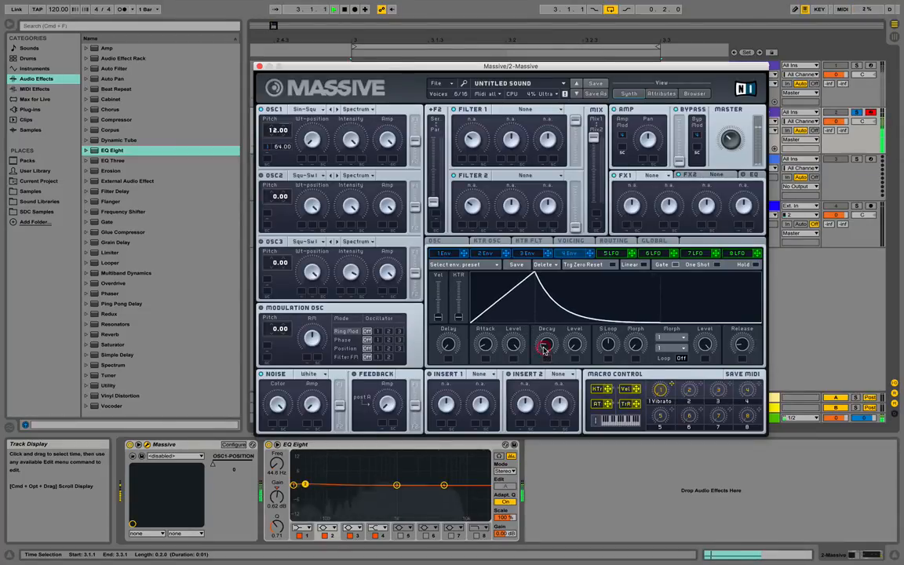
Fine-tune the decay times of envelopes 1 and 4 while the clip loops.
{"action": "left_click", "coordinate": [442, 254]}
{"action": "left_click_drag", "start_coordinate": [545, 346], "coordinate": [545, 348]}
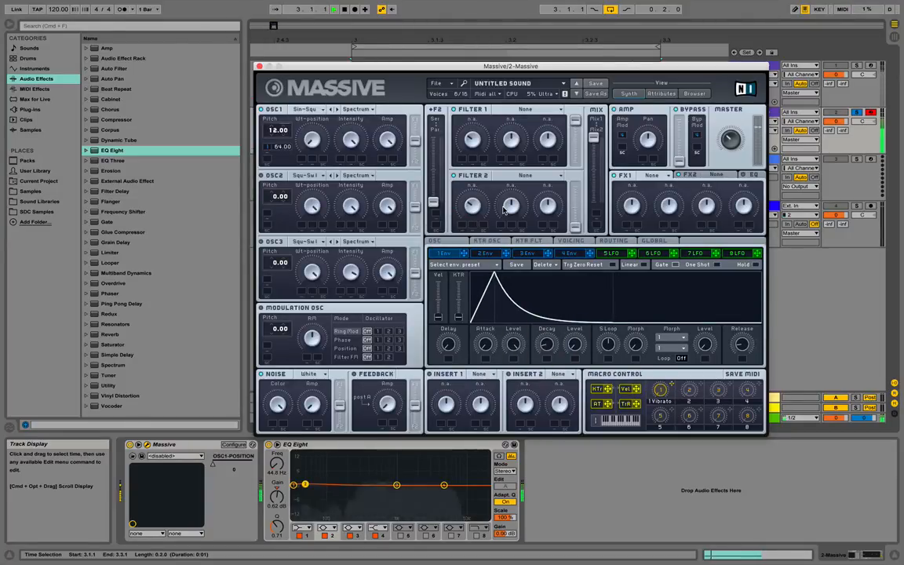
{"action": "left_click", "coordinate": [577, 253]}
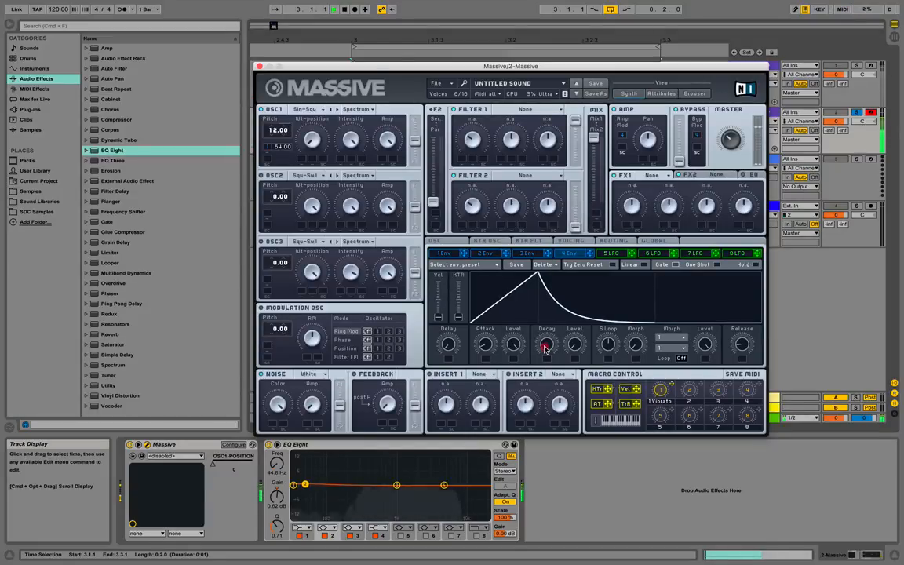
{"action": "left_click_drag", "start_coordinate": [546, 349], "coordinate": [545, 344]}
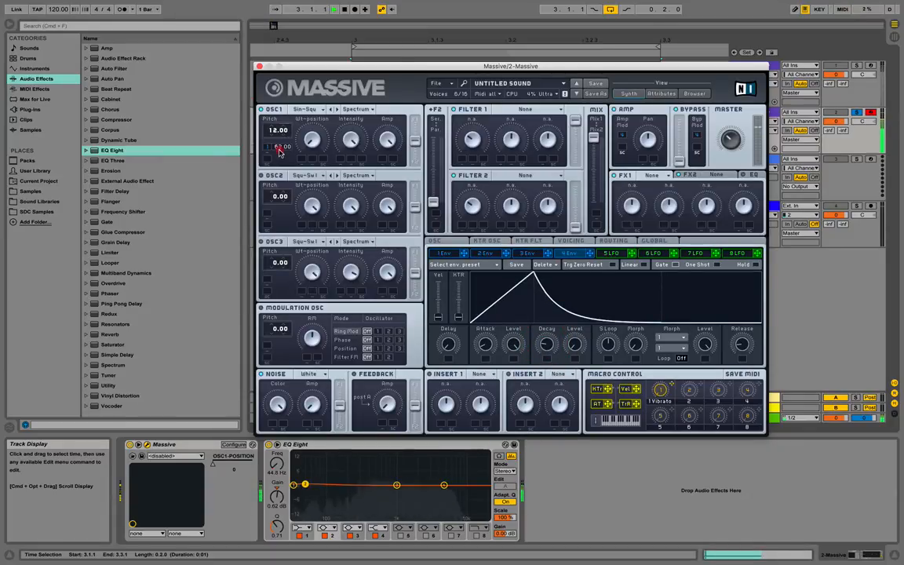
Set oscillator 1's pitch modulation amount to 55.00 and its pitch to 16.00, and lengthen envelope 1's decay slightly.
{"action": "left_click_drag", "start_coordinate": [279, 157], "coordinate": [279, 159]}
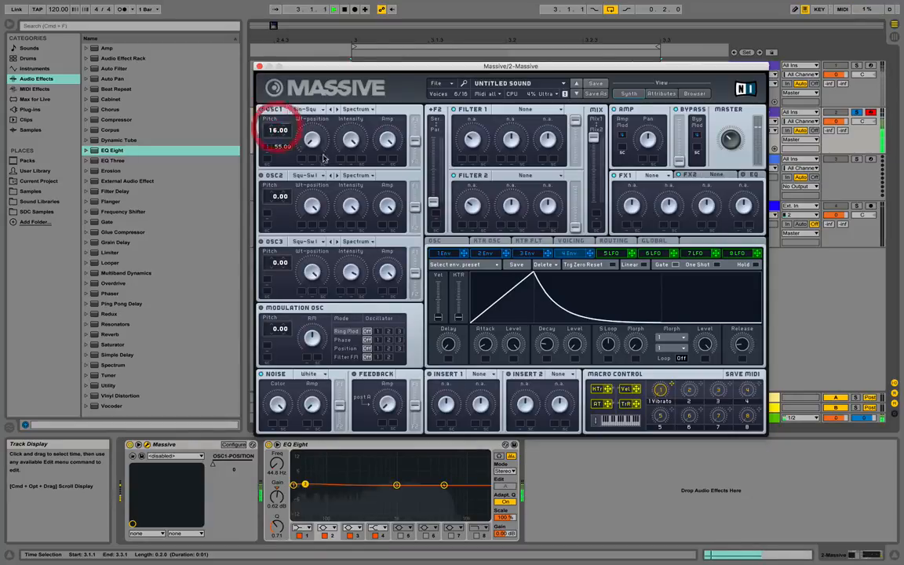
{"action": "left_click", "coordinate": [444, 253]}
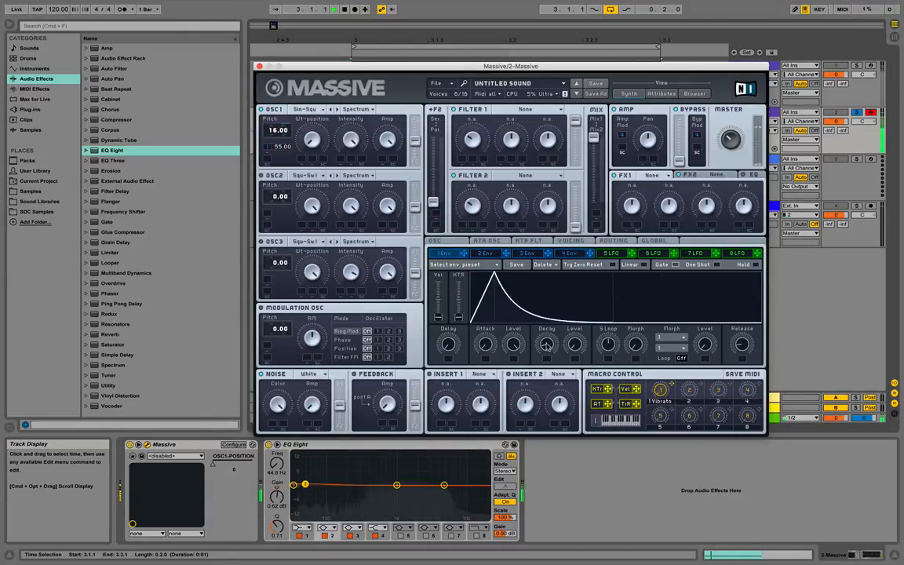
{"action": "left_click_drag", "start_coordinate": [547, 344], "coordinate": [547, 342]}
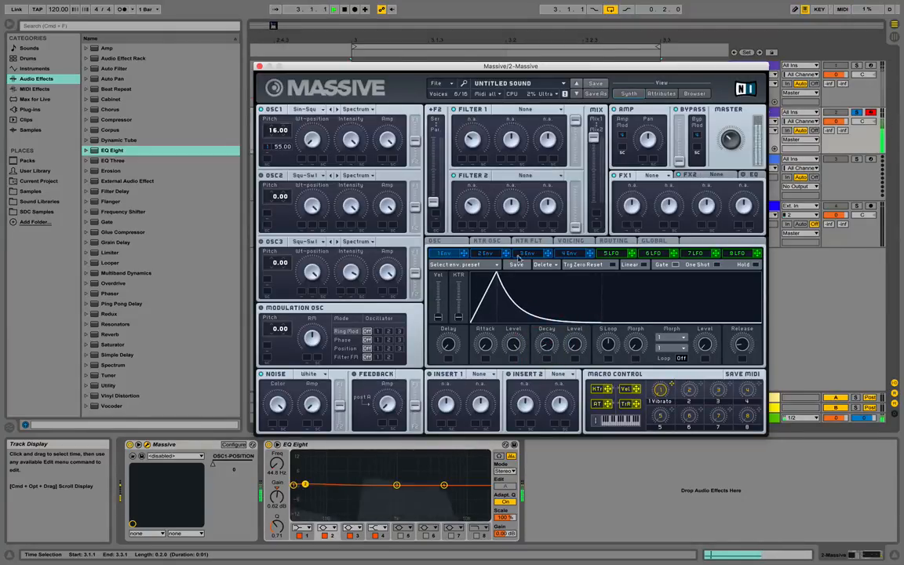
Shorten envelope 4's decay slightly and recheck envelope 1's decay.
{"action": "left_click", "coordinate": [575, 255]}
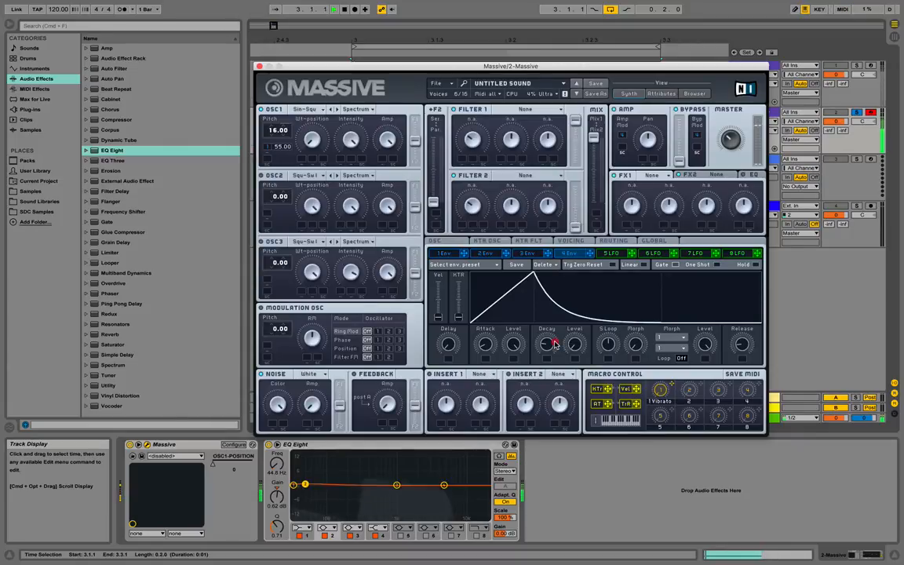
{"action": "left_click_drag", "start_coordinate": [549, 342], "coordinate": [550, 346]}
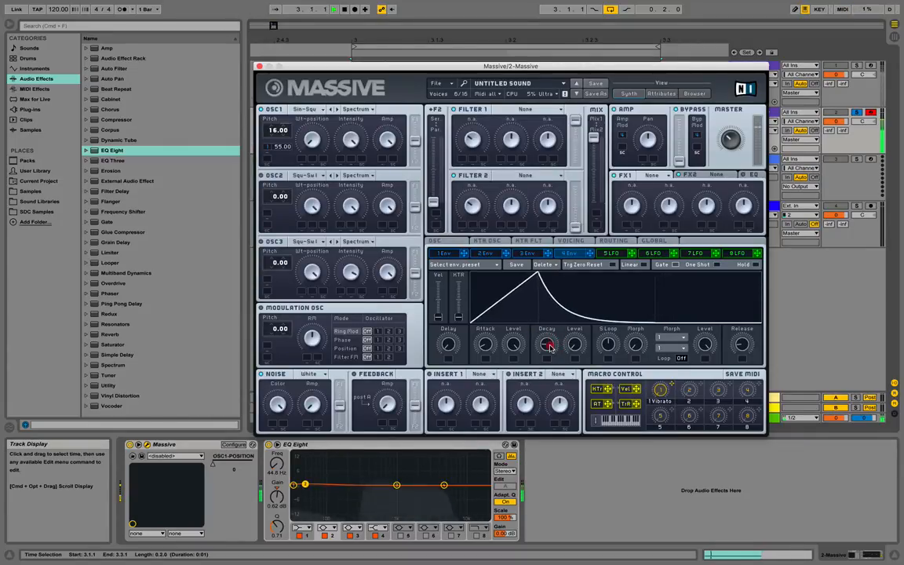
{"action": "left_click", "coordinate": [440, 253]}
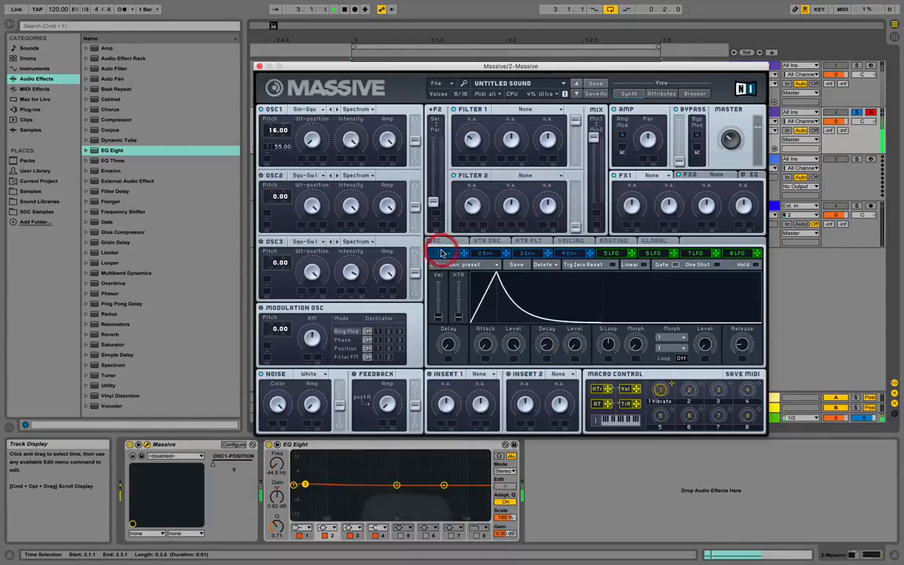
{"action": "left_click", "coordinate": [544, 346]}
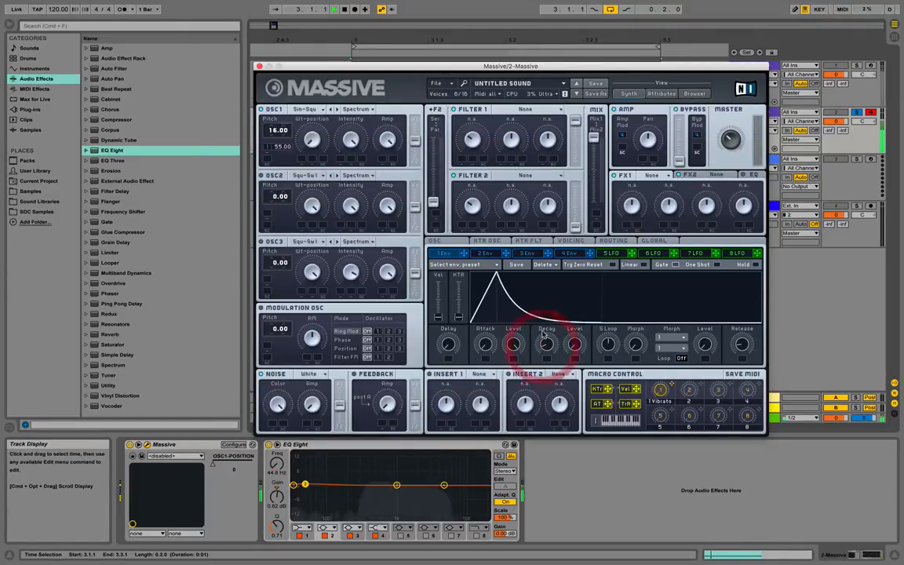
Close the Massive window, then freeze and flatten the second Massive track to audio.
{"action": "left_click", "coordinate": [258, 66]}
{"action": "left_click", "coordinate": [763, 106]}
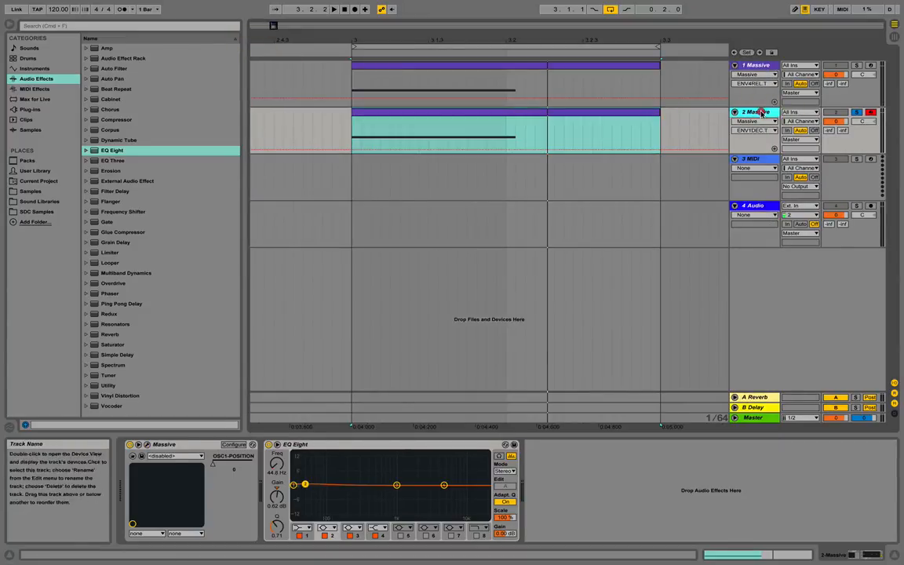
{"action": "right_click", "coordinate": [759, 111]}
{"action": "left_click", "coordinate": [781, 177]}
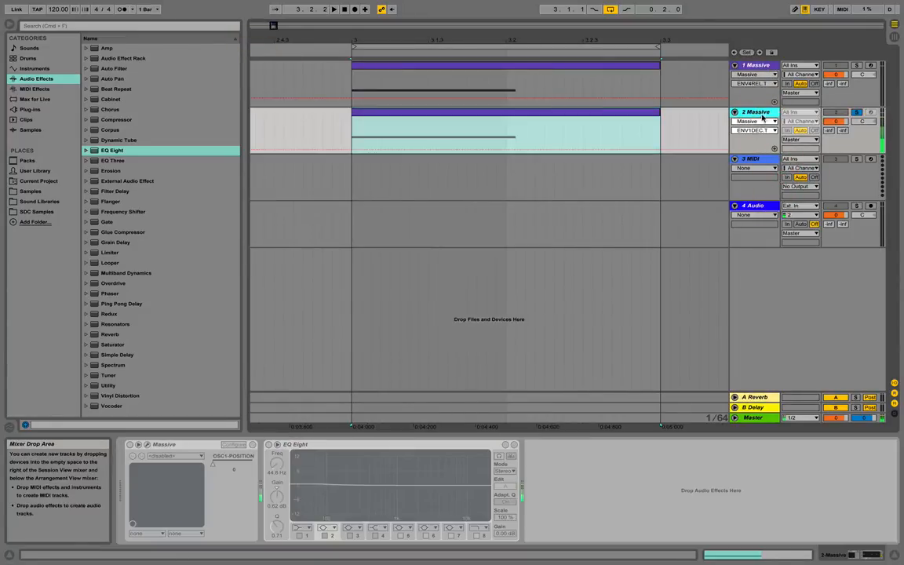
{"action": "right_click", "coordinate": [758, 109]}
{"action": "left_click", "coordinate": [790, 183]}
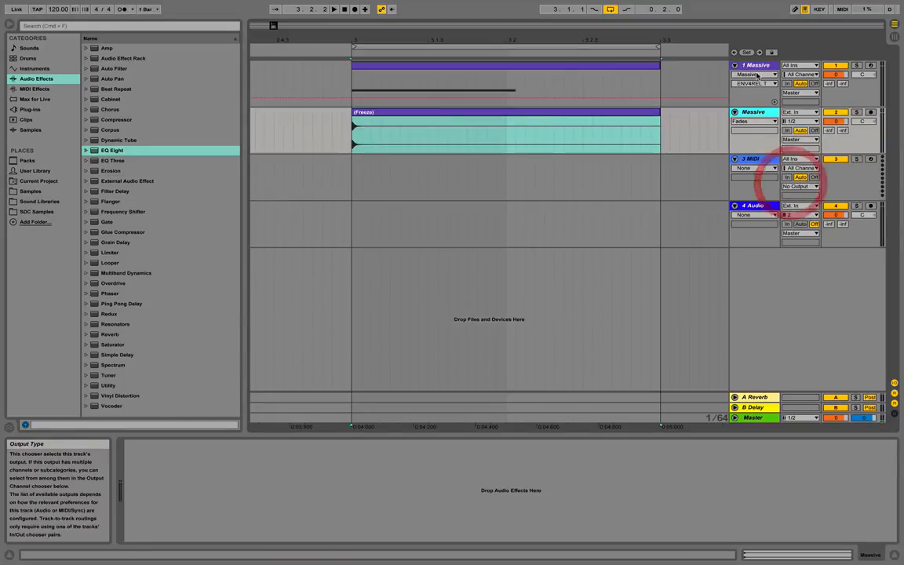
Freeze and flatten the first Massive track to audio.
{"action": "right_click", "coordinate": [752, 66]}
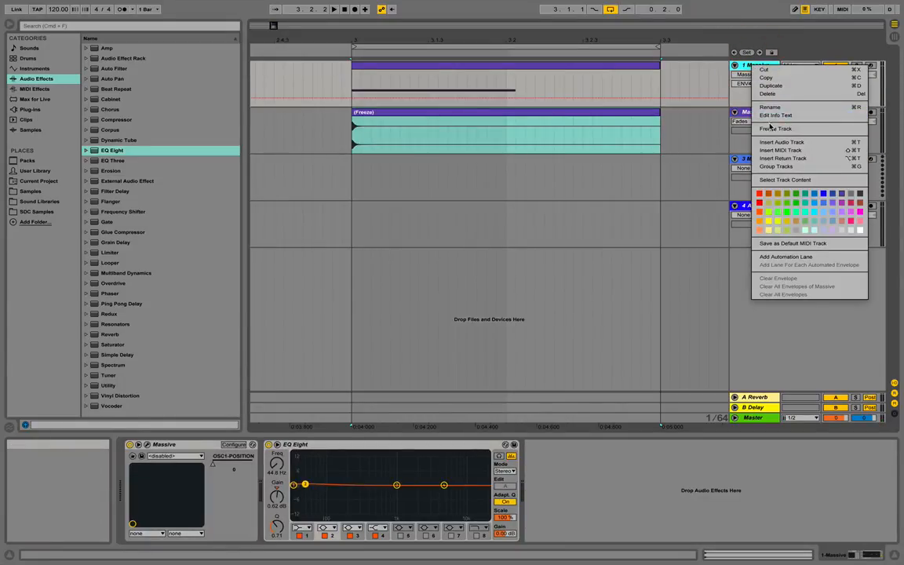
{"action": "left_click", "coordinate": [769, 124]}
{"action": "right_click", "coordinate": [761, 64]}
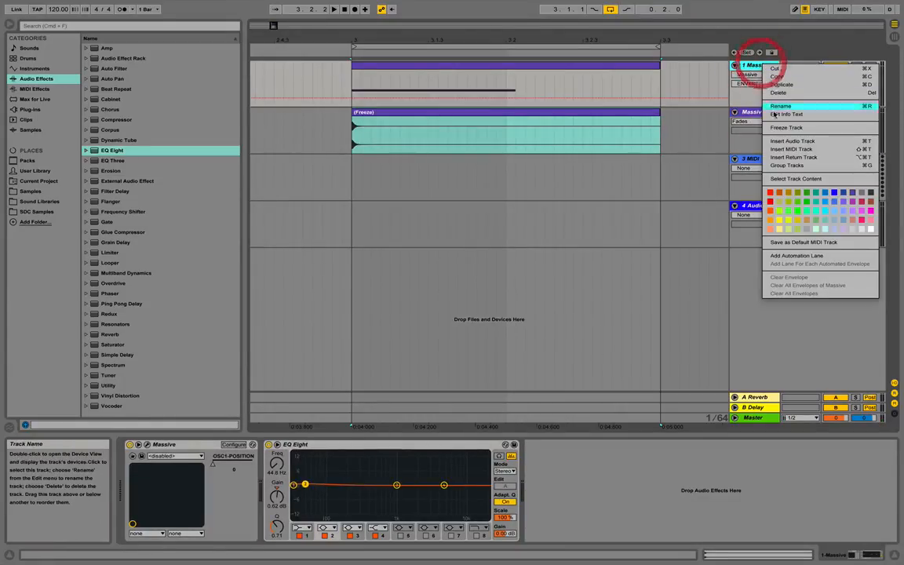
{"action": "left_click", "coordinate": [780, 127]}
{"action": "right_click", "coordinate": [756, 66]}
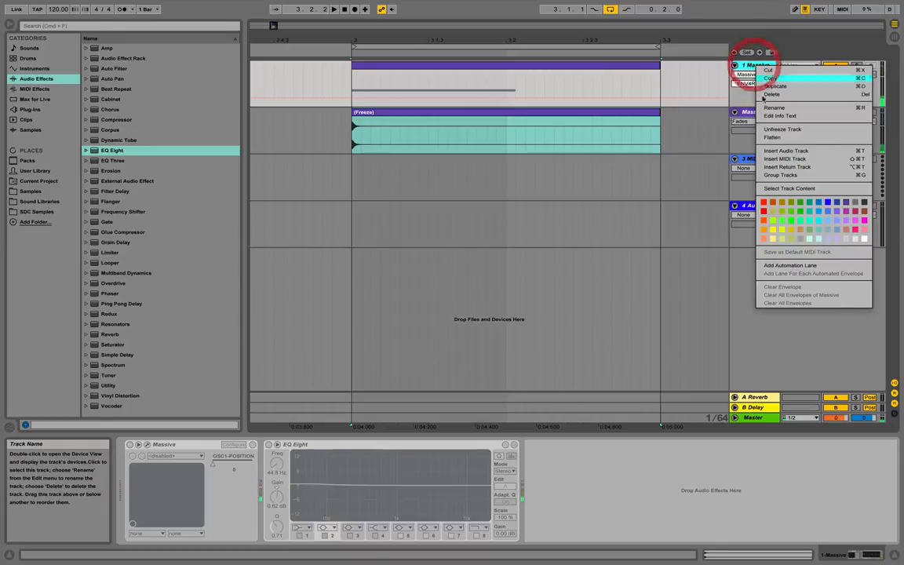
{"action": "left_click", "coordinate": [772, 137]}
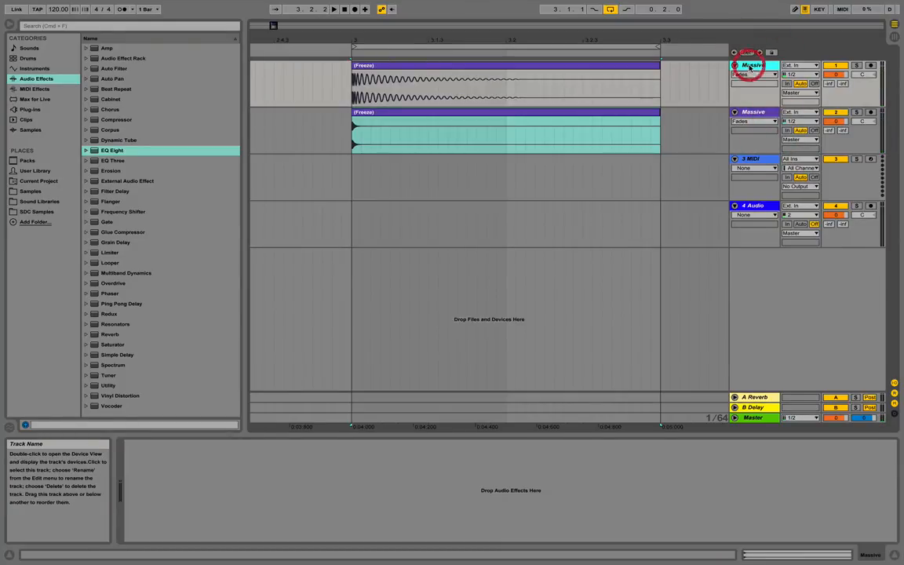
Set the envelope display of both flattened Massive tracks to None.
{"action": "mouse_move", "coordinate": [367, 40]}
{"action": "left_mouse_down"}
{"action": "mouse_move", "coordinate": [367, 55]}
{"action": "mouse_move", "coordinate": [385, 42]}
{"action": "left_mouse_up"}
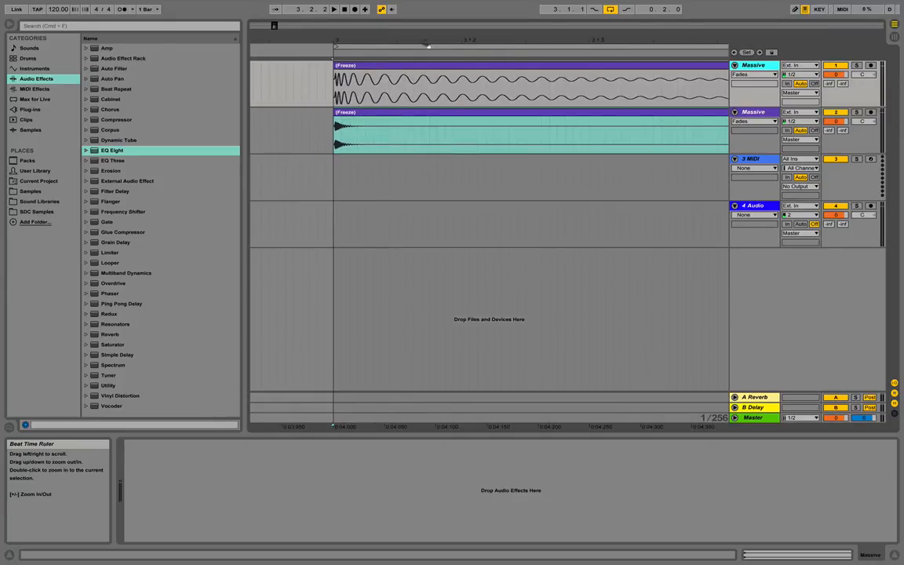
{"action": "left_click", "coordinate": [753, 121]}
{"action": "left_click", "coordinate": [750, 129]}
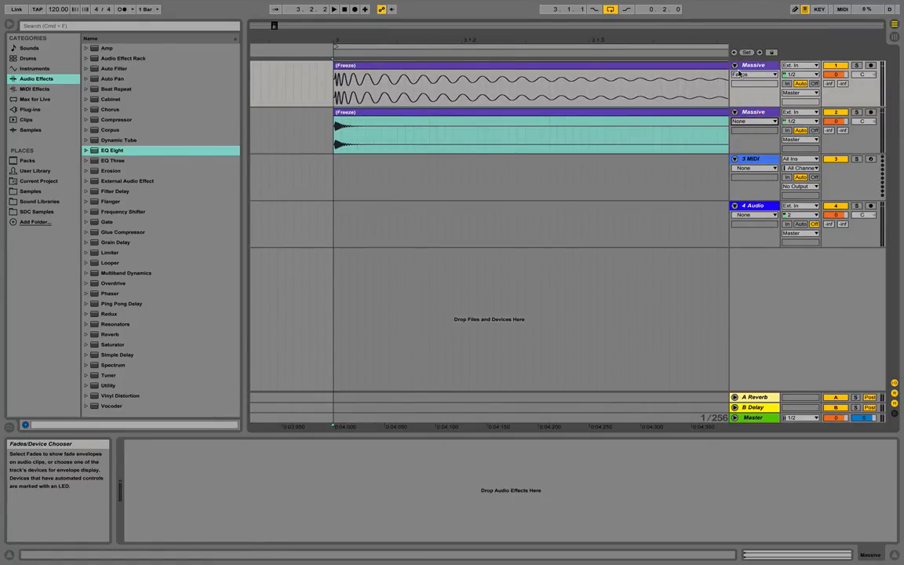
{"action": "left_click", "coordinate": [738, 73]}
{"action": "left_click", "coordinate": [751, 82]}
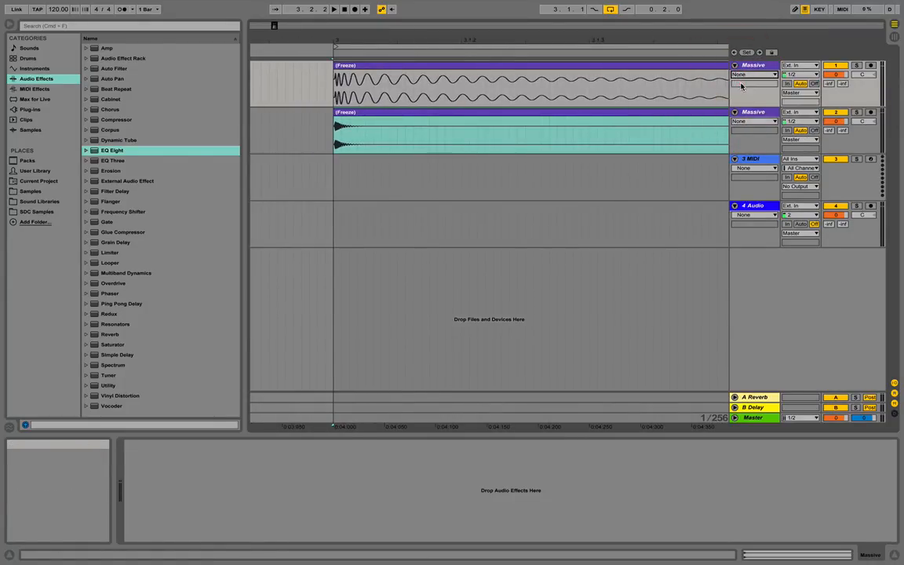
Create fades on the flattened clips of both Massive tracks.
{"action": "left_click", "coordinate": [410, 117]}
{"action": "key", "text": "alt+super+f"}
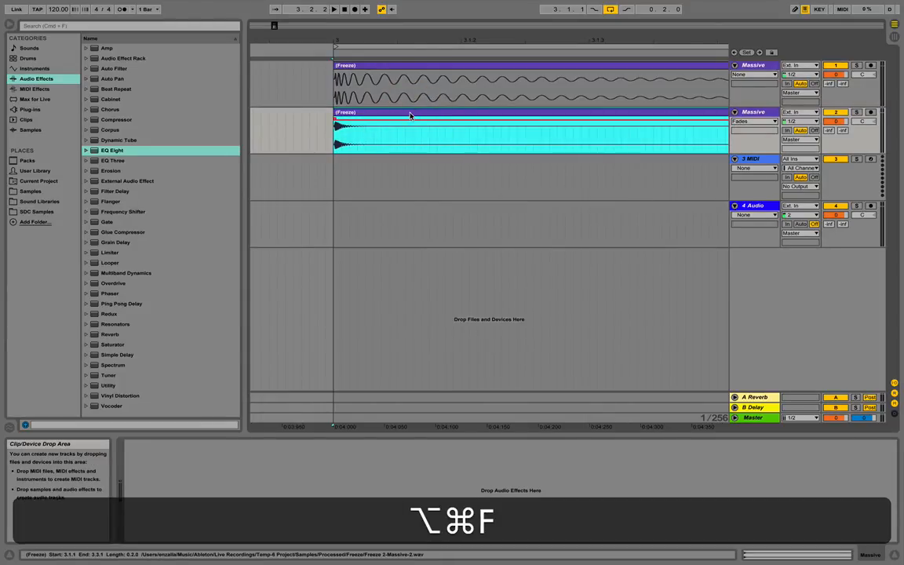
{"action": "left_click", "coordinate": [370, 69]}
{"action": "key", "text": "alt+super+f"}
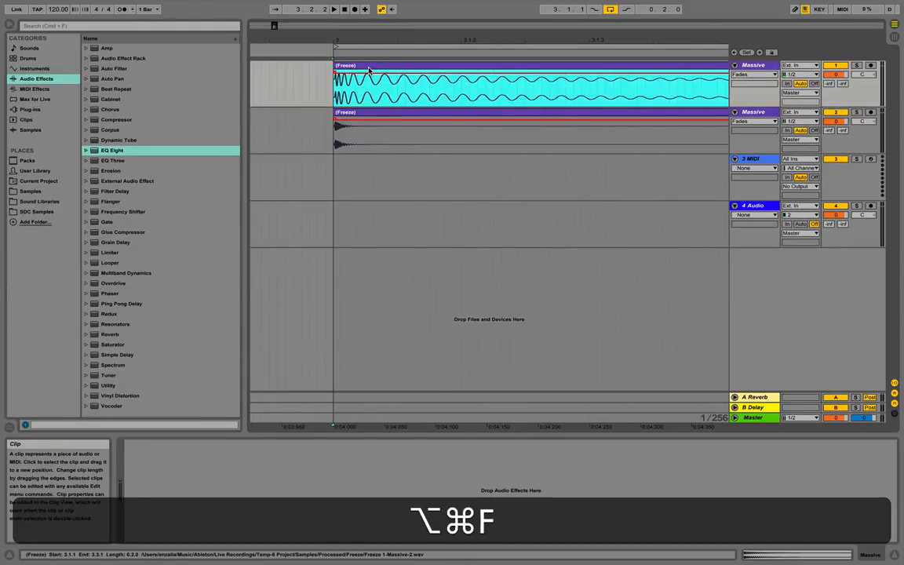
Turn off Warp for the second track's clip and move its start marker to where the waveform begins.
{"action": "double_click", "coordinate": [351, 113]}
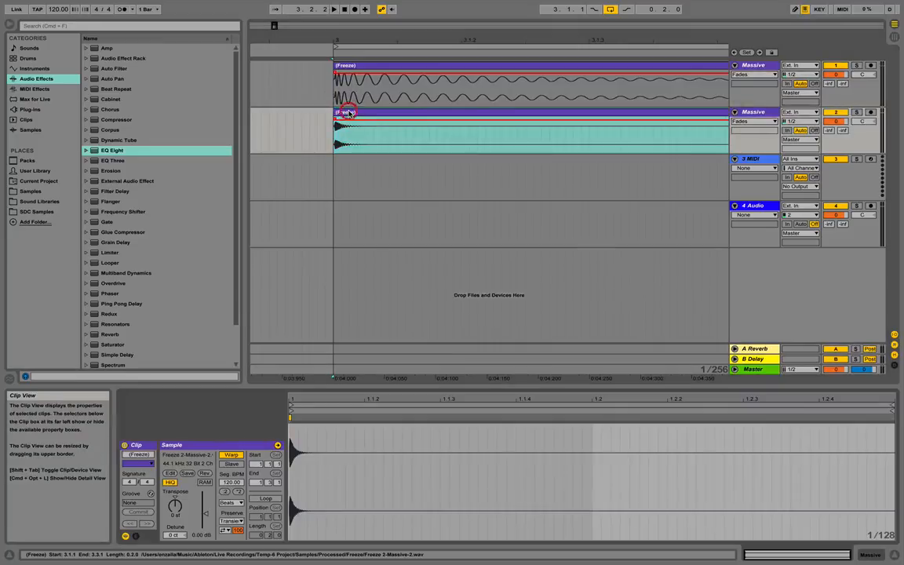
{"action": "left_click", "coordinate": [232, 455]}
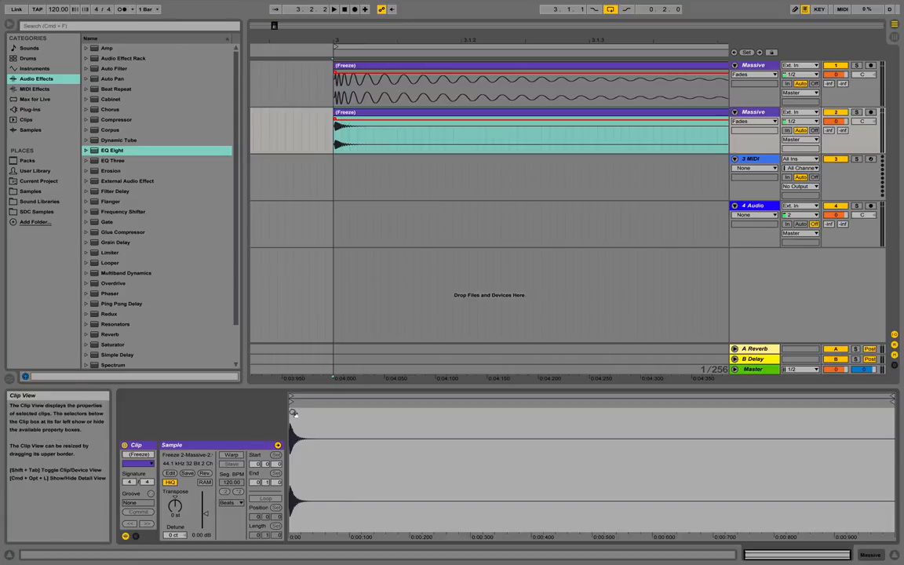
{"action": "left_click_drag", "start_coordinate": [293, 419], "coordinate": [293, 541]}
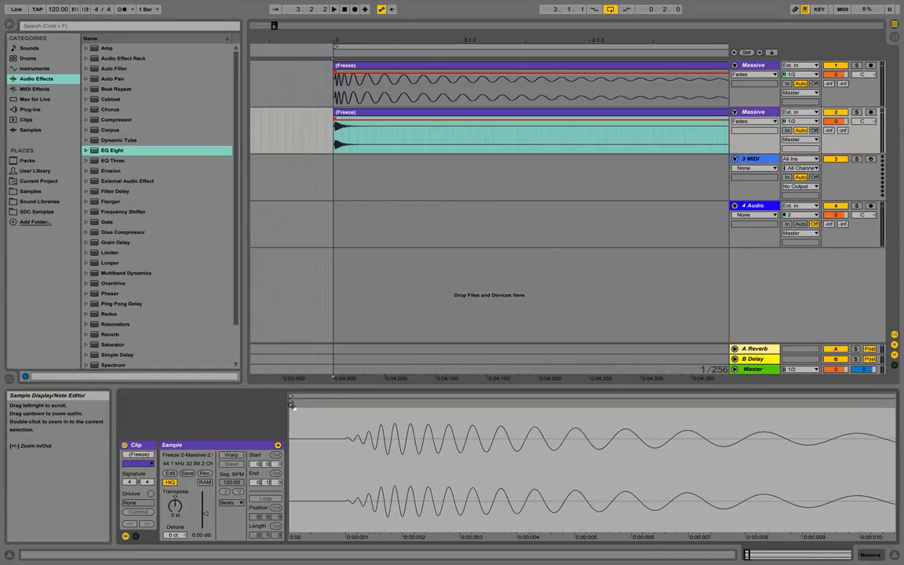
{"action": "left_click_drag", "start_coordinate": [291, 405], "coordinate": [339, 412]}
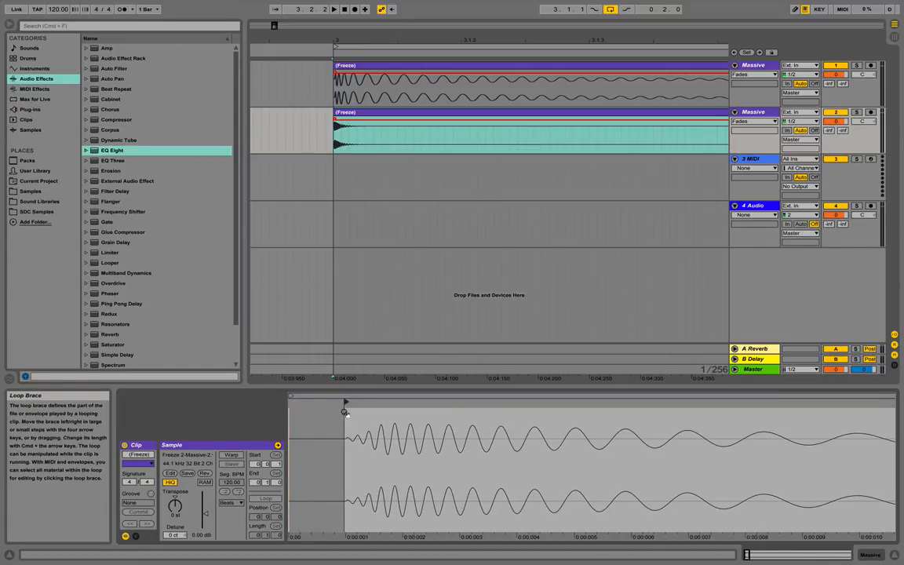
Pull the second track's volume down to -inf and bring it up to -25.5 dB while auditioning the loop.
{"action": "key", "text": "space"}
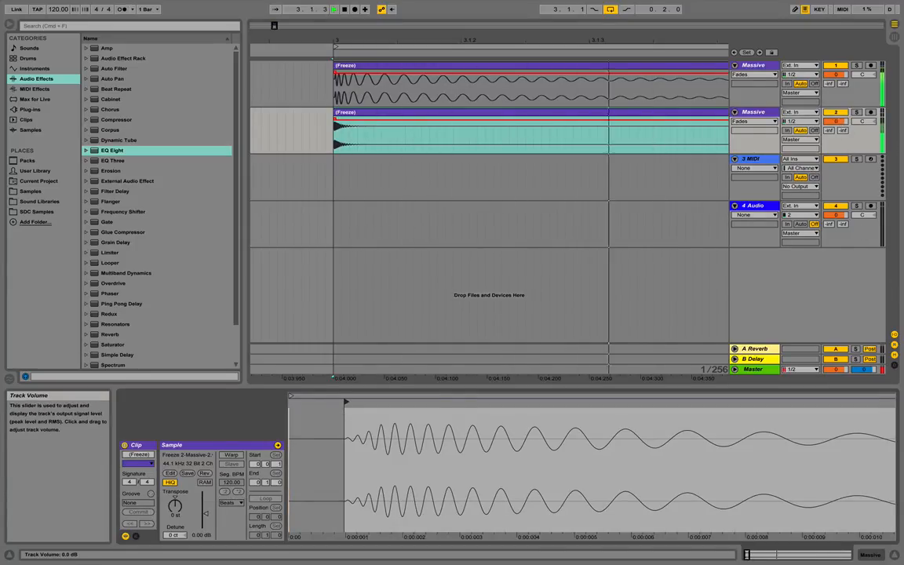
{"action": "left_click_drag", "start_coordinate": [836, 122], "coordinate": [836, 235]}
{"action": "key", "text": "space"}
{"action": "left_click", "coordinate": [830, 122]}
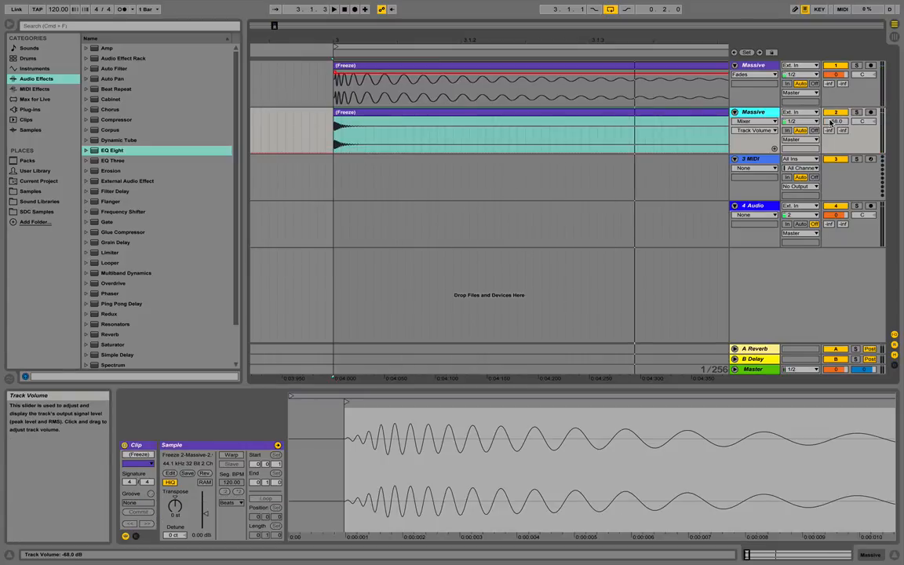
{"action": "left_click_drag", "start_coordinate": [830, 122], "coordinate": [830, 146]}
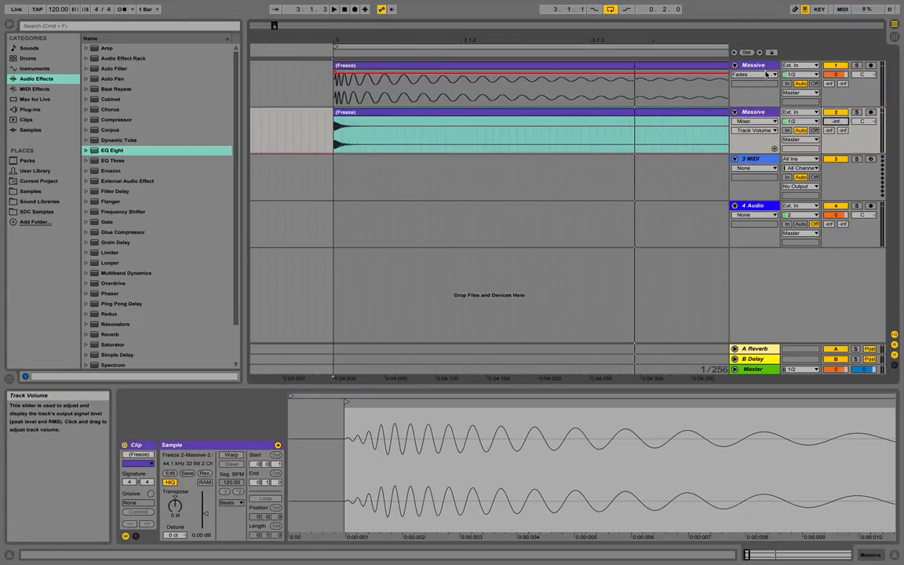
{"action": "left_click", "coordinate": [764, 67]}
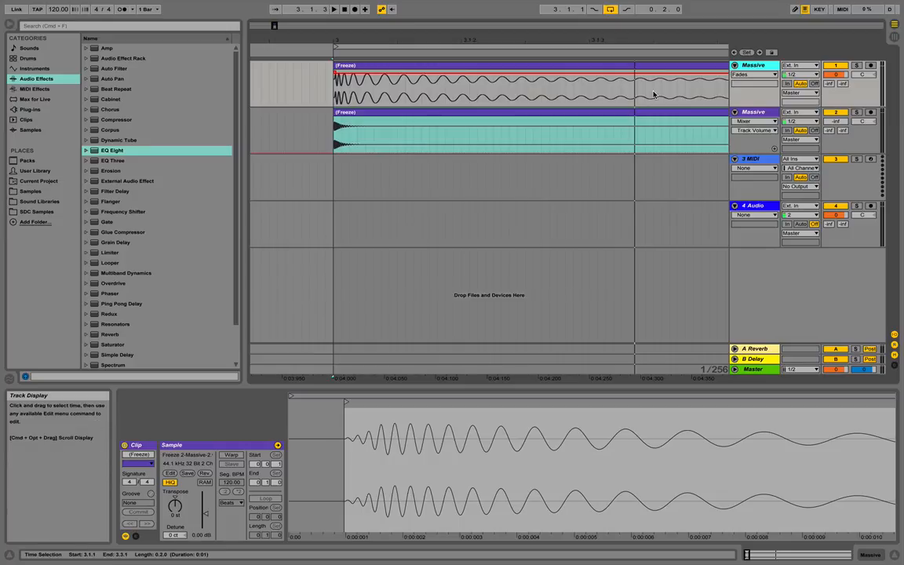
{"action": "left_click", "coordinate": [430, 65]}
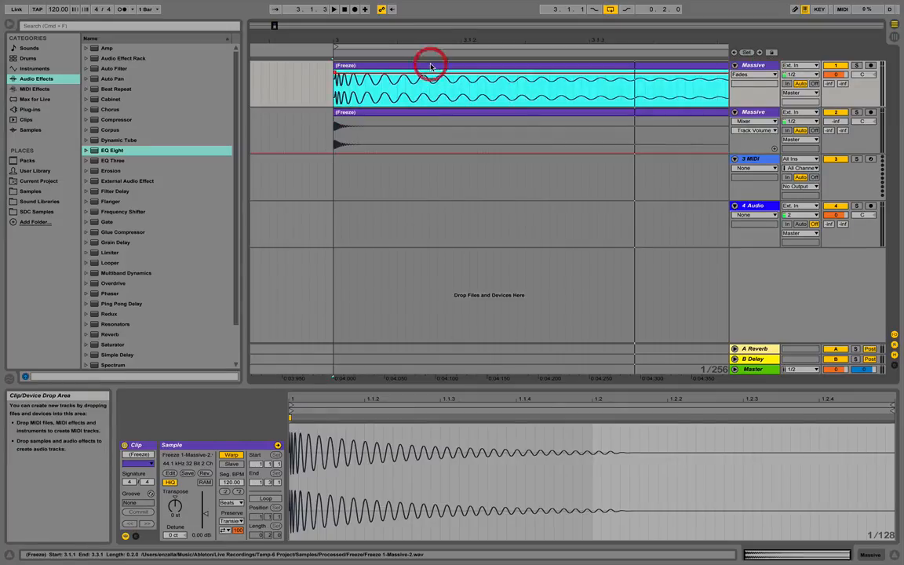
{"action": "left_click", "coordinate": [754, 111]}
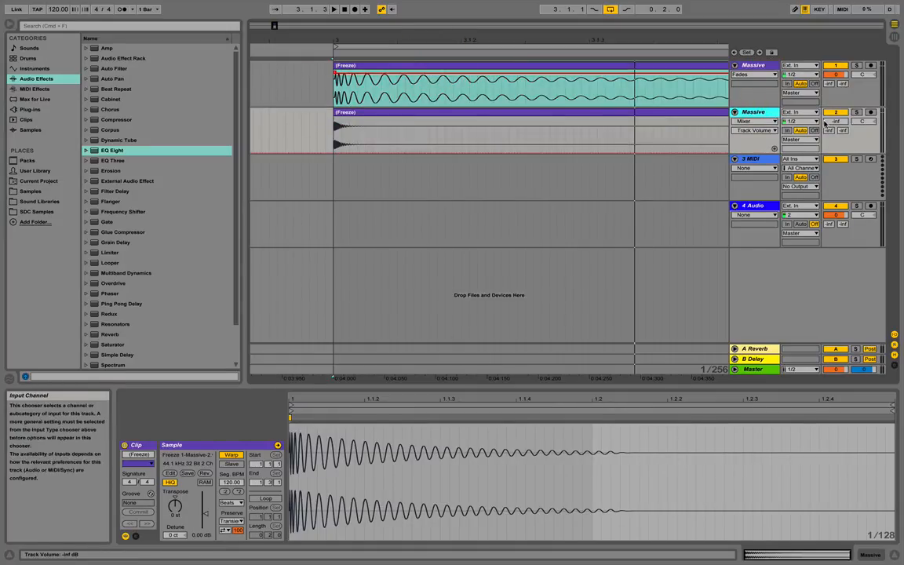
{"action": "left_click_drag", "start_coordinate": [836, 121], "coordinate": [835, 94]}
{"action": "key", "text": "space"}
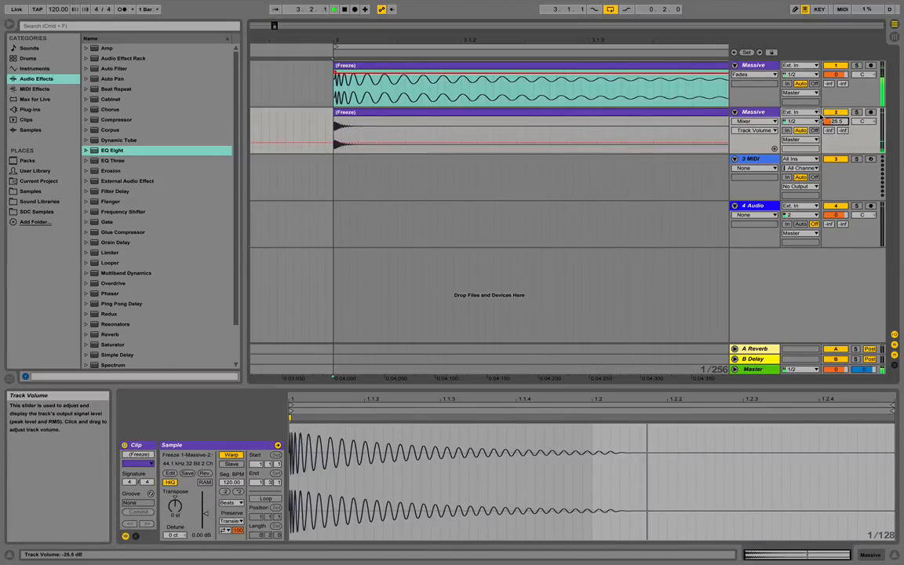
{"action": "key", "text": "space"}
Add a Compressor to the first track with ratio 3.60:1, attack 1.27 ms, threshold -10.1 dB and output gain -2.31 dB.
{"action": "double_click", "coordinate": [758, 65]}
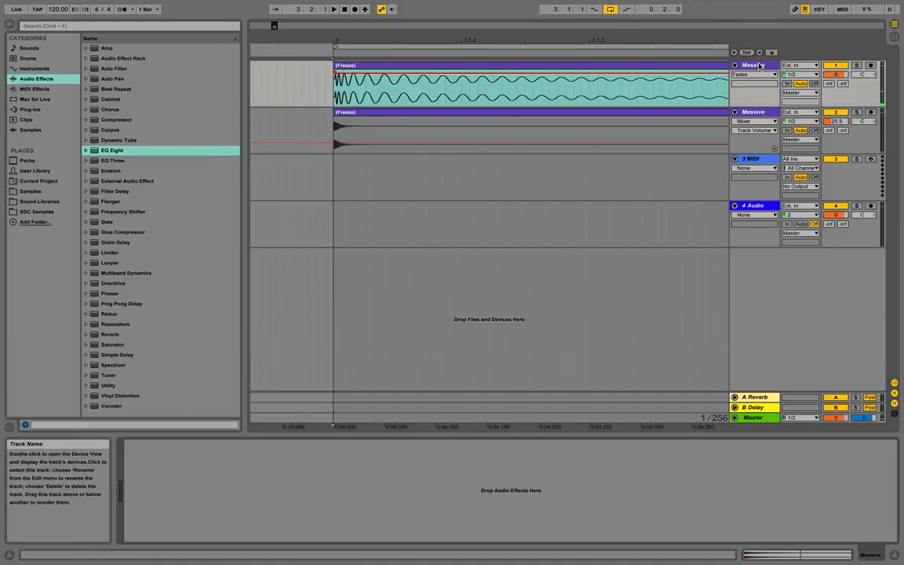
{"action": "double_click", "coordinate": [115, 120]}
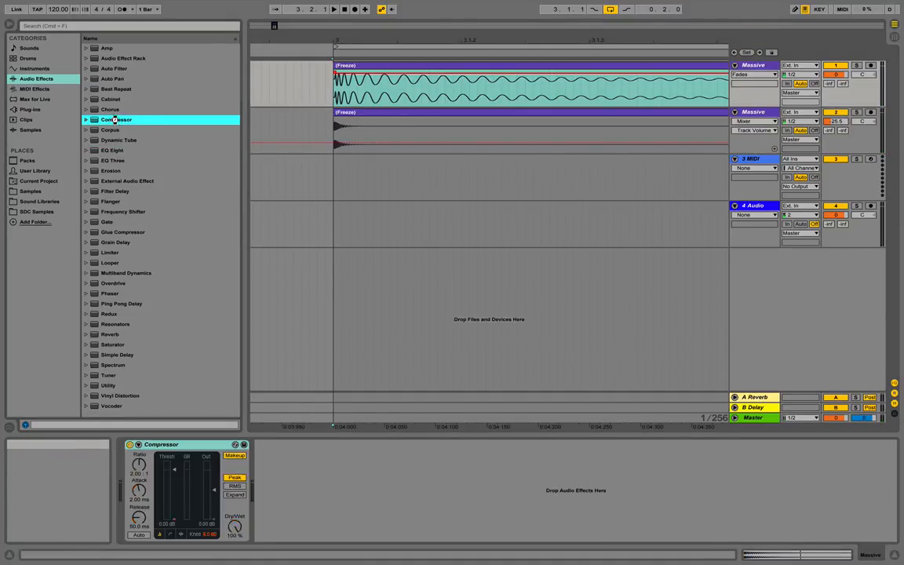
{"action": "left_click_drag", "start_coordinate": [139, 463], "coordinate": [139, 440]}
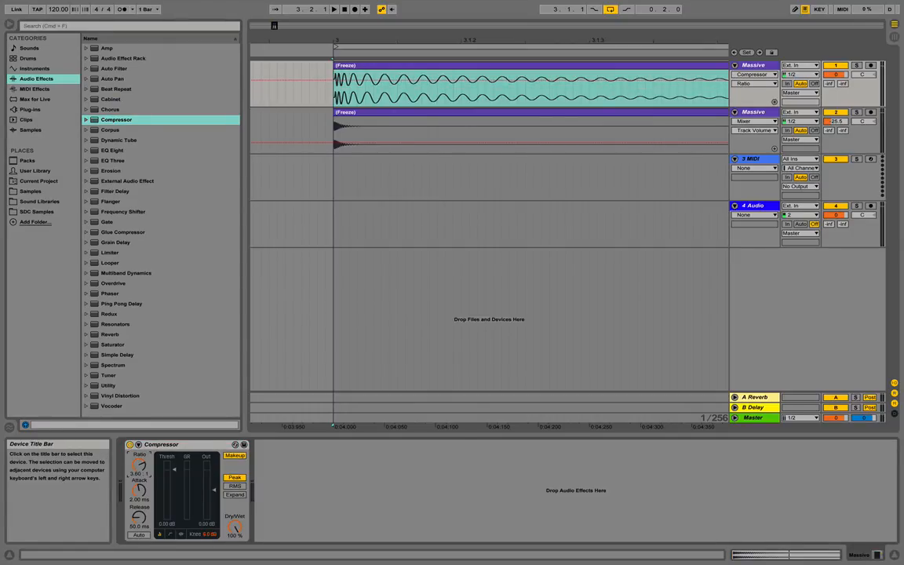
{"action": "left_click_drag", "start_coordinate": [139, 490], "coordinate": [172, 487]}
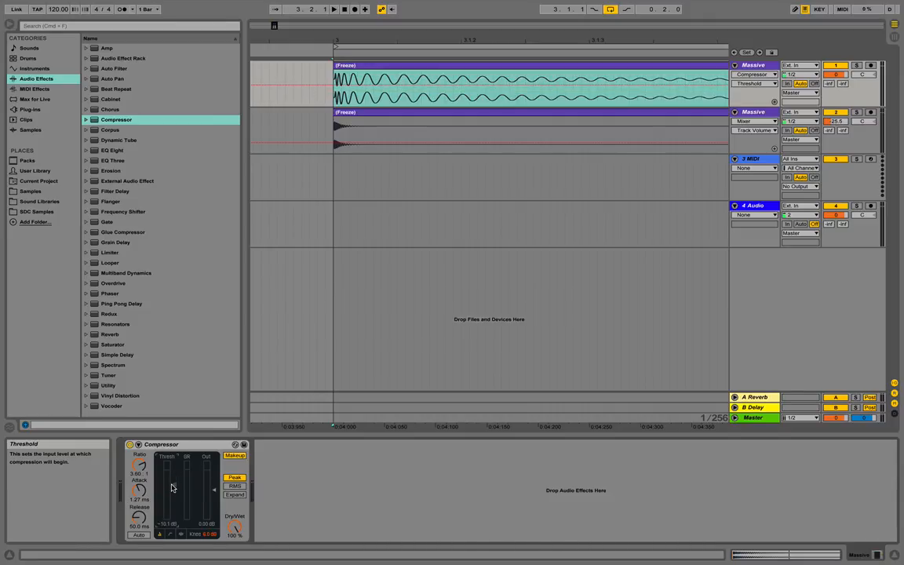
{"action": "key", "text": "space"}
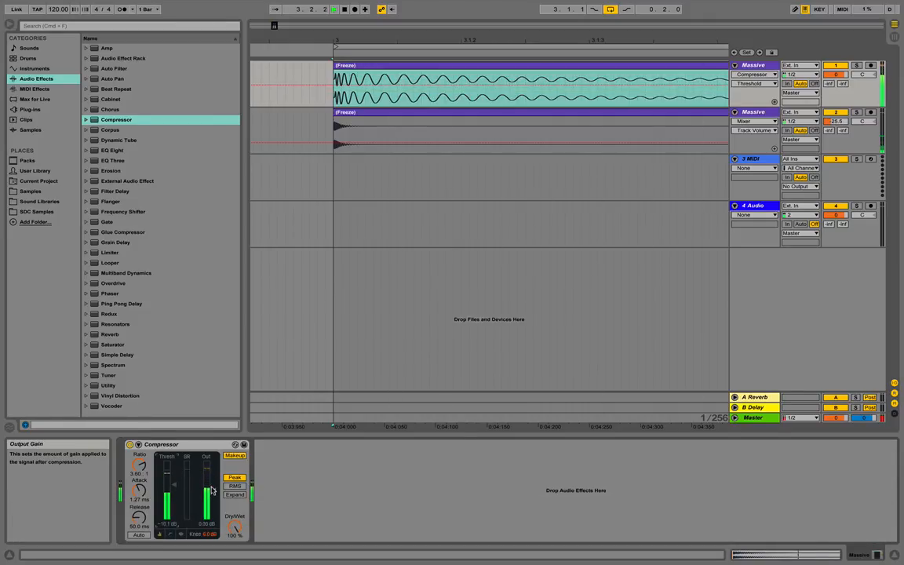
{"action": "left_click_drag", "start_coordinate": [211, 490], "coordinate": [211, 495]}
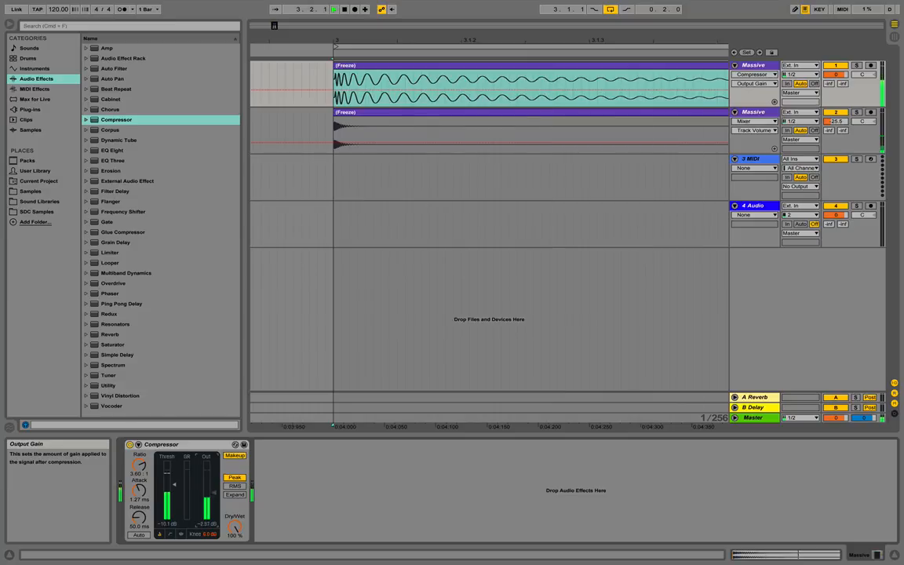
Compare the looping kick with the Compressor bypassed and active.
{"action": "left_click", "coordinate": [130, 445]}
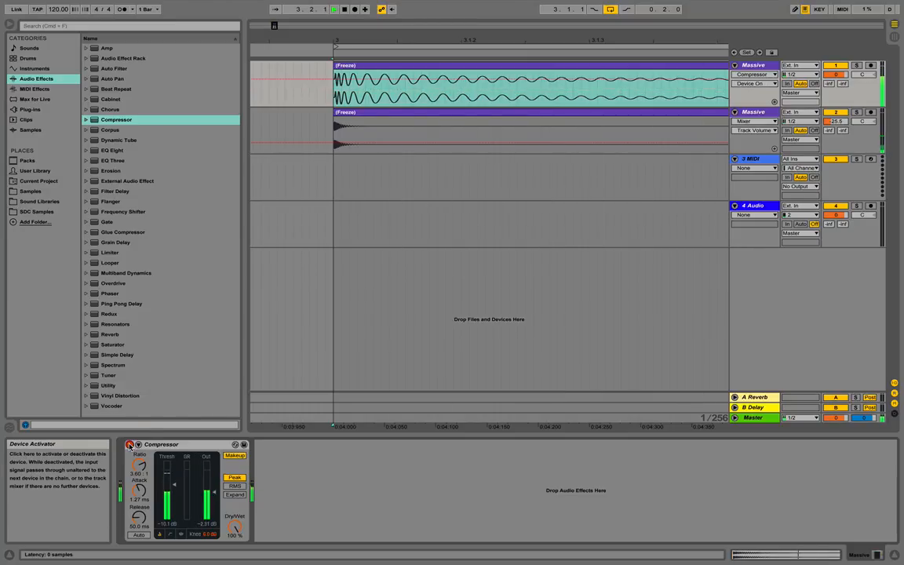
{"action": "left_click", "coordinate": [129, 445]}
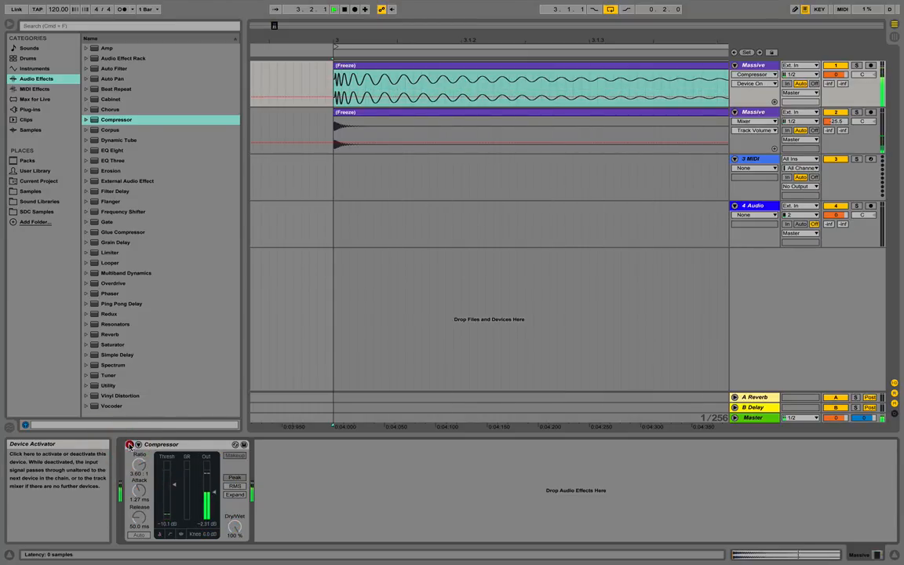
{"action": "left_click", "coordinate": [129, 444]}
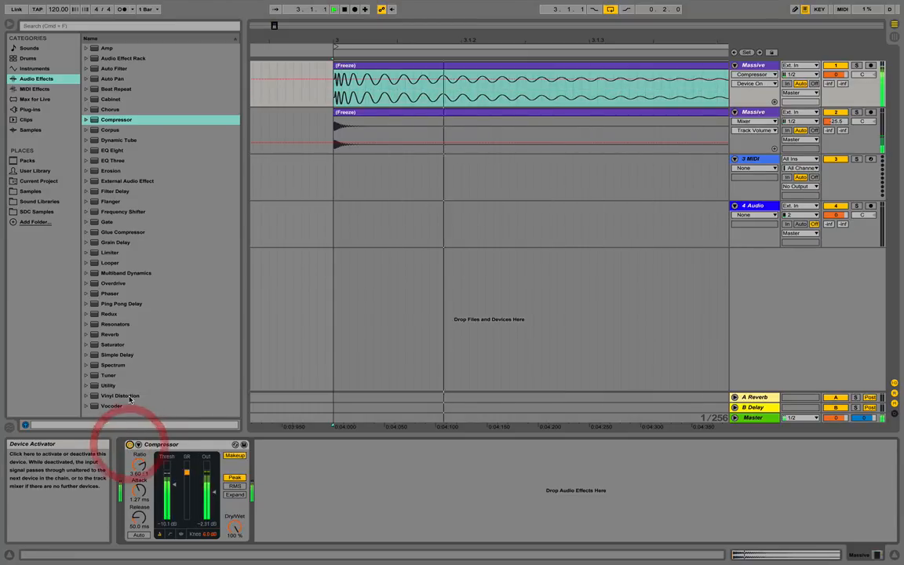
Add an Overdrive after the Compressor, with dry/wet at 4 % and filter bandwidth at 2.96.
{"action": "double_click", "coordinate": [114, 283]}
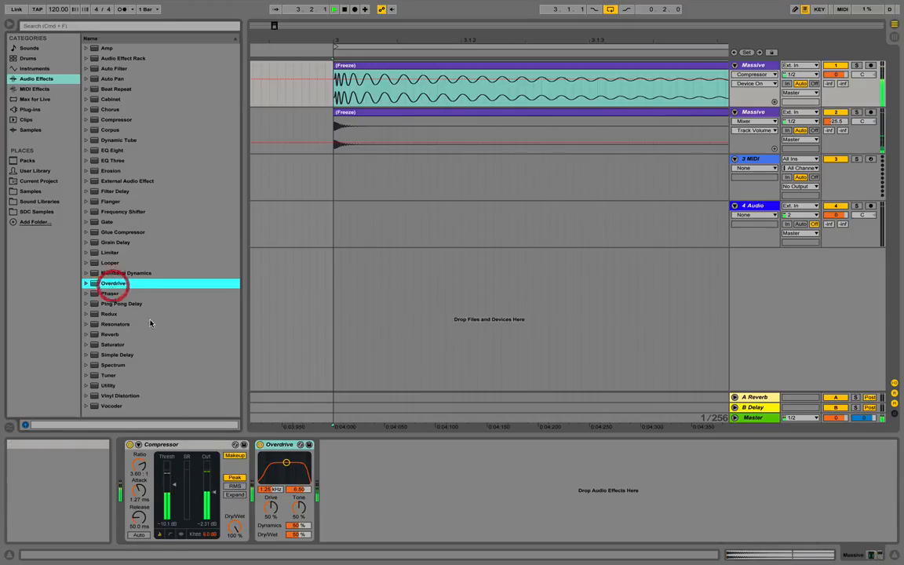
{"action": "left_click_drag", "start_coordinate": [297, 535], "coordinate": [297, 564]}
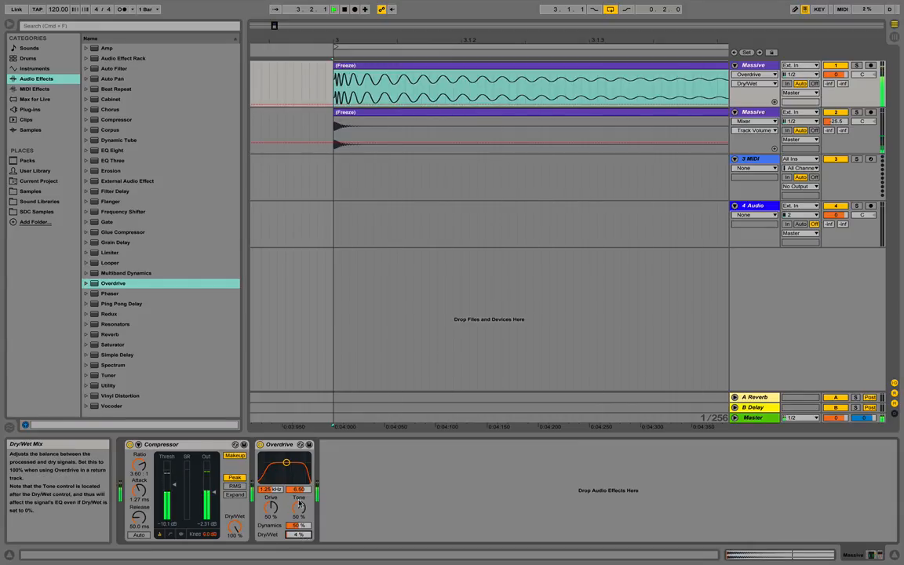
{"action": "left_click_drag", "start_coordinate": [298, 489], "coordinate": [298, 518]}
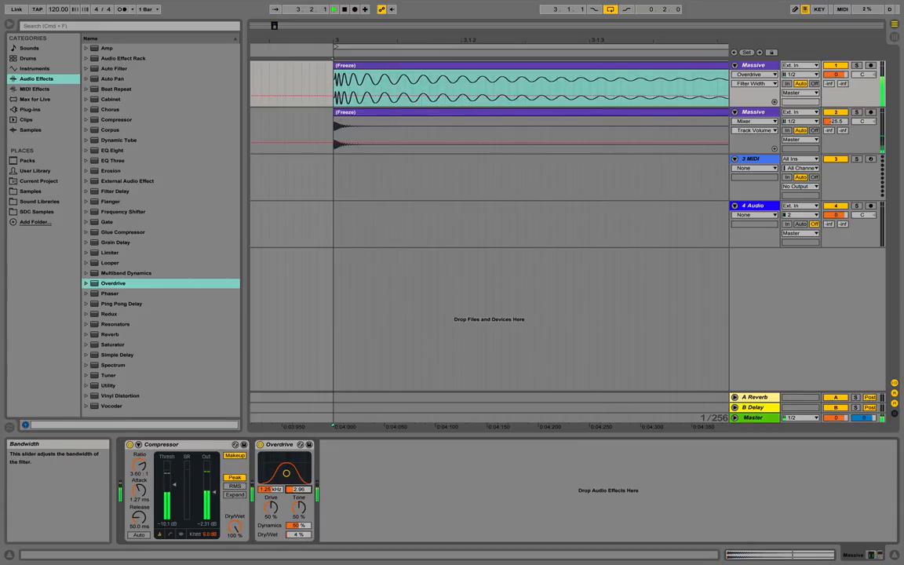
Set the Overdrive to a 4.69 kHz center frequency, 2.23 bandwidth and 15 % dry/wet, comparing it bypassed and active.
{"action": "left_click_drag", "start_coordinate": [287, 473], "coordinate": [296, 474]}
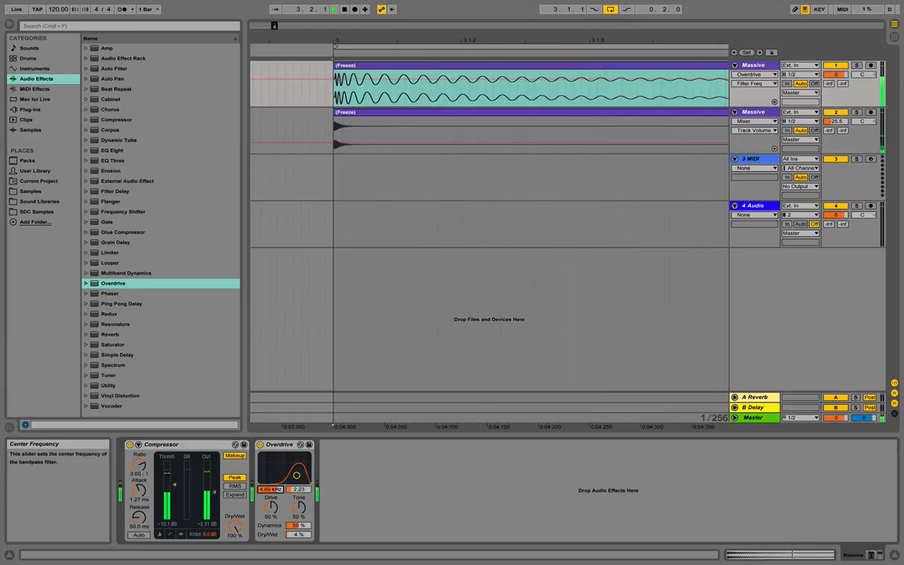
{"action": "left_click_drag", "start_coordinate": [295, 536], "coordinate": [295, 537]}
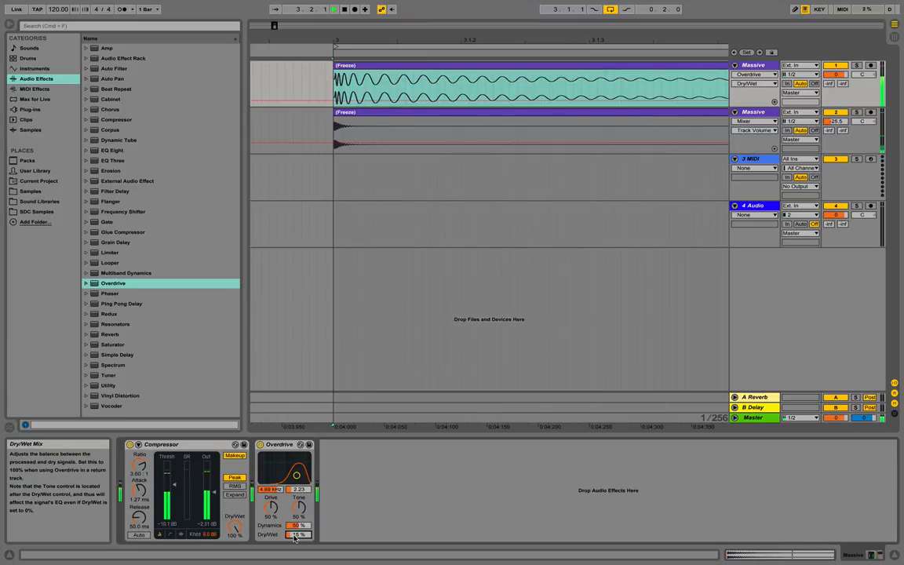
{"action": "left_click", "coordinate": [259, 446]}
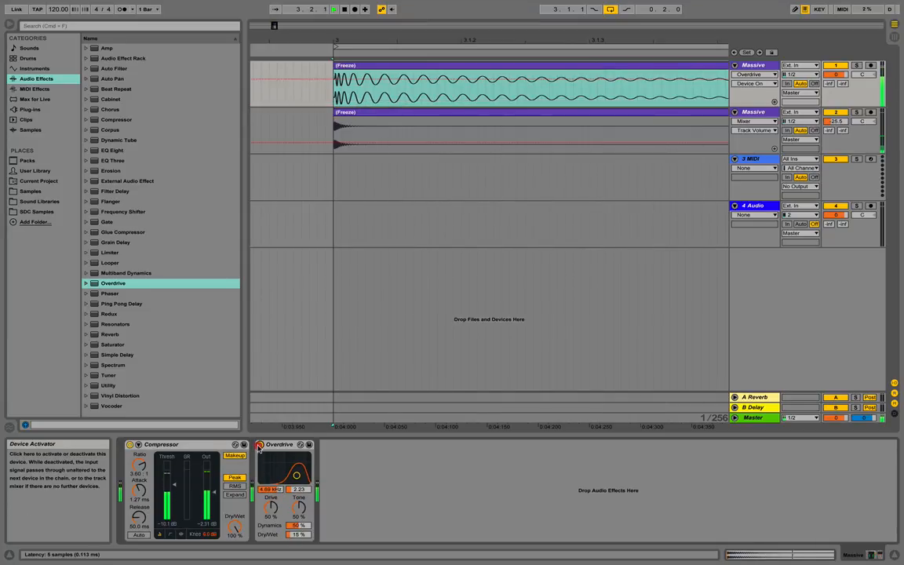
{"action": "left_click", "coordinate": [258, 446]}
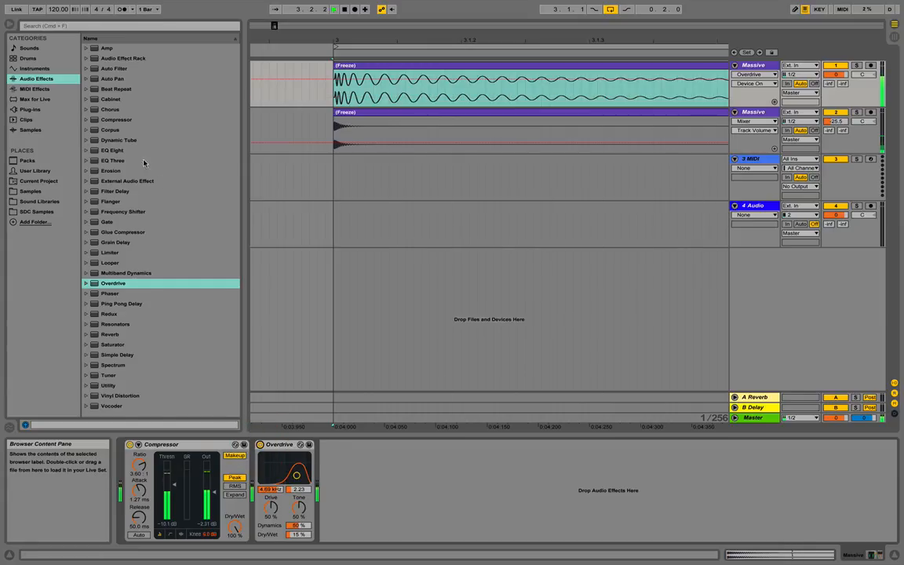
Add an EQ Eight after the Overdrive, cutting bands 2 and 3 in the mids, enabling the 18.0 kHz filter 8 and turning on Oversampling.
{"action": "double_click", "coordinate": [110, 151]}
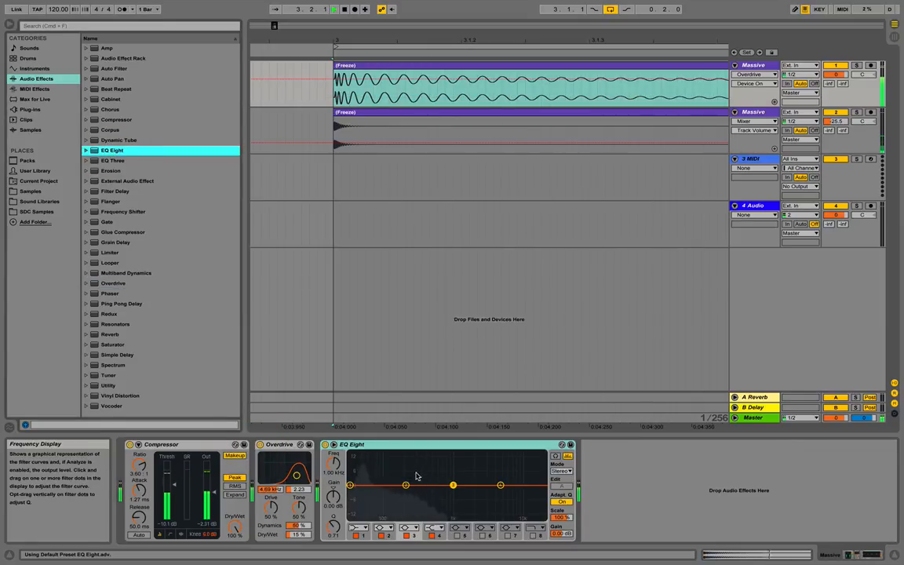
{"action": "left_click_drag", "start_coordinate": [404, 488], "coordinate": [407, 467]}
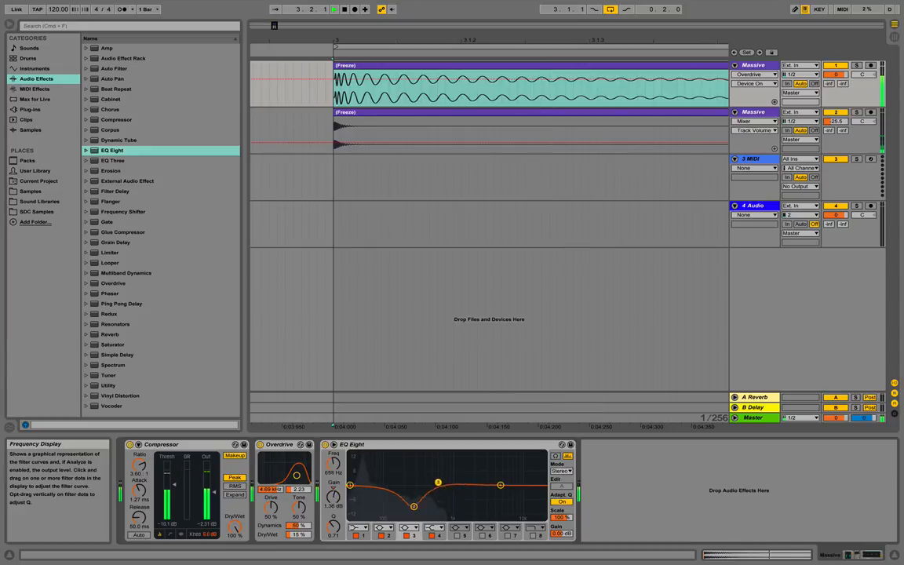
{"action": "left_click", "coordinate": [534, 536]}
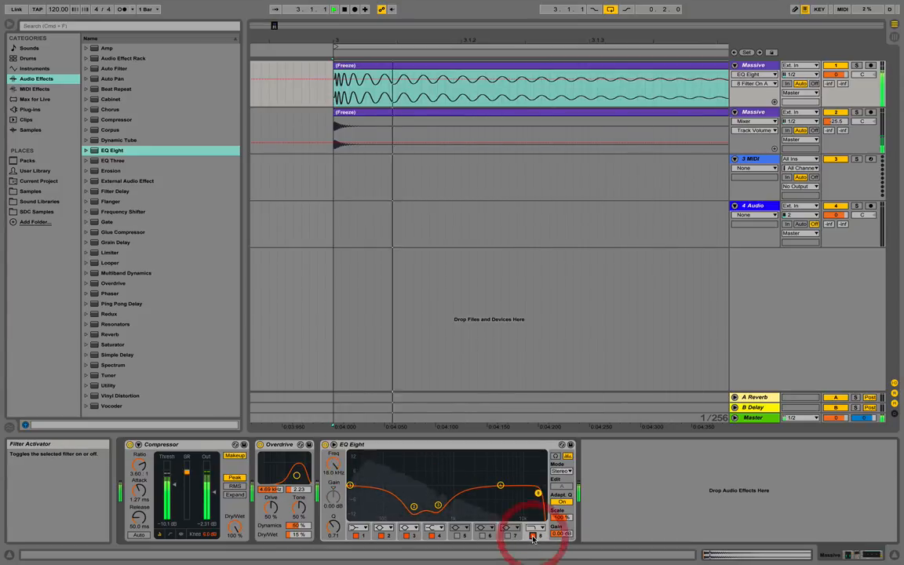
{"action": "right_click", "coordinate": [510, 446]}
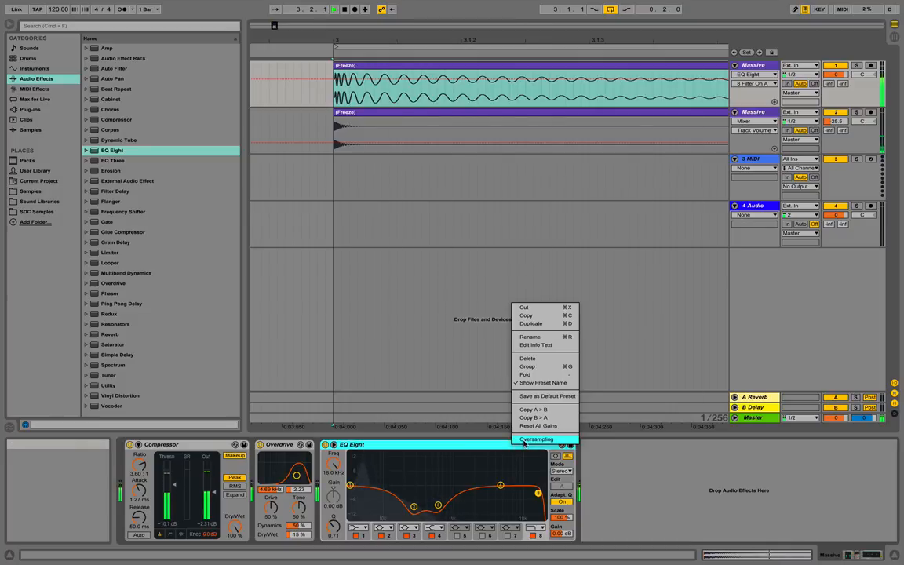
{"action": "left_click", "coordinate": [523, 440]}
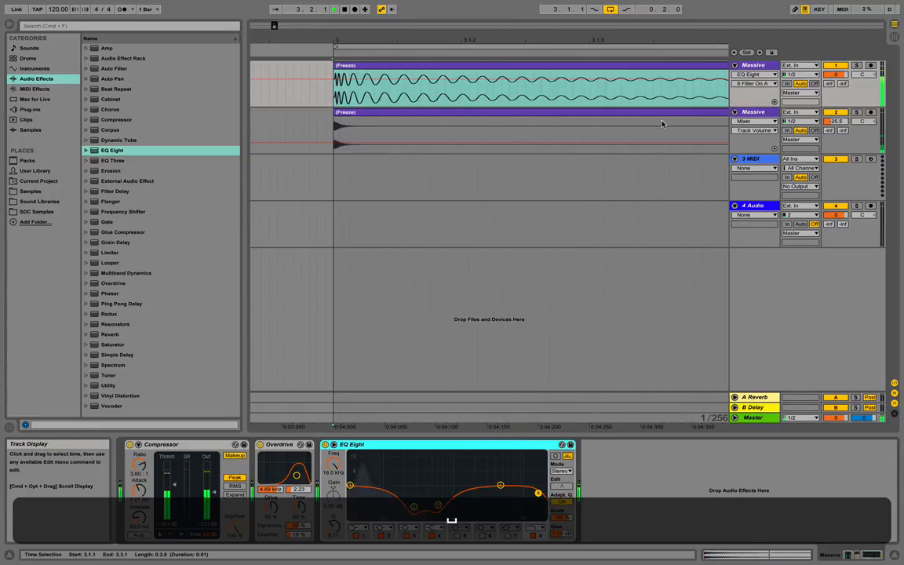
Solo the second track and raise its volume to -6.5 dB with the loop playing.
{"action": "left_click", "coordinate": [755, 112]}
{"action": "left_click_drag", "start_coordinate": [841, 124], "coordinate": [839, 116]}
{"action": "key", "text": "space"}
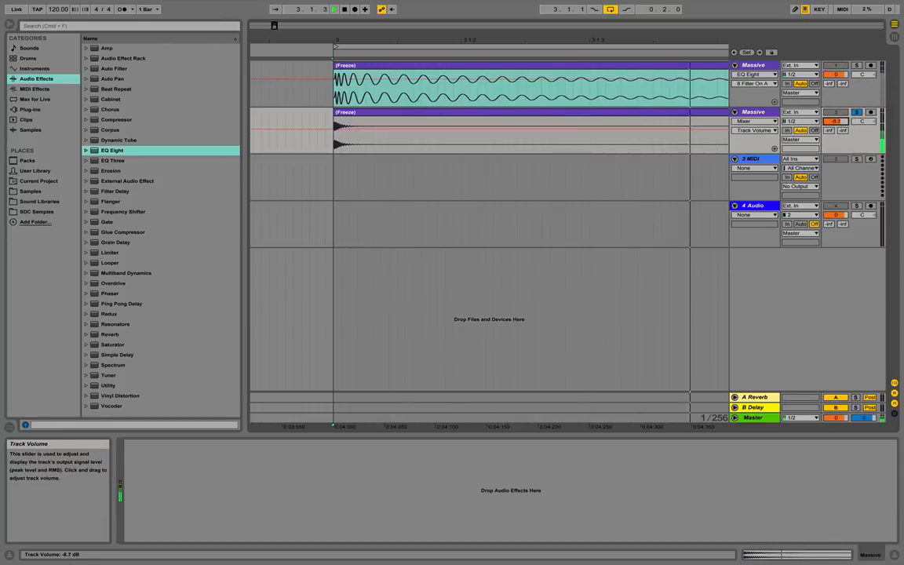
{"action": "left_click", "coordinate": [752, 112]}
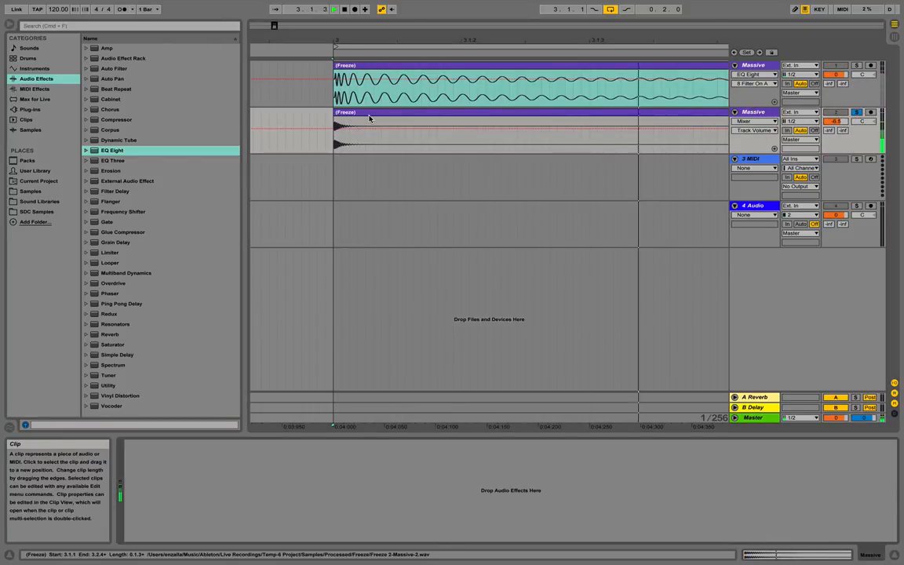
Add an EQ Eight with a band 1 low cut at 317 Hz and a Utility with 5.56 dB gain to the second track.
{"action": "double_click", "coordinate": [105, 150]}
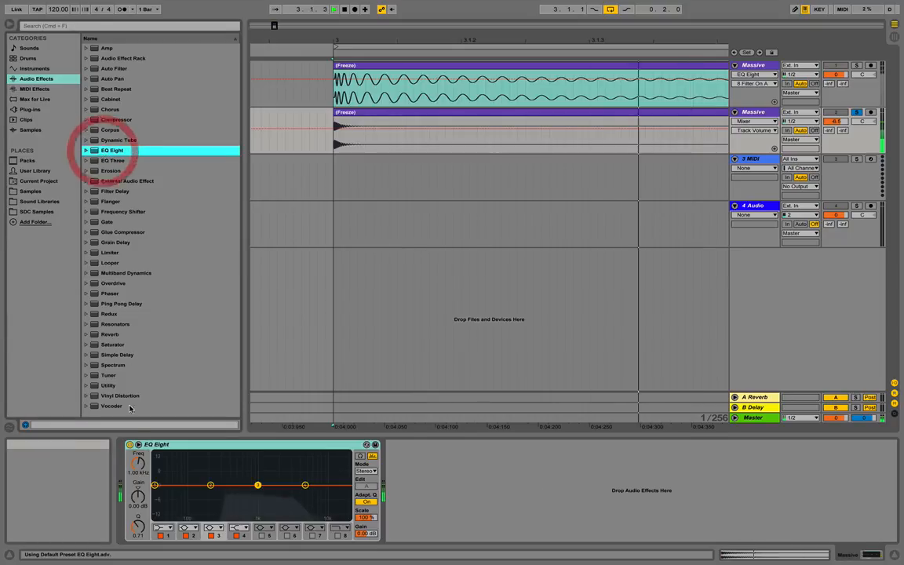
{"action": "left_click", "coordinate": [160, 526]}
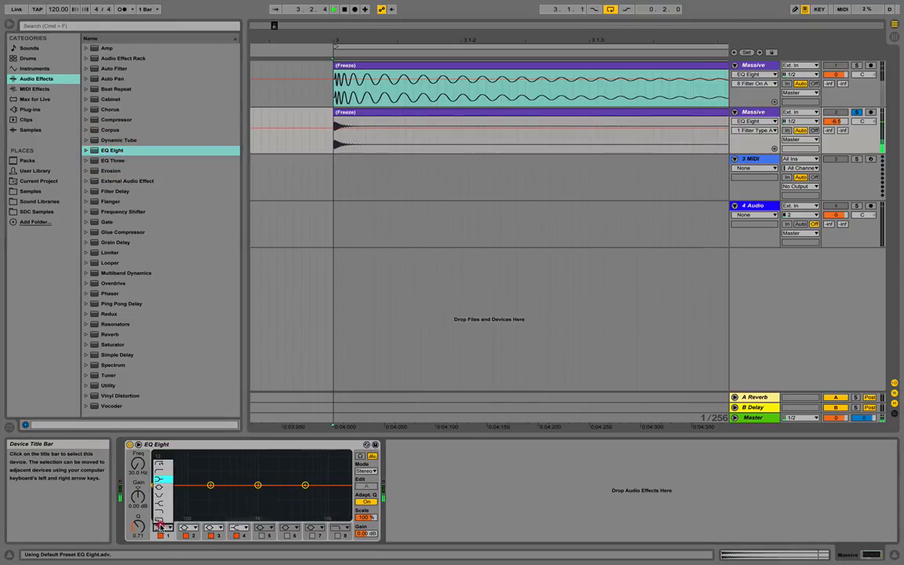
{"action": "left_click", "coordinate": [159, 471]}
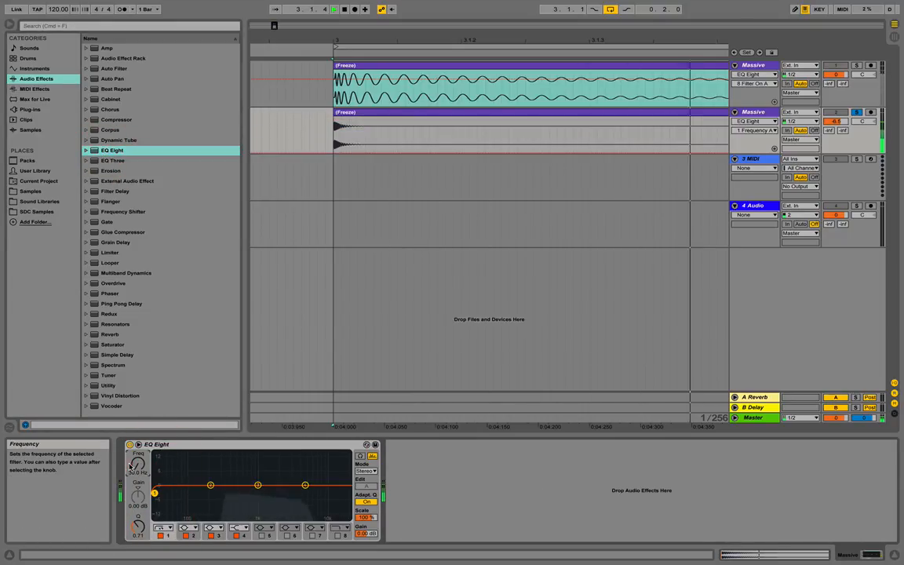
{"action": "left_click_drag", "start_coordinate": [156, 491], "coordinate": [223, 491]}
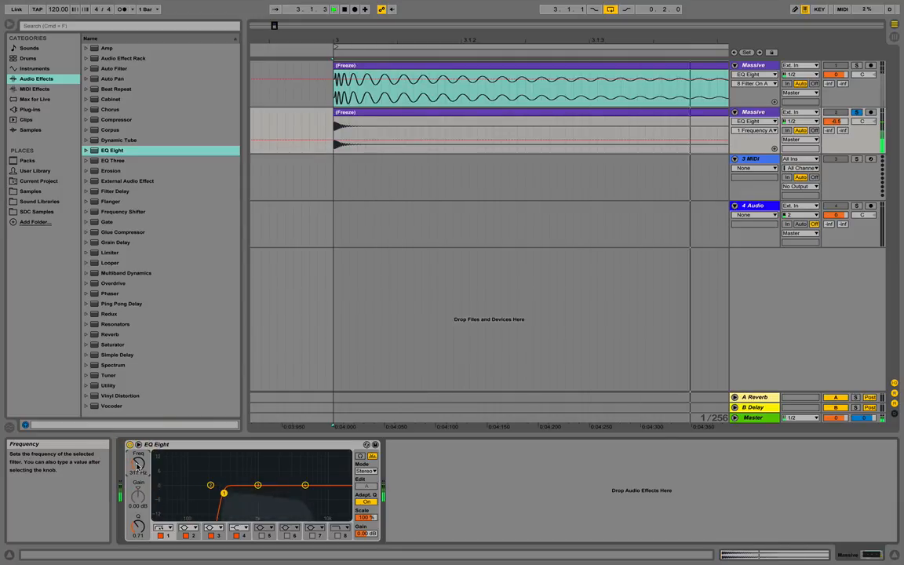
{"action": "double_click", "coordinate": [109, 385]}
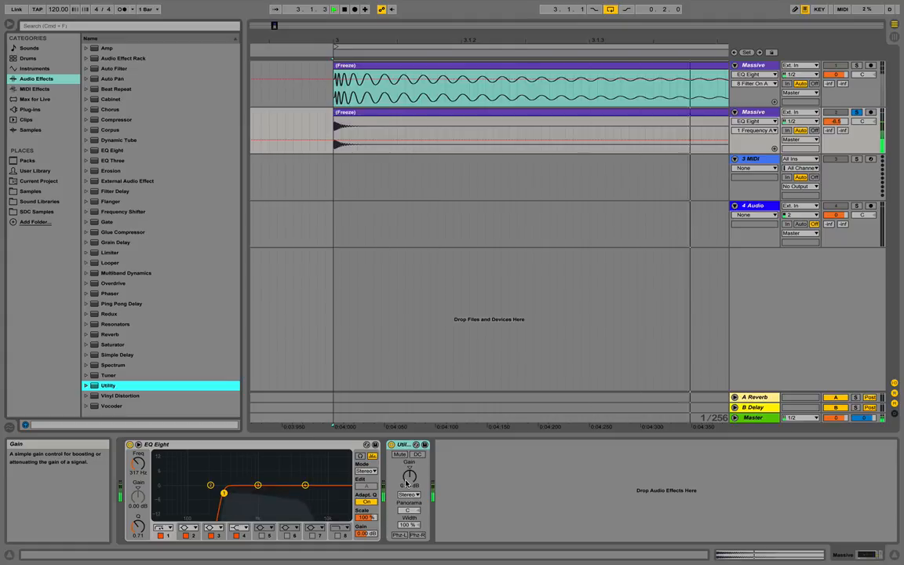
{"action": "mouse_move", "coordinate": [403, 482]}
{"action": "left_mouse_down"}
{"action": "mouse_move", "coordinate": [403, 444]}
{"action": "mouse_move", "coordinate": [404, 464]}
{"action": "left_mouse_up"}
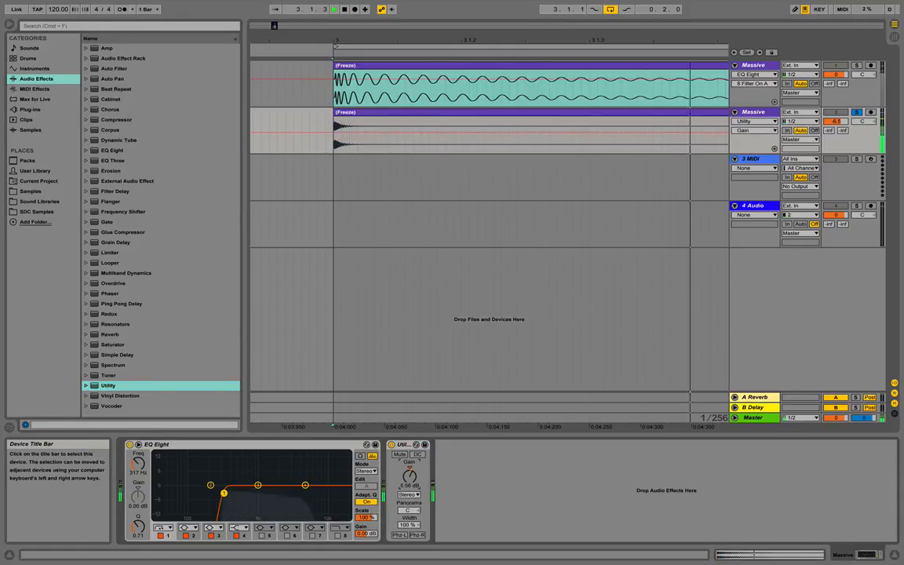
Transpose the second track's clip to 3 st while auditioning it, and stop playback.
{"action": "left_click", "coordinate": [353, 112]}
{"action": "double_click", "coordinate": [354, 112]}
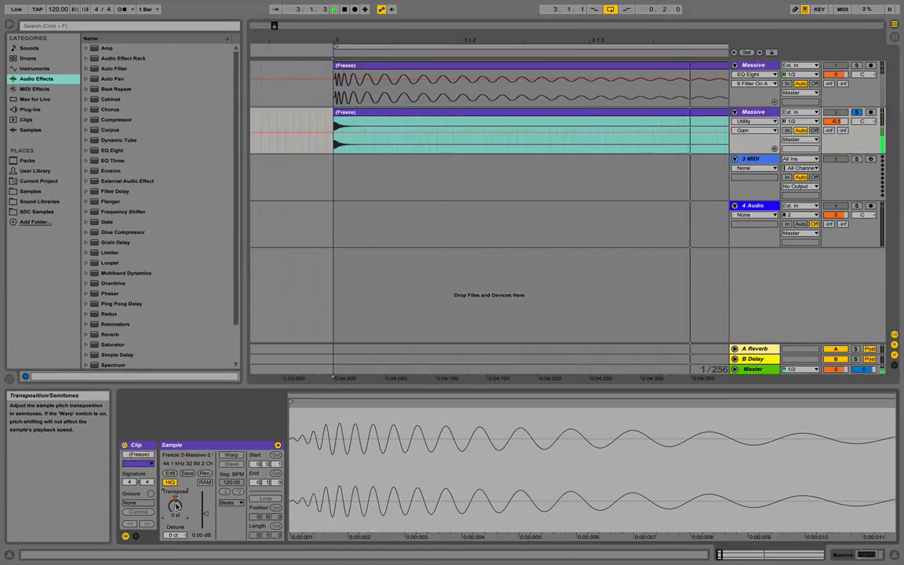
{"action": "key", "text": "space"}
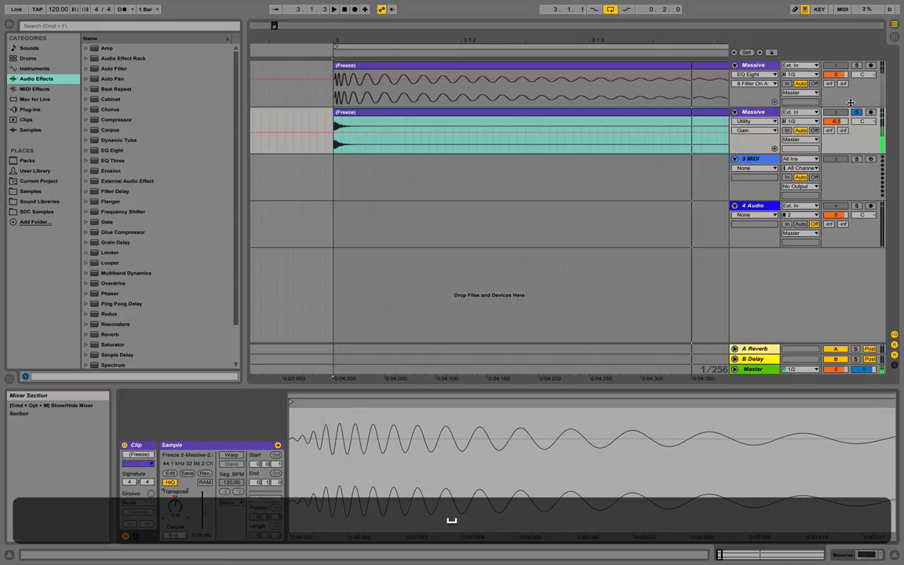
Unsolo the second track, play the loop, and set the track's volume to -10.0 dB and its clip's transposition to 1 st.
{"action": "left_click", "coordinate": [858, 114]}
{"action": "key", "text": "space"}
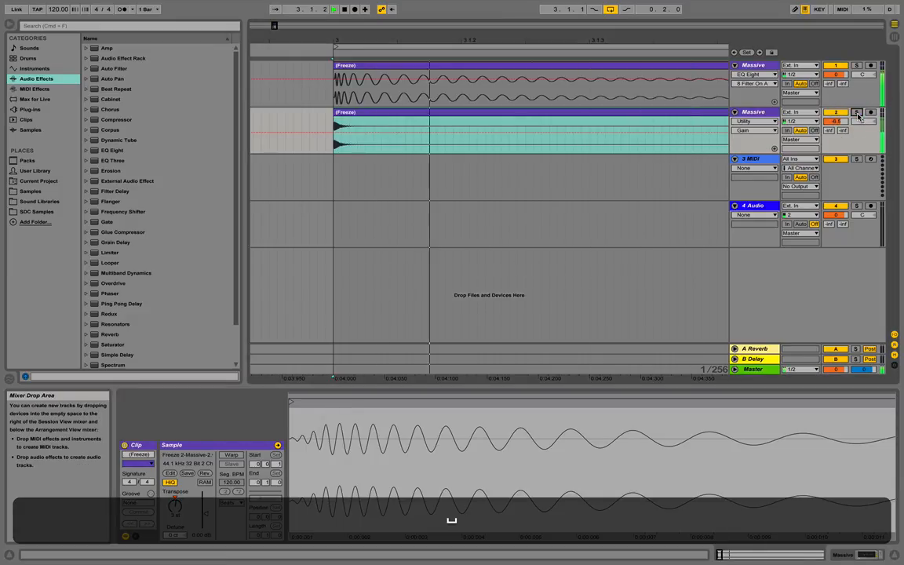
{"action": "left_click_drag", "start_coordinate": [839, 122], "coordinate": [839, 127]}
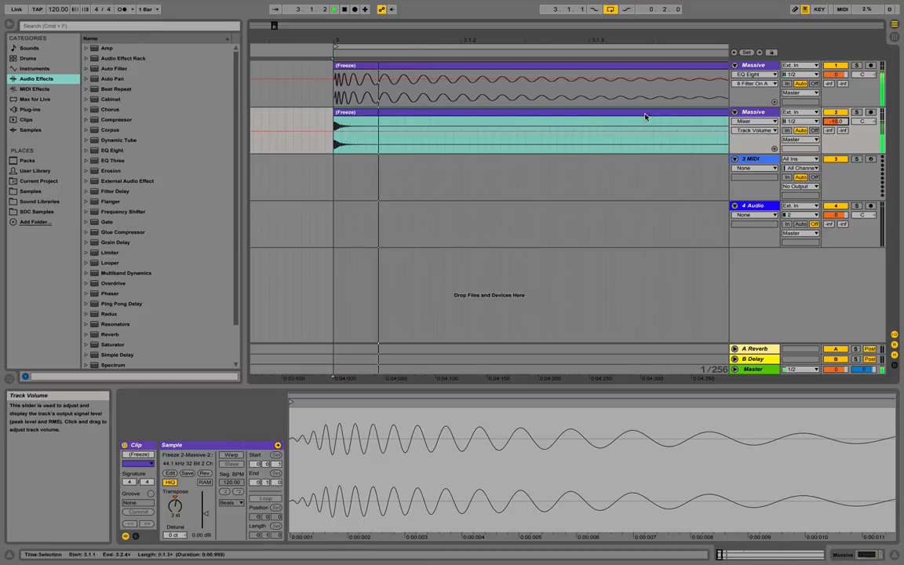
{"action": "left_click", "coordinate": [563, 112]}
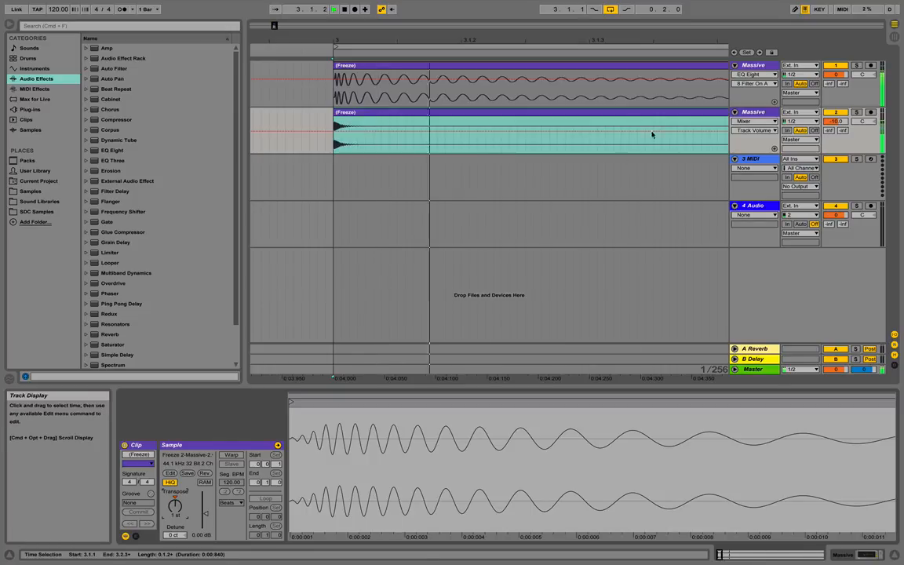
Shorten the first track's clip to end at 3.2 and add a fade-out over about the last 70 % of it.
{"action": "left_click_drag", "start_coordinate": [671, 41], "coordinate": [443, 7]}
{"action": "left_click_drag", "start_coordinate": [563, 68], "coordinate": [474, 70]}
{"action": "key", "text": "alt+super"}
{"action": "key", "text": "alt+super+f"}
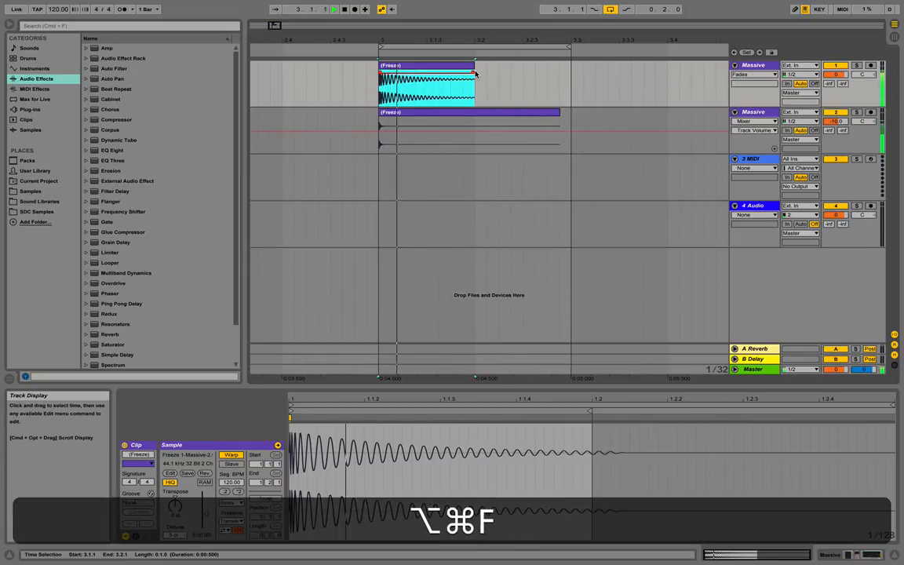
{"action": "left_click_drag", "start_coordinate": [413, 74], "coordinate": [407, 73]}
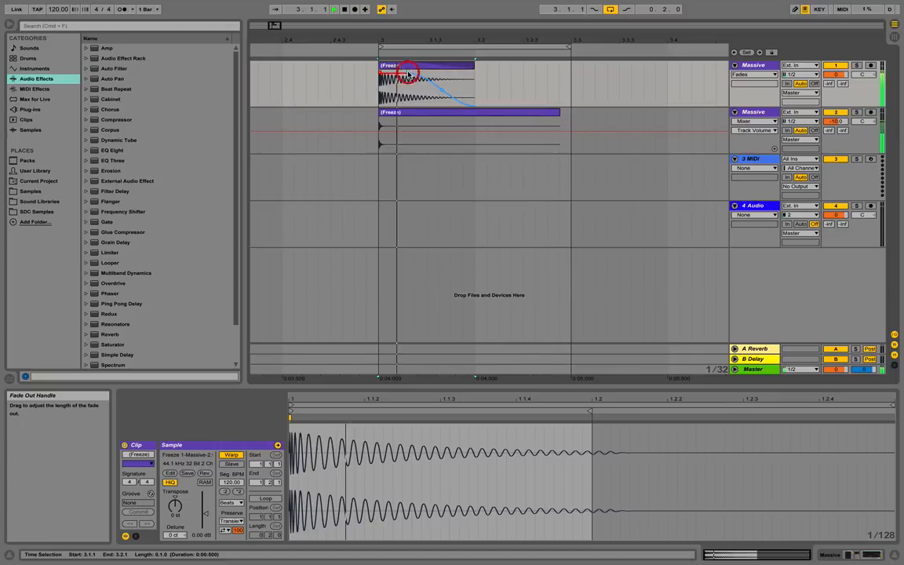
Lower the second track's volume to -15.2 dB, stop playback and group the two Massive tracks.
{"action": "left_click_drag", "start_coordinate": [838, 122], "coordinate": [838, 146]}
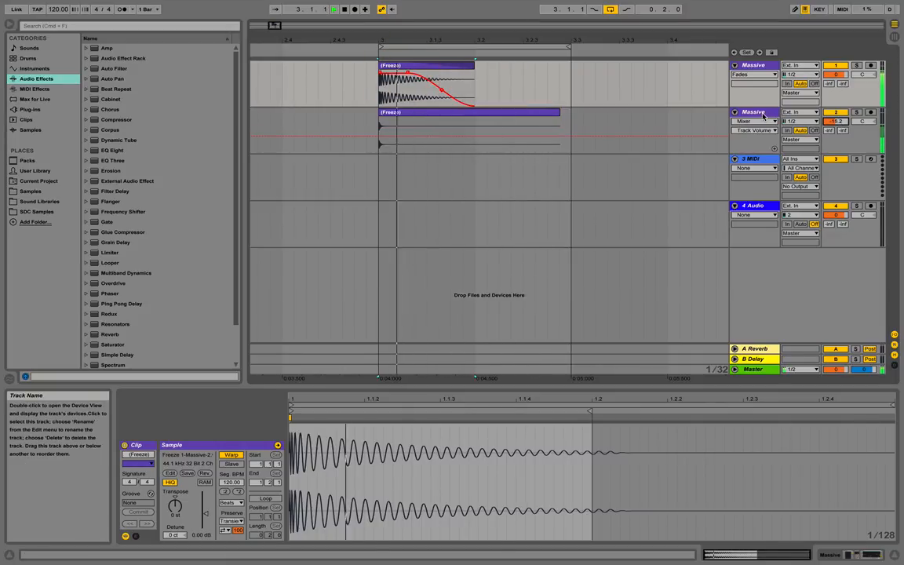
{"action": "key", "text": "space"}
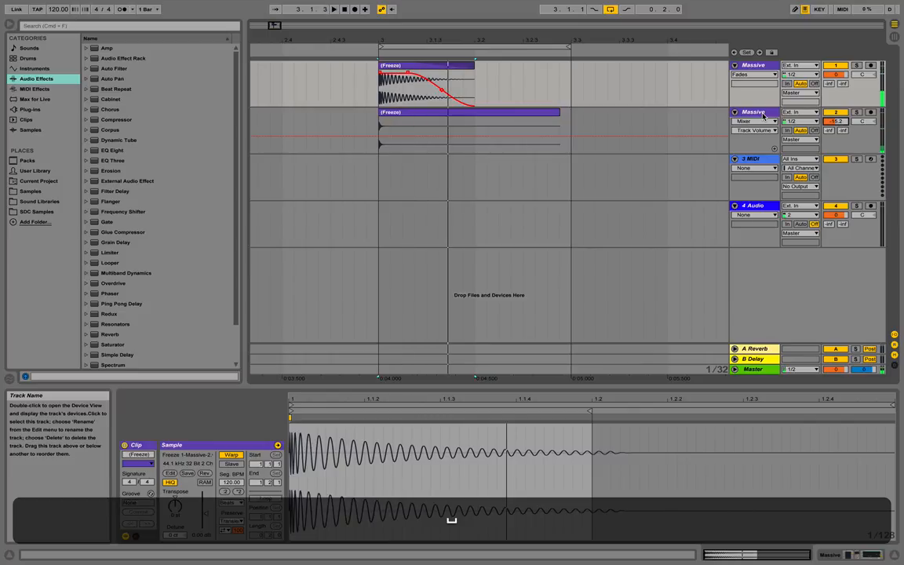
{"action": "left_click", "coordinate": [761, 114]}
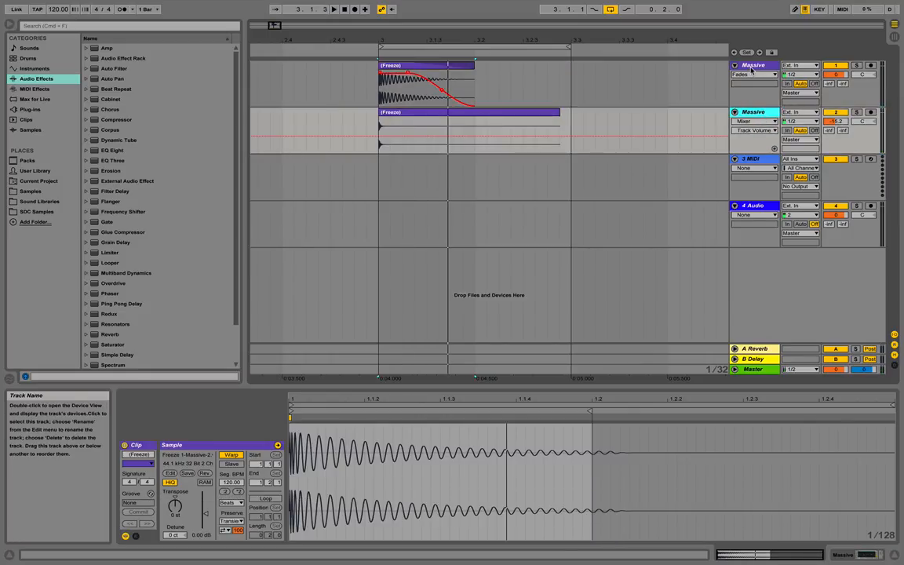
{"action": "key", "text": "shift"}
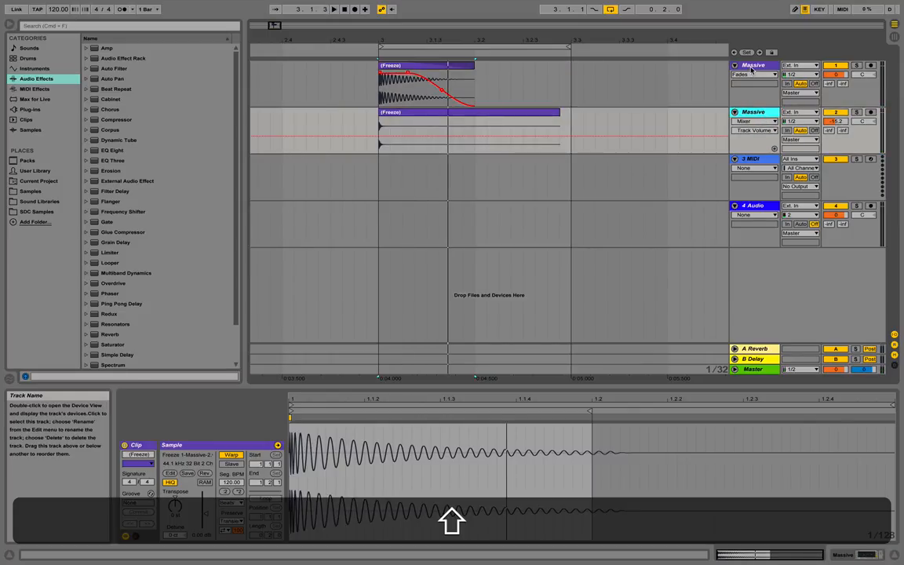
{"action": "left_click", "coordinate": [751, 66], "text": "shift"}
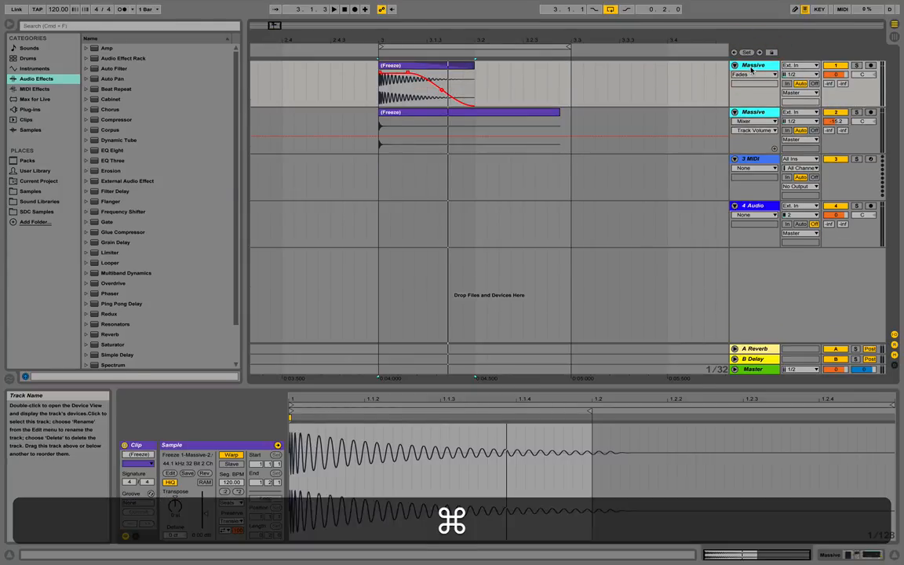
{"action": "key", "text": "super+g"}
{"action": "left_click", "coordinate": [750, 67]}
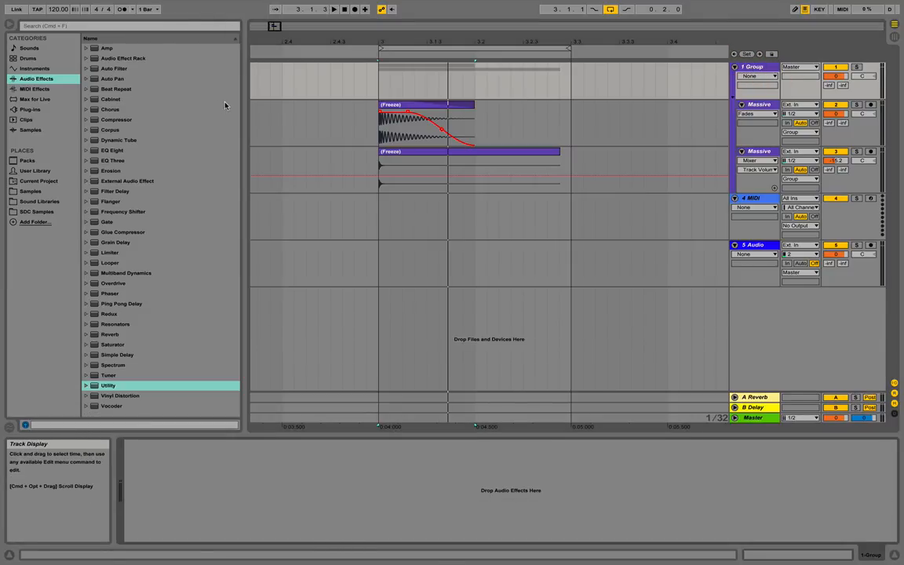
Add an EQ Eight to the group, cutting band 2 by 7.31 dB at 510 Hz and band 3 by 6.07 dB at 3.67 kHz, and enable filter 8.
{"action": "double_click", "coordinate": [114, 150]}
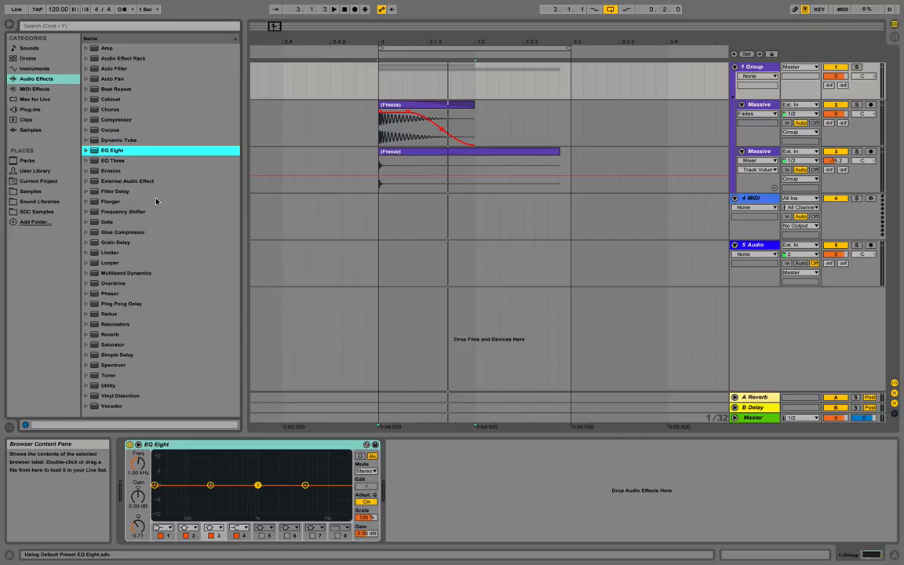
{"action": "key", "text": "space"}
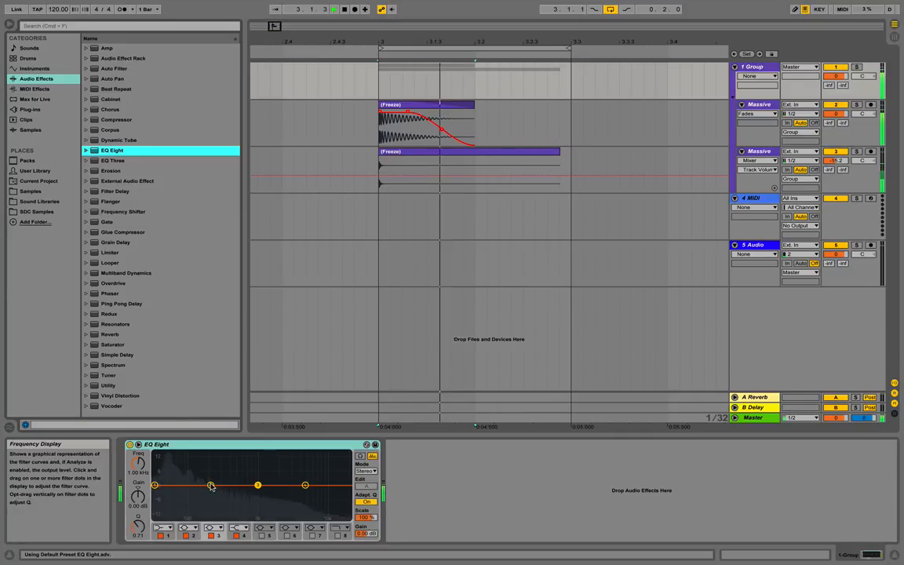
{"action": "left_click_drag", "start_coordinate": [210, 485], "coordinate": [205, 463]}
{"action": "left_click_drag", "start_coordinate": [210, 518], "coordinate": [237, 501]}
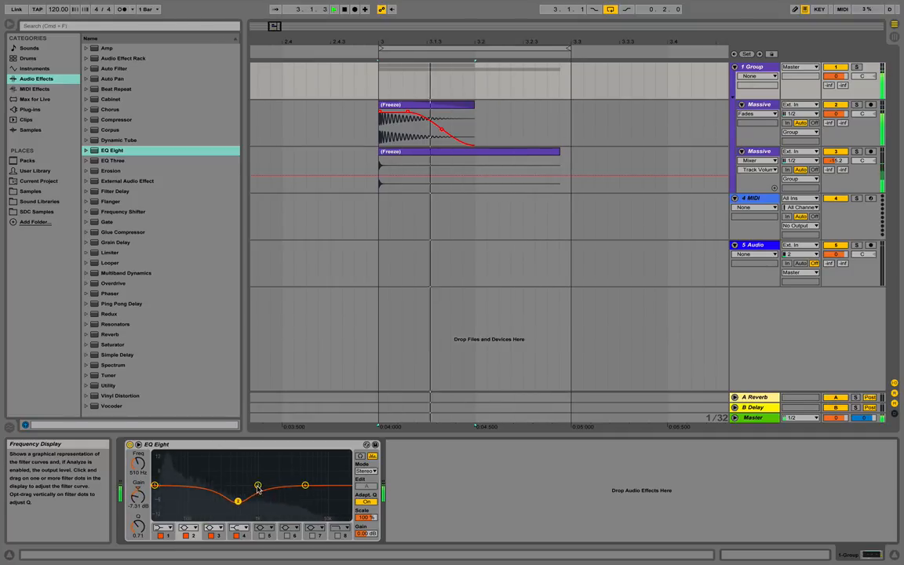
{"action": "left_click_drag", "start_coordinate": [297, 497], "coordinate": [294, 500]}
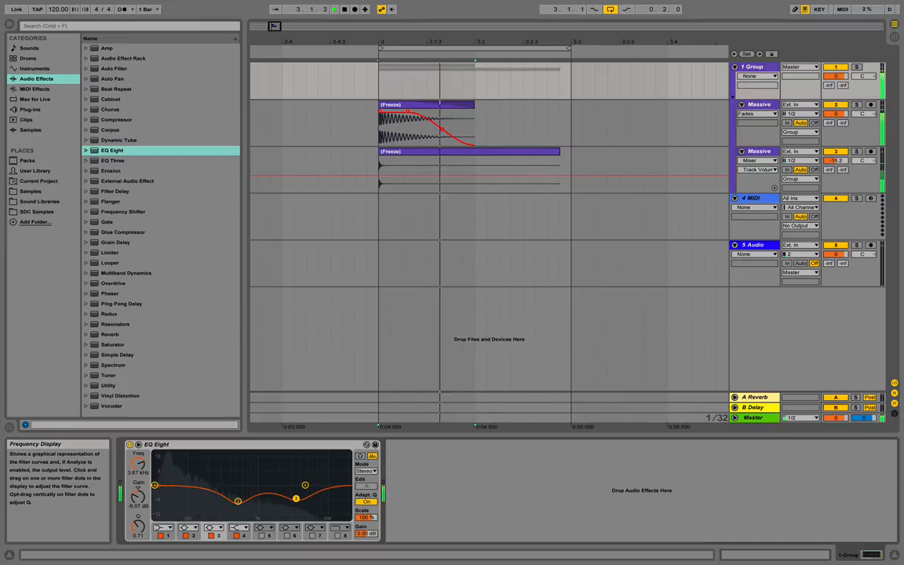
{"action": "left_click", "coordinate": [337, 535]}
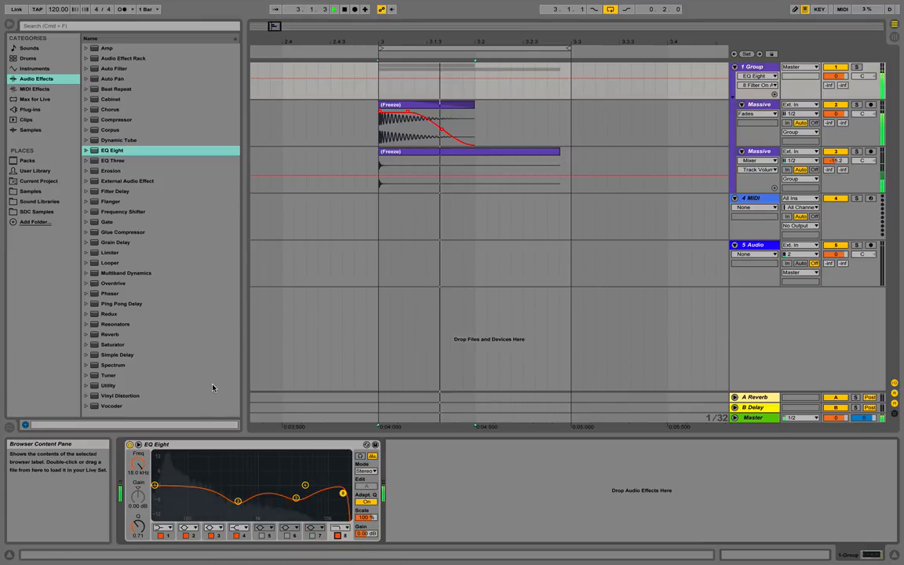
Add iZotope Trash 2 after the group's EQ Eight and dismiss its Preset Manager.
{"action": "left_click", "coordinate": [30, 109]}
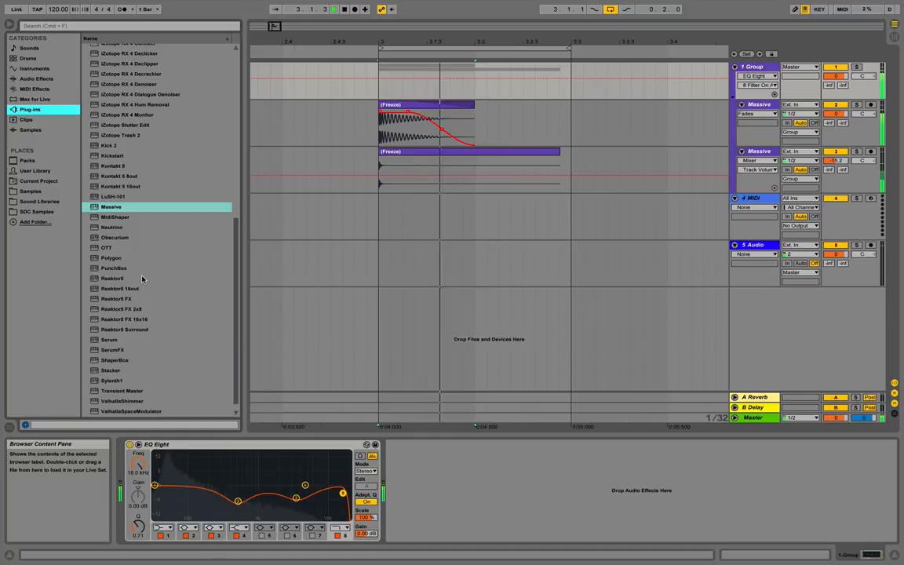
{"action": "left_click", "coordinate": [131, 135]}
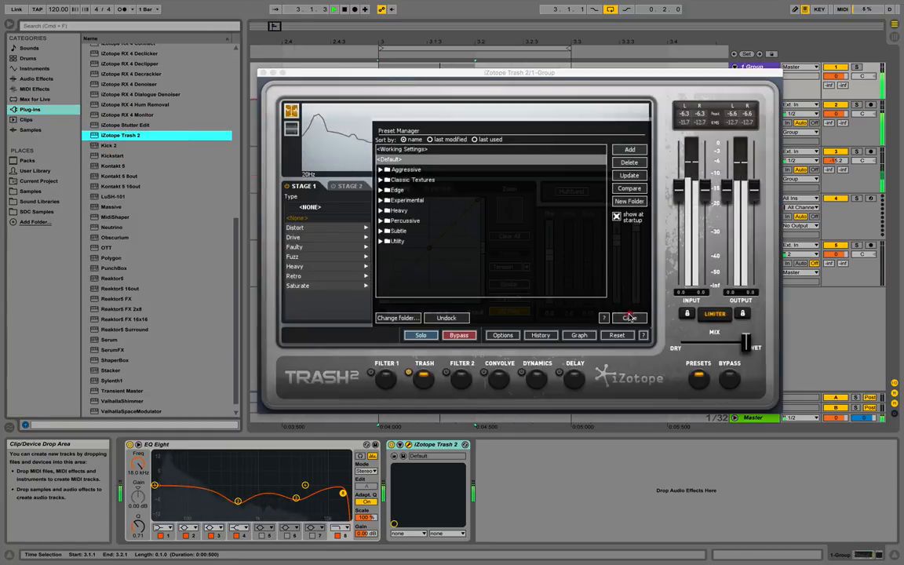
{"action": "left_click", "coordinate": [629, 315]}
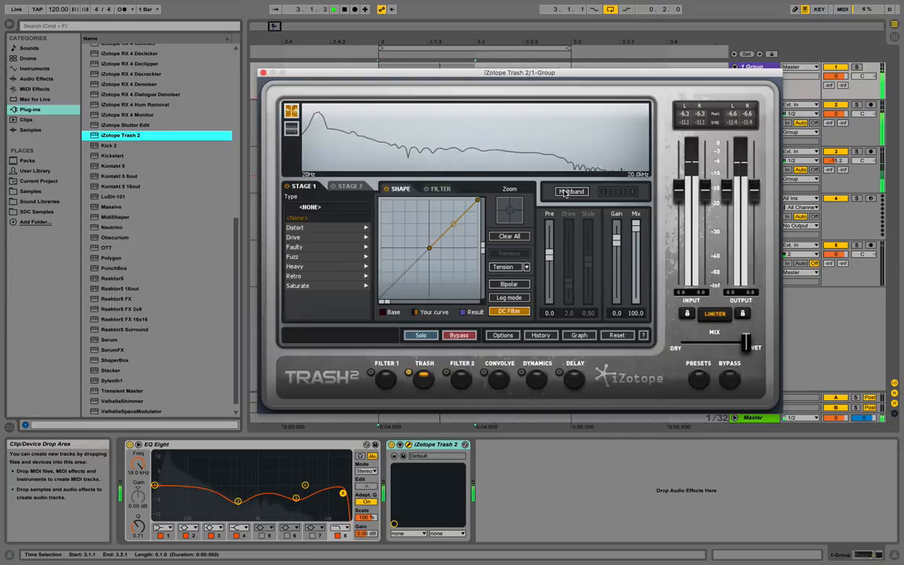
Enable multiband processing in Trash 2 and apply Tape Saturation to the lowest band with its mix at 23.1.
{"action": "left_click", "coordinate": [563, 192]}
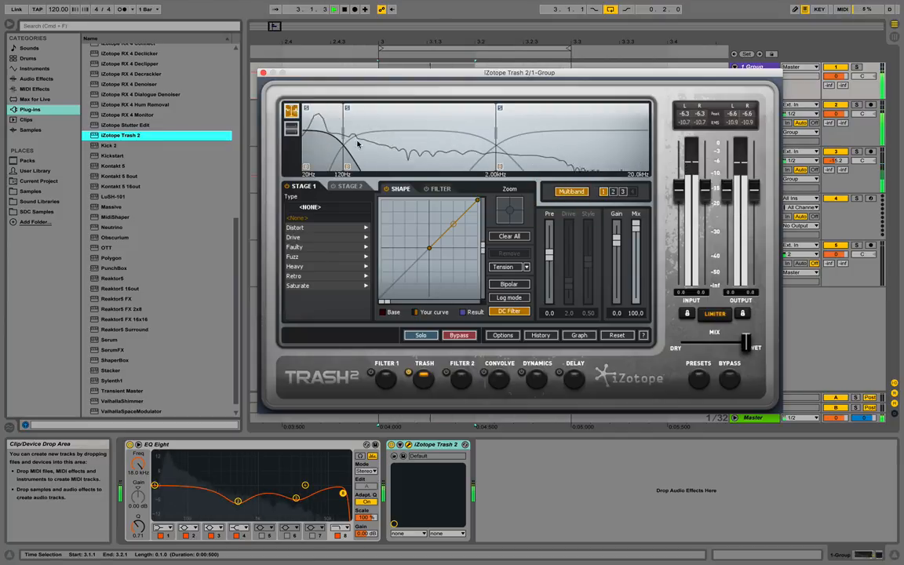
{"action": "left_click", "coordinate": [326, 287]}
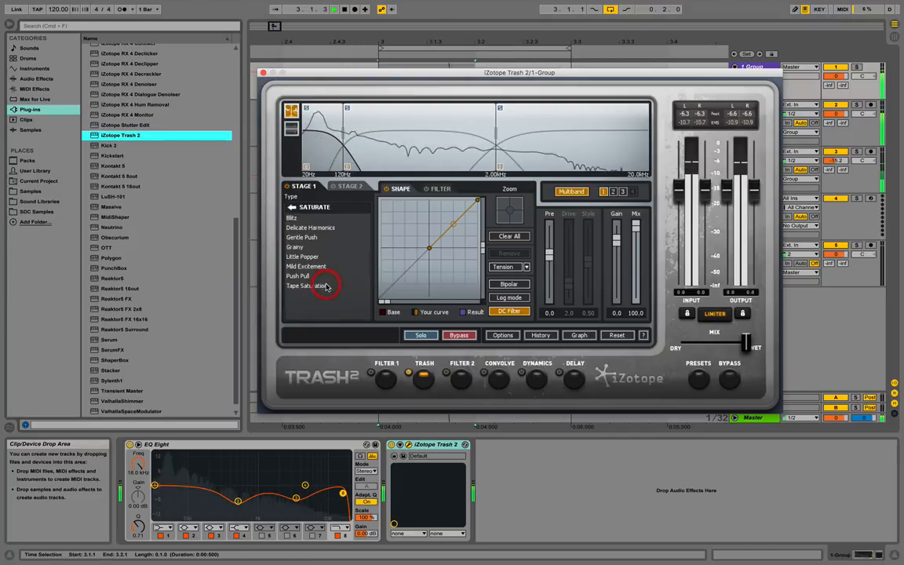
{"action": "left_click", "coordinate": [326, 286]}
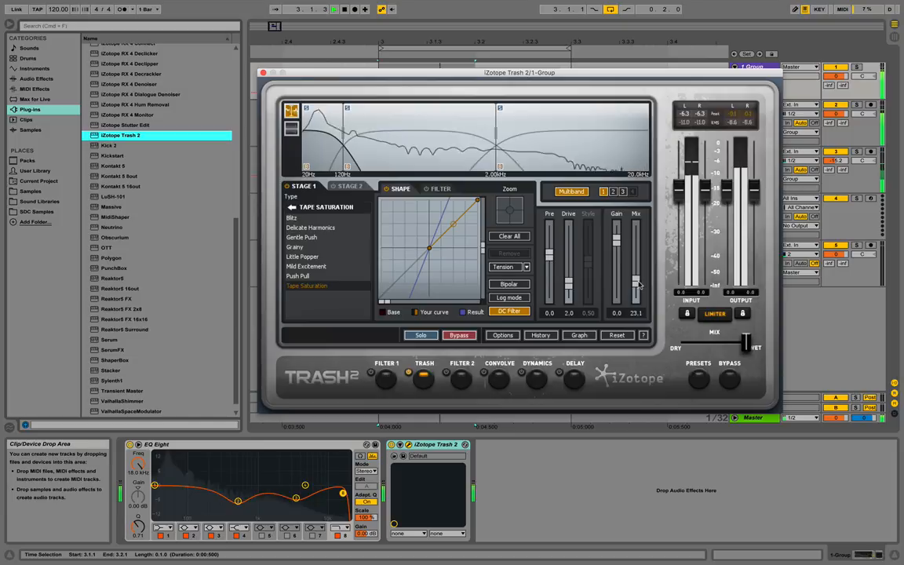
Audition Distort algorithms on Trash 2's middle band, settle on Rubber Hammer and set the band's mix to 14.2.
{"action": "left_click", "coordinate": [463, 151]}
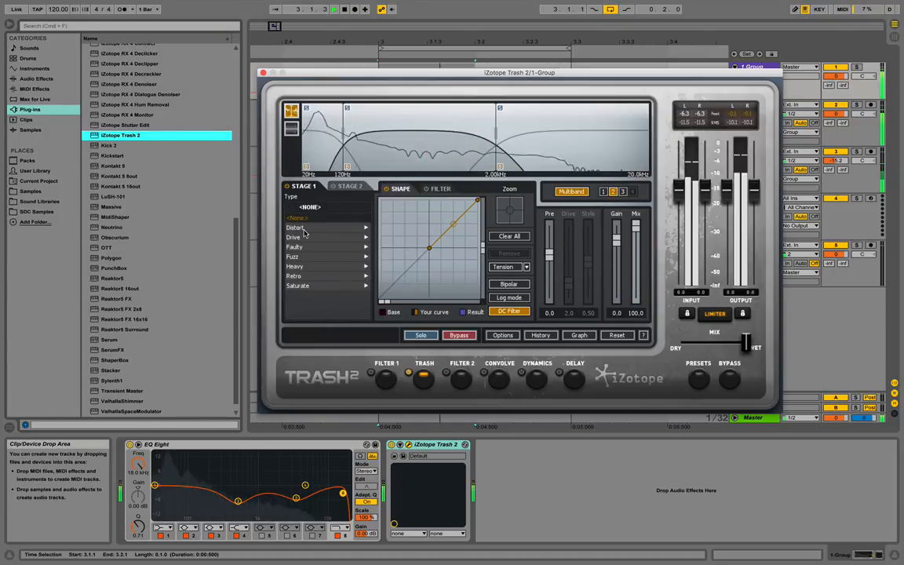
{"action": "left_click", "coordinate": [296, 227]}
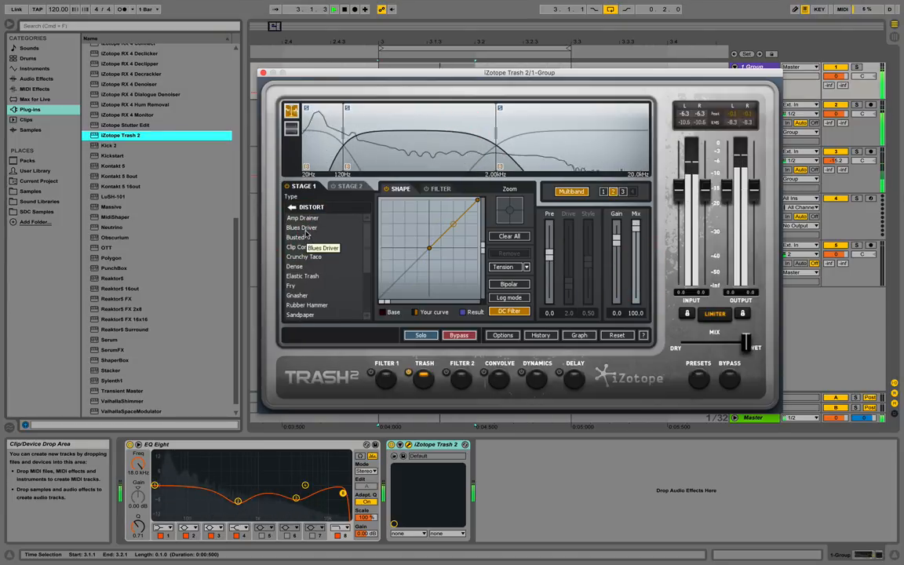
{"action": "left_click", "coordinate": [304, 228]}
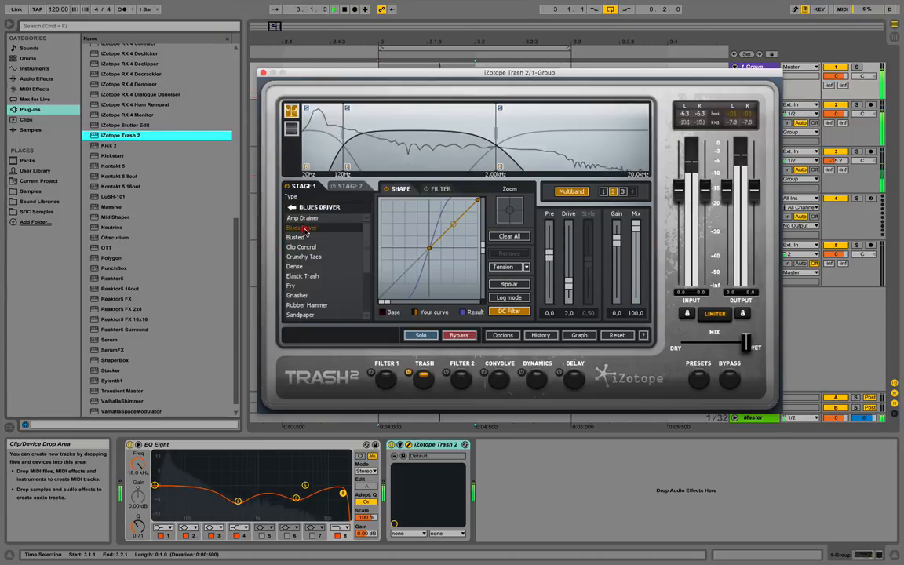
{"action": "left_click", "coordinate": [316, 296]}
{"action": "left_click", "coordinate": [318, 306]}
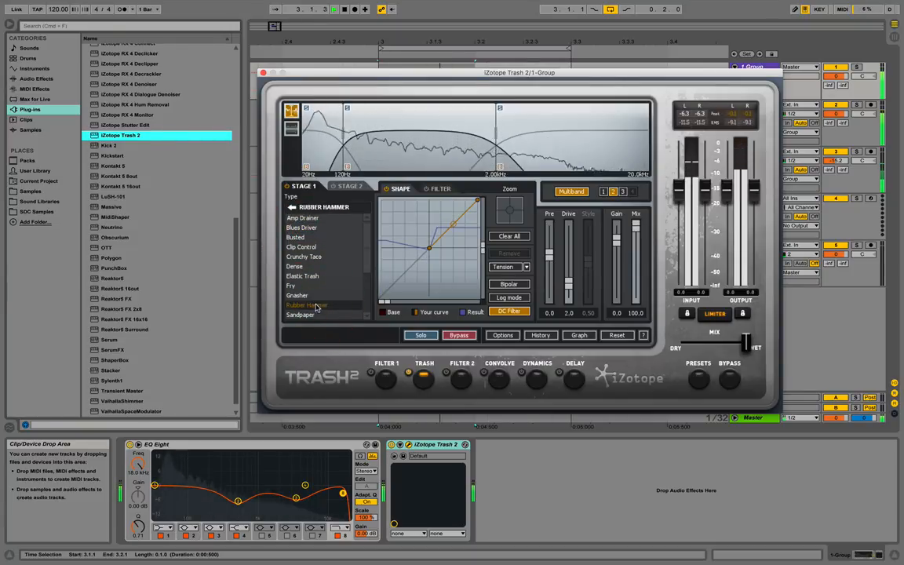
{"action": "left_click", "coordinate": [306, 286]}
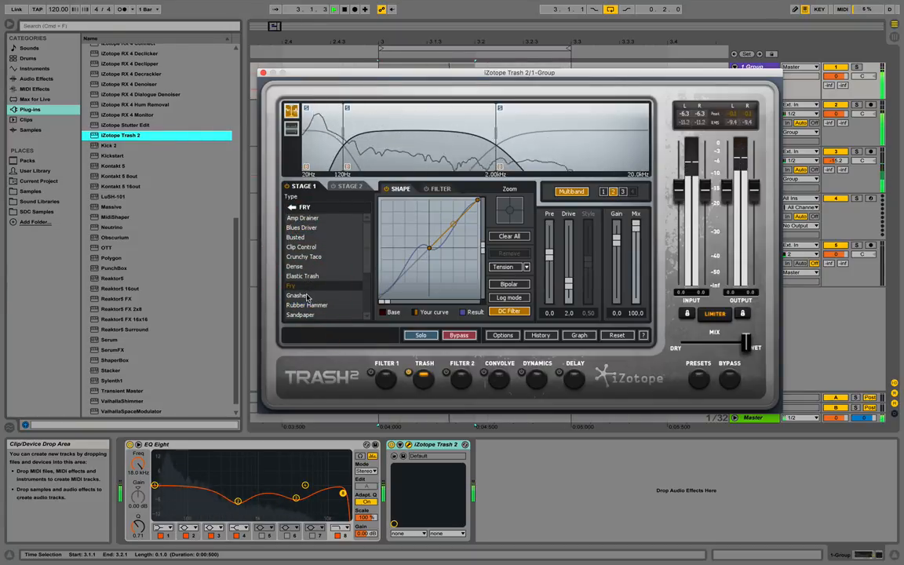
{"action": "left_click", "coordinate": [307, 295]}
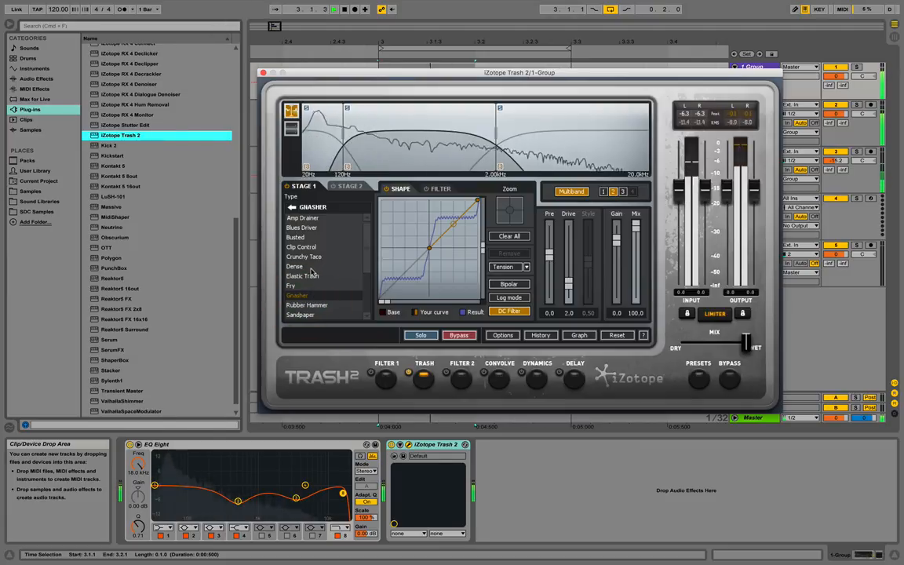
{"action": "left_click", "coordinate": [311, 269]}
{"action": "scroll", "coordinate": [321, 296], "scroll_direction": "down", "scroll_amount": 1}
{"action": "left_click", "coordinate": [317, 305]}
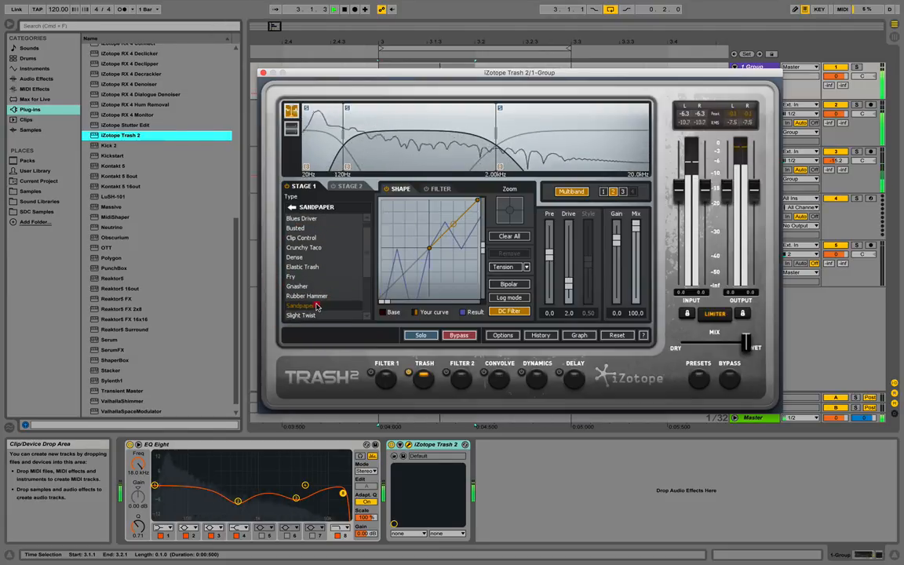
{"action": "left_click", "coordinate": [309, 296]}
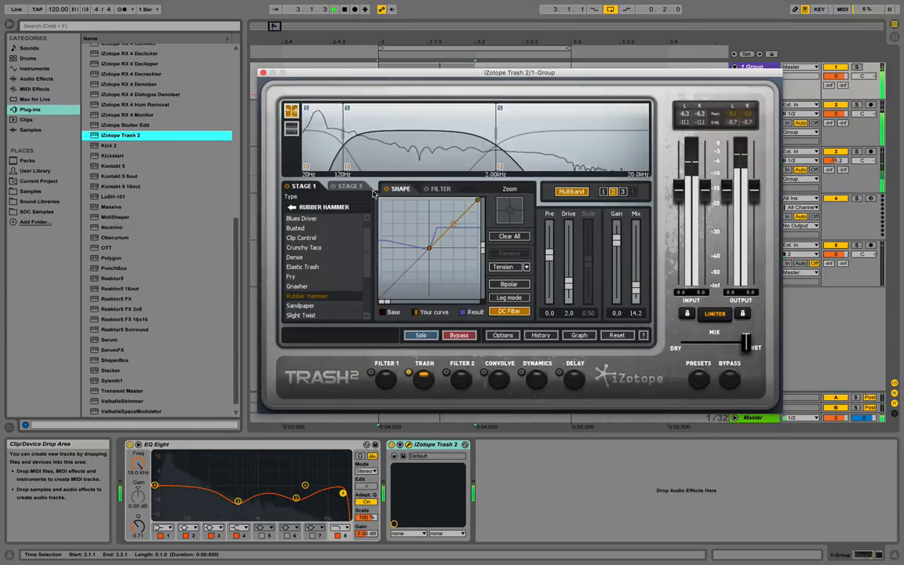
Close the Trash 2 window and compare the group's sound with Trash 2 disabled and enabled.
{"action": "left_click", "coordinate": [263, 73]}
{"action": "left_click", "coordinate": [393, 446]}
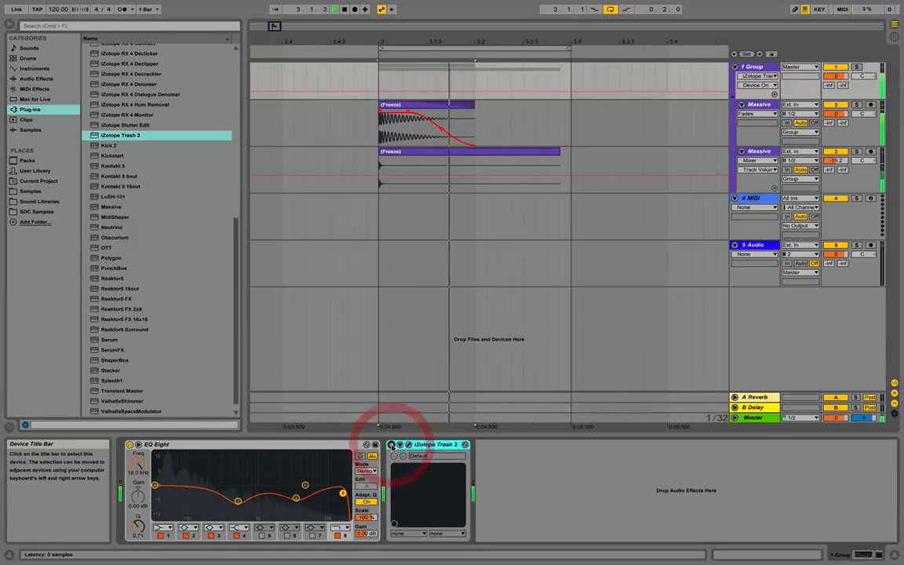
{"action": "left_click", "coordinate": [392, 446]}
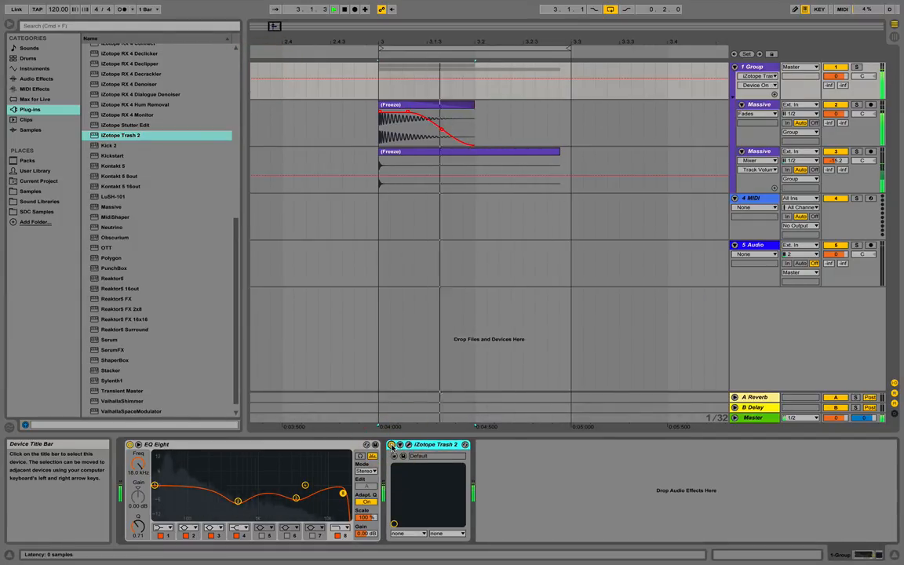
Disable warping on the first Massive track's clip and transpose it to -1 st.
{"action": "left_click", "coordinate": [409, 104]}
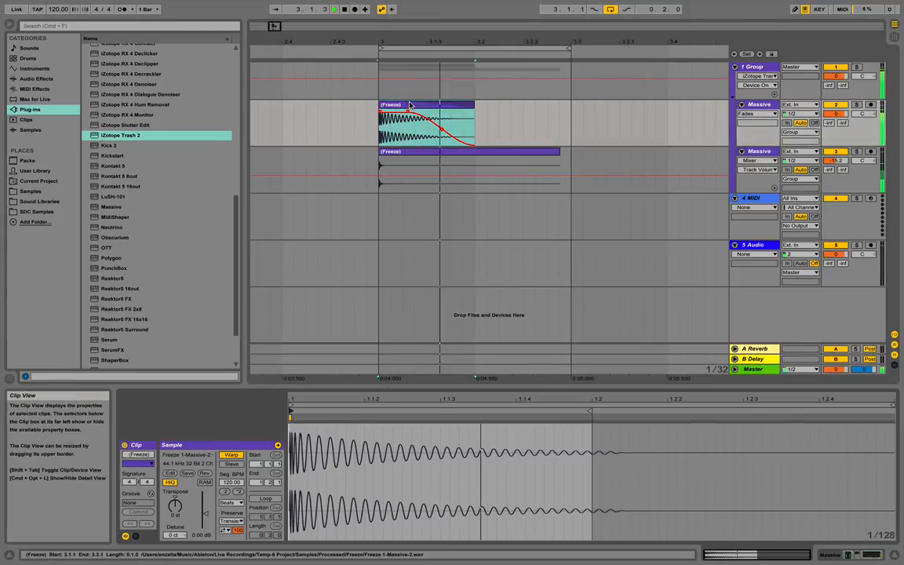
{"action": "left_click", "coordinate": [231, 454]}
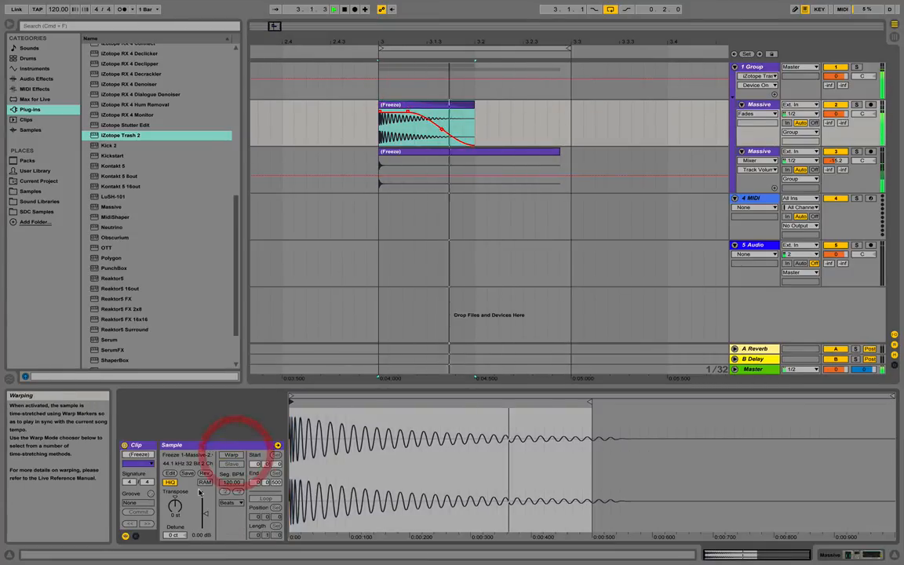
{"action": "mouse_move", "coordinate": [174, 506]}
{"action": "left_mouse_down"}
{"action": "mouse_move", "coordinate": [174, 517]}
{"action": "mouse_move", "coordinate": [174, 509]}
{"action": "left_mouse_up"}
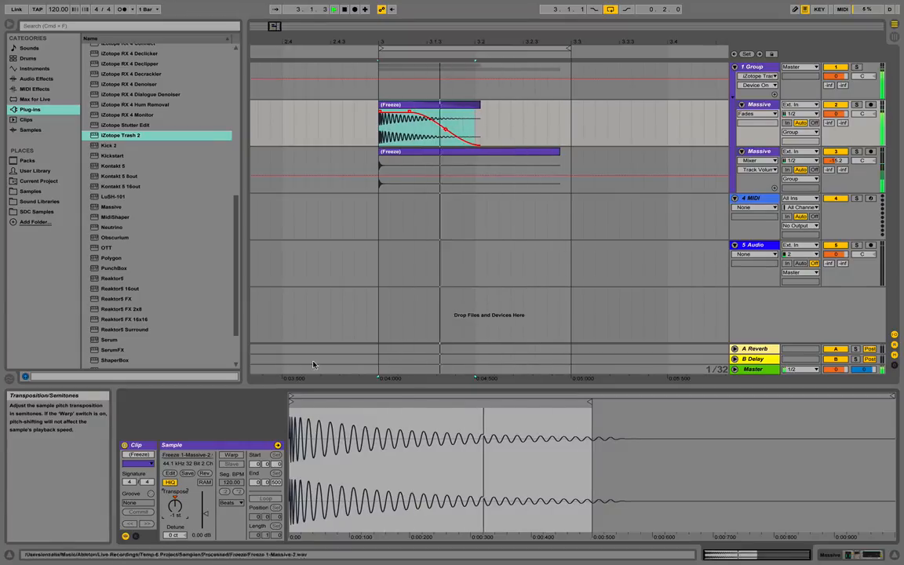
Compare the group's sound with and without its EQ Eight, leaving that device deactivated and folded.
{"action": "left_click", "coordinate": [773, 106]}
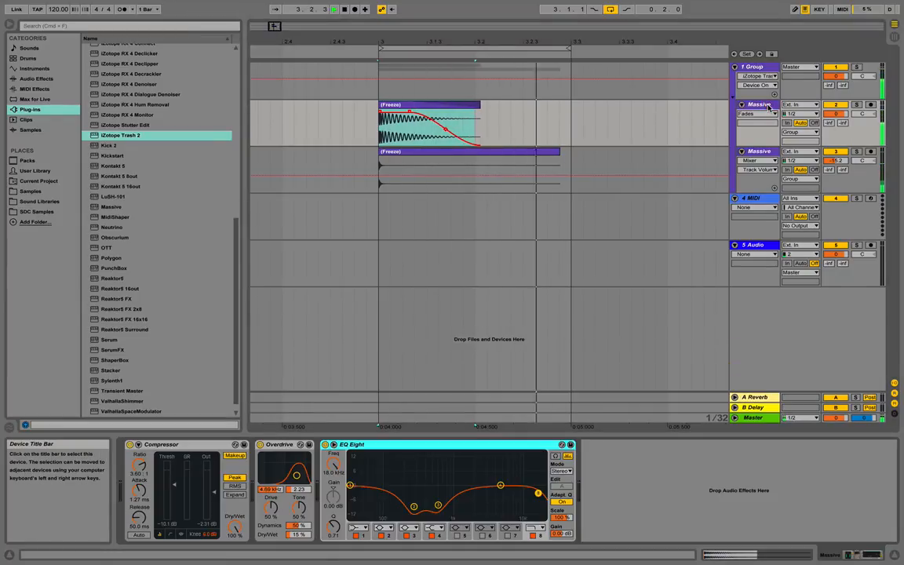
{"action": "left_click", "coordinate": [744, 69]}
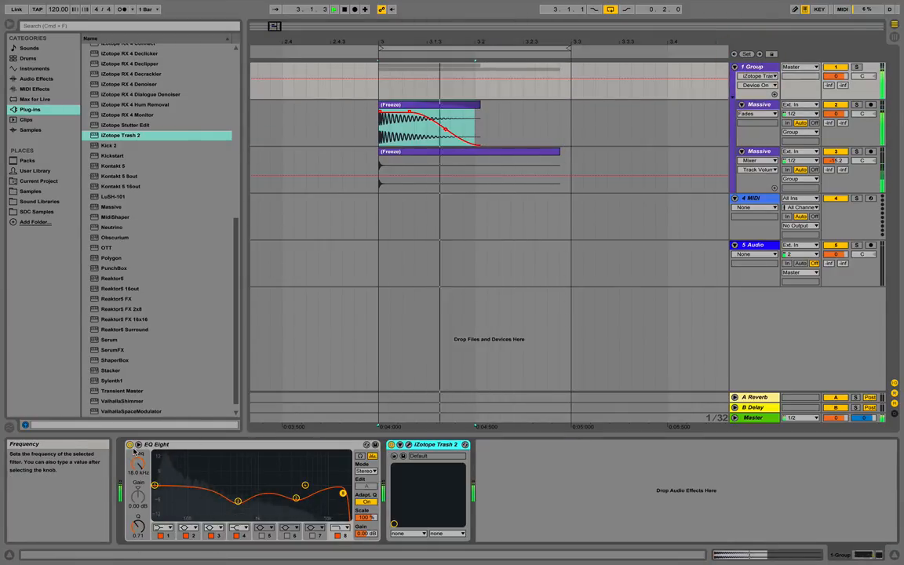
{"action": "left_click", "coordinate": [130, 445]}
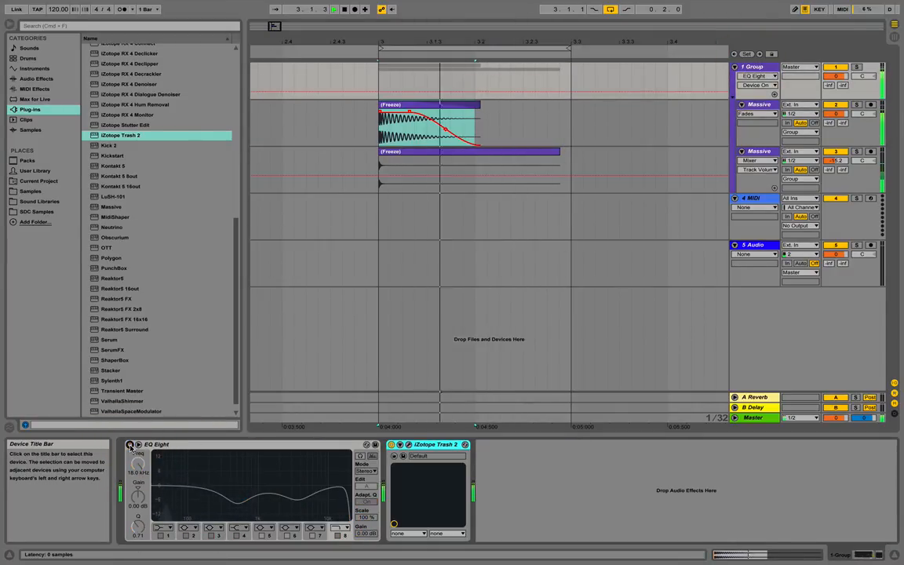
{"action": "left_click", "coordinate": [130, 444]}
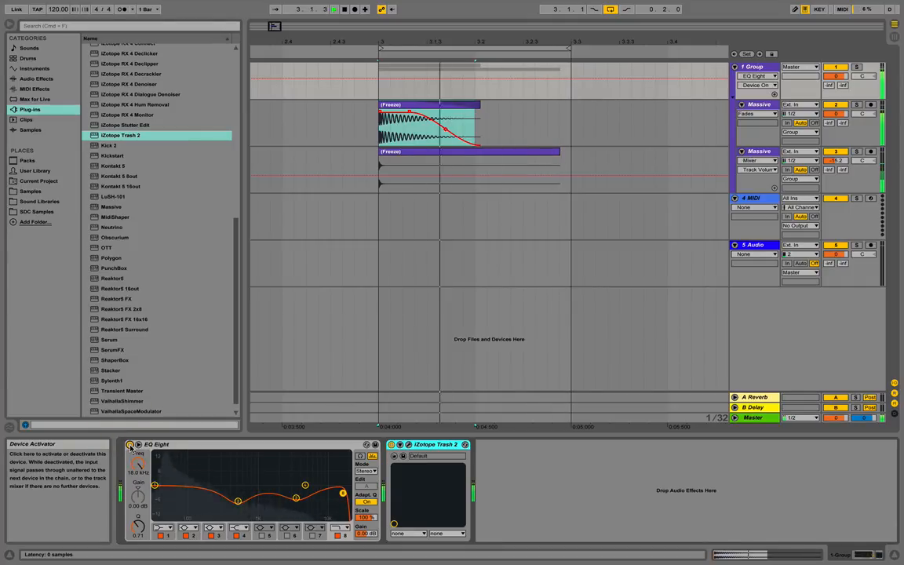
{"action": "double_click", "coordinate": [165, 444]}
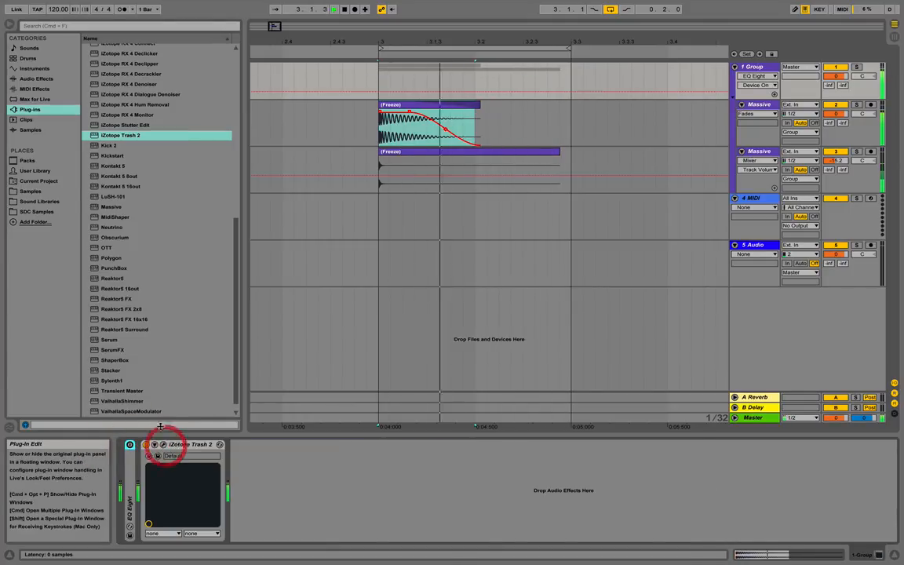
Add a second EQ Eight after Trash 2, cutting band 2 about 7 dB at 658 Hz and band 3 near 4 kHz, and enable filter 8.
{"action": "left_click", "coordinate": [33, 78]}
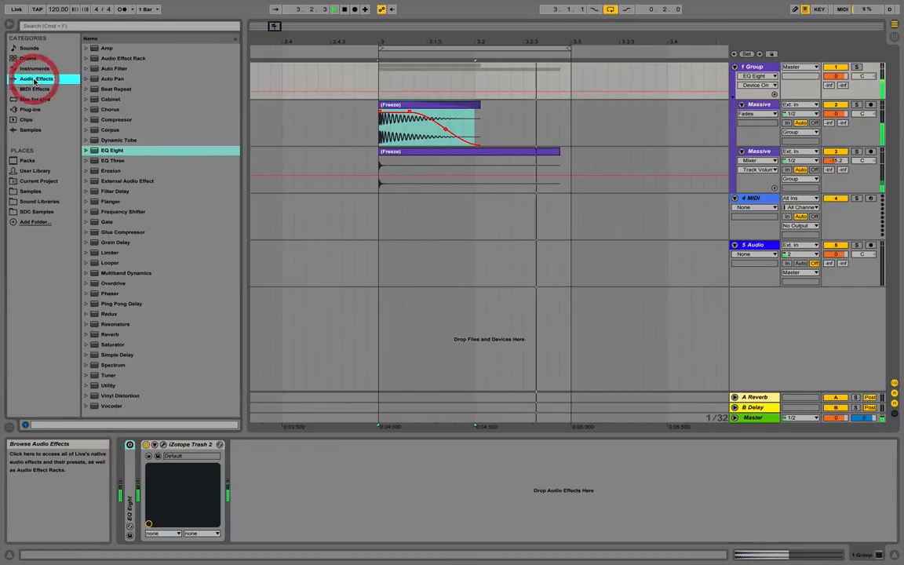
{"action": "double_click", "coordinate": [114, 150]}
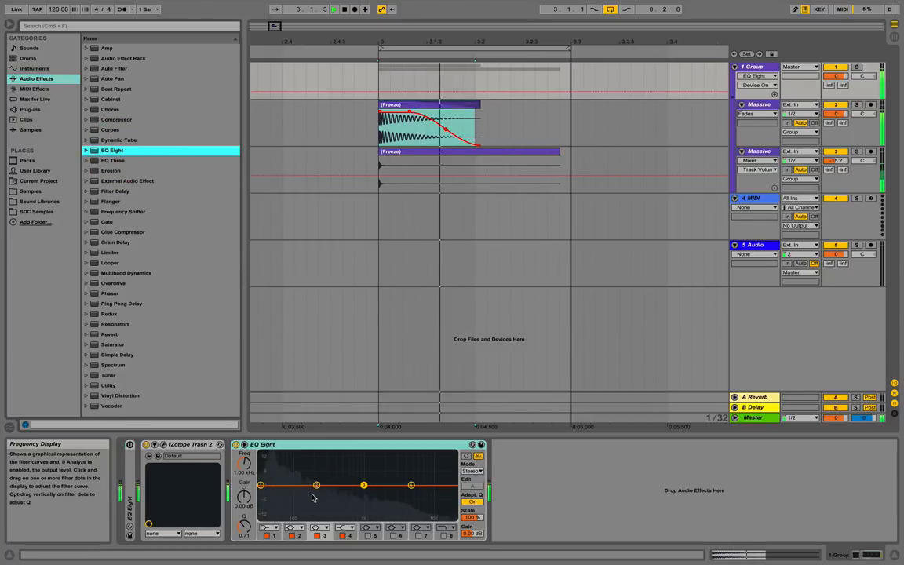
{"action": "left_click_drag", "start_coordinate": [317, 483], "coordinate": [317, 482]}
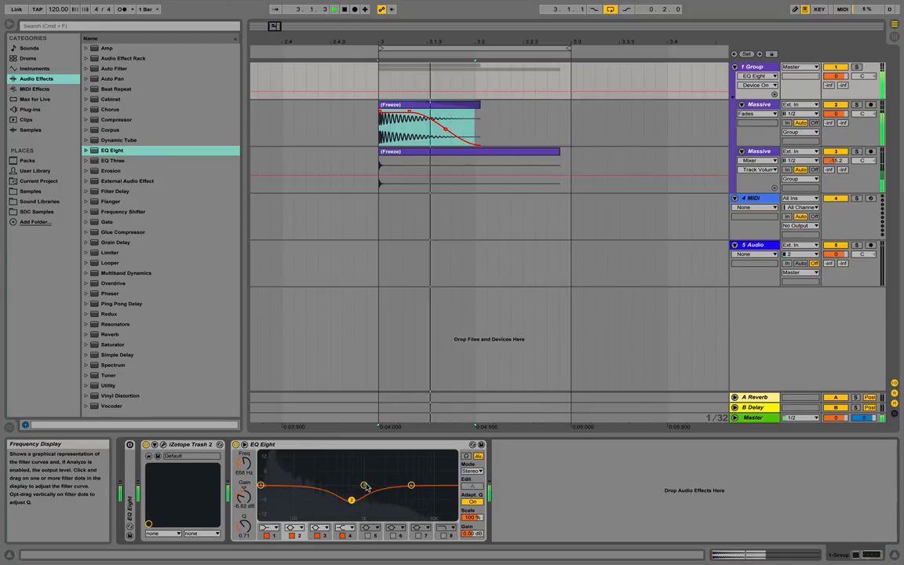
{"action": "left_click_drag", "start_coordinate": [361, 485], "coordinate": [406, 479]}
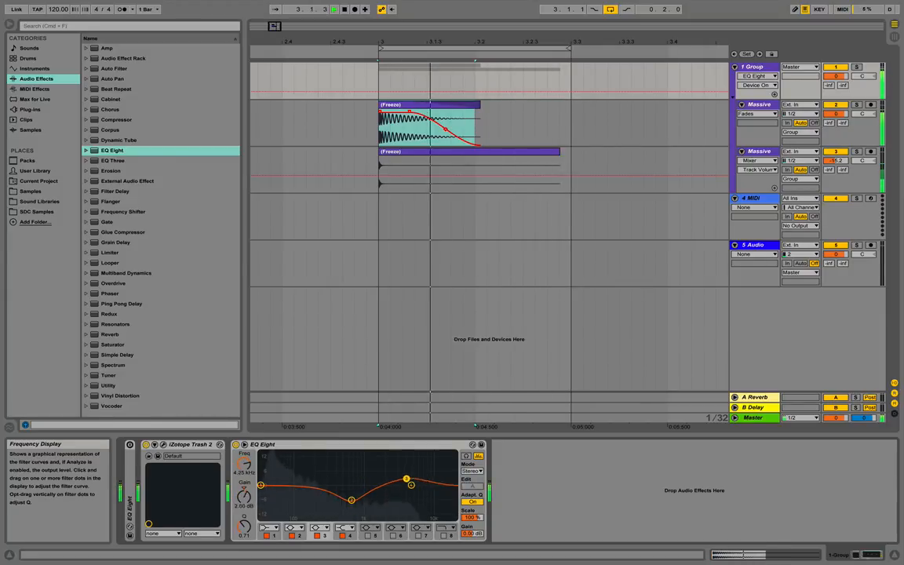
{"action": "left_click", "coordinate": [444, 535]}
Enable filter 5 as a slight, narrower boost near 50 Hz and change filter 1 to a low cut at 30 Hz.
{"action": "left_click", "coordinate": [367, 536]}
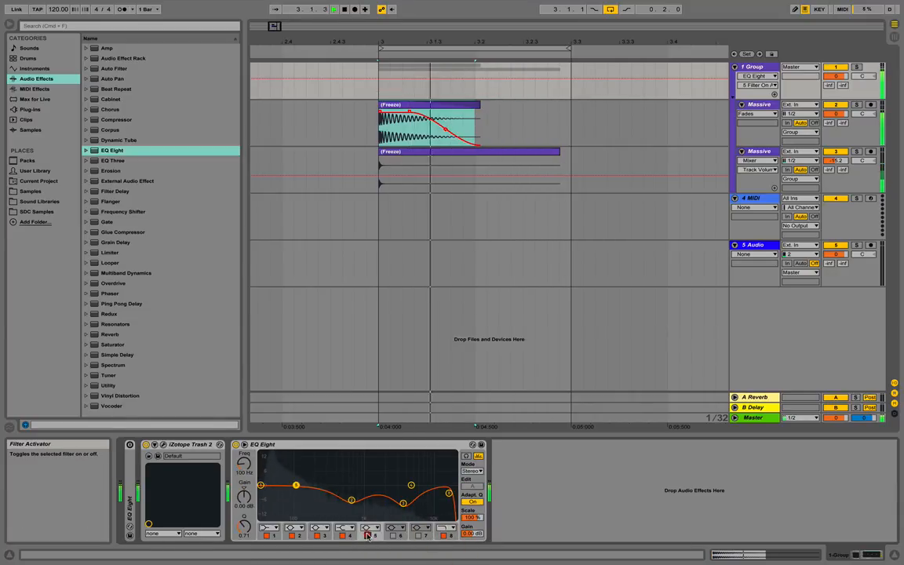
{"action": "left_click_drag", "start_coordinate": [310, 500], "coordinate": [274, 485]}
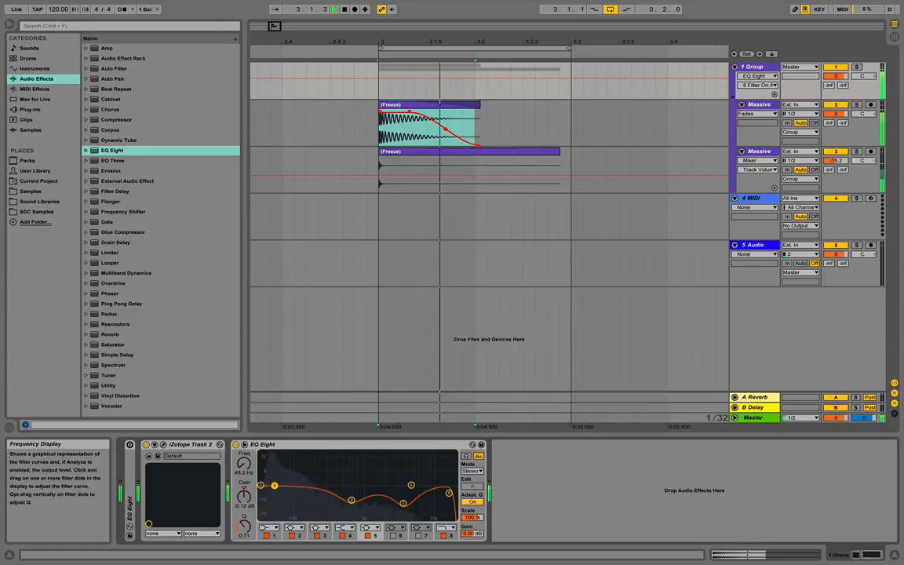
{"action": "left_click_drag", "start_coordinate": [244, 526], "coordinate": [243, 509]}
{"action": "left_click", "coordinate": [274, 532]}
{"action": "left_click", "coordinate": [266, 464]}
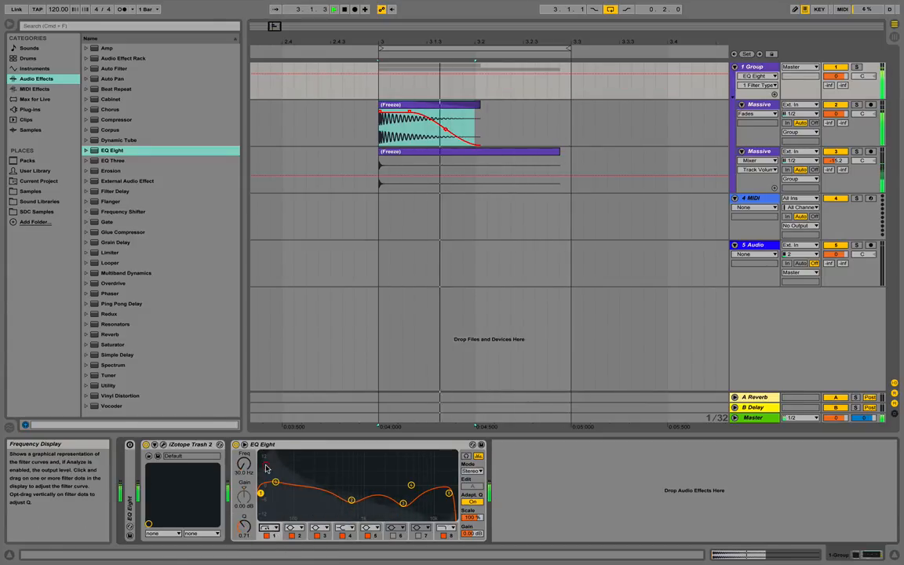
Enable oversampling on the group's second EQ Eight.
{"action": "left_click", "coordinate": [310, 445]}
{"action": "right_click", "coordinate": [309, 444]}
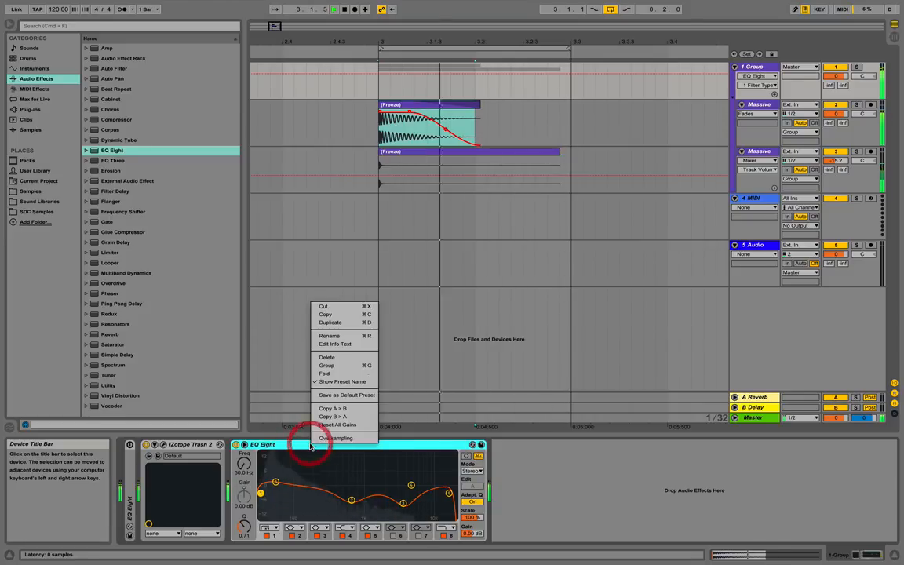
{"action": "left_click", "coordinate": [317, 434]}
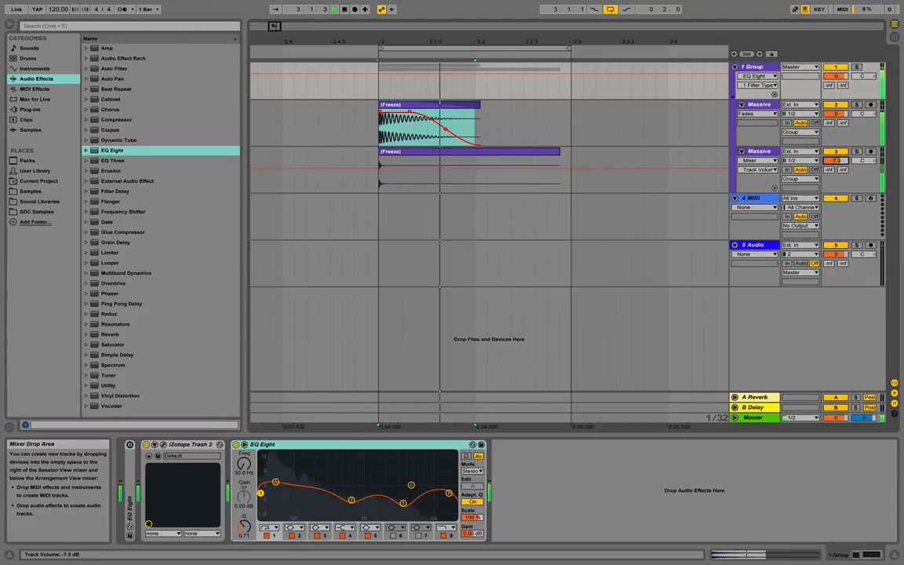
Add Transient Master to the soloed second Massive track, raise its attack and set sustain to -42 %, leaving the track unsoloed.
{"action": "left_click", "coordinate": [746, 154]}
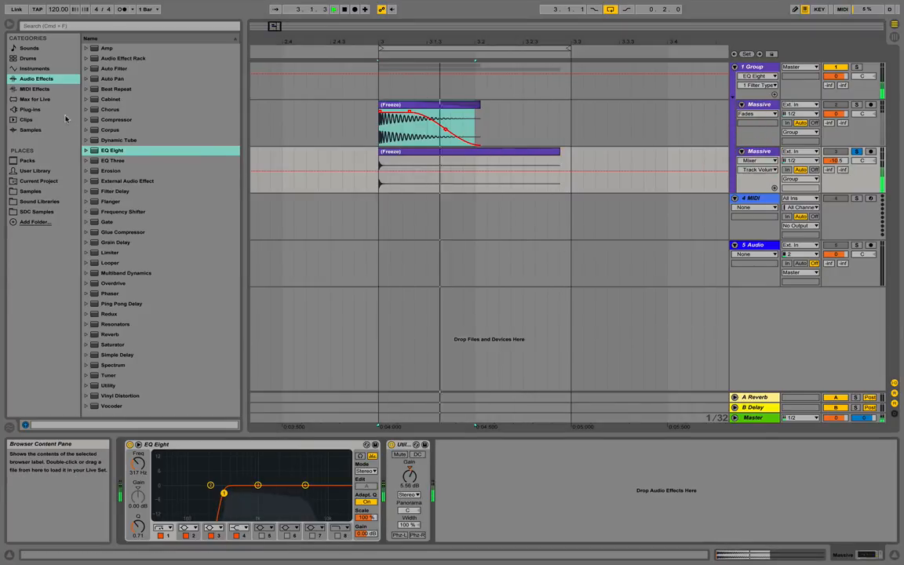
{"action": "left_click", "coordinate": [30, 109]}
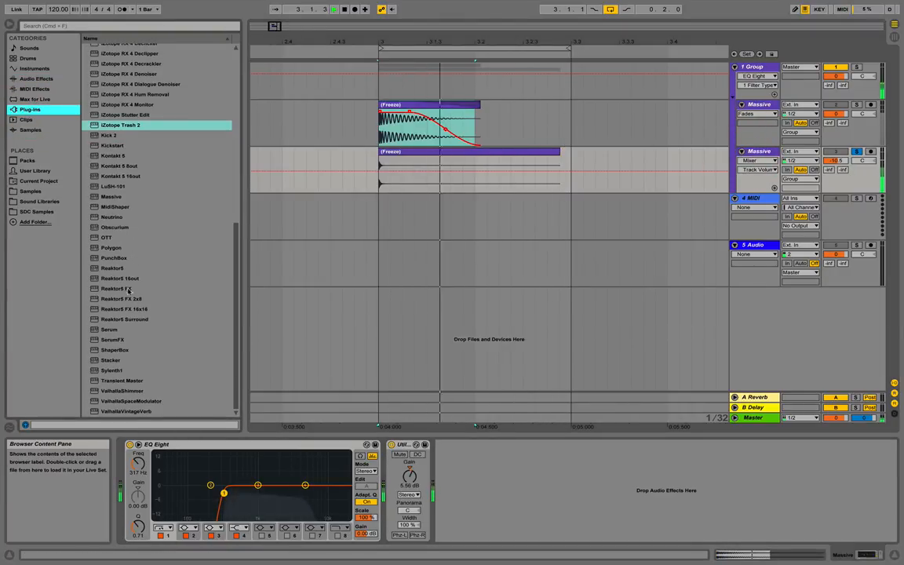
{"action": "left_click", "coordinate": [123, 381]}
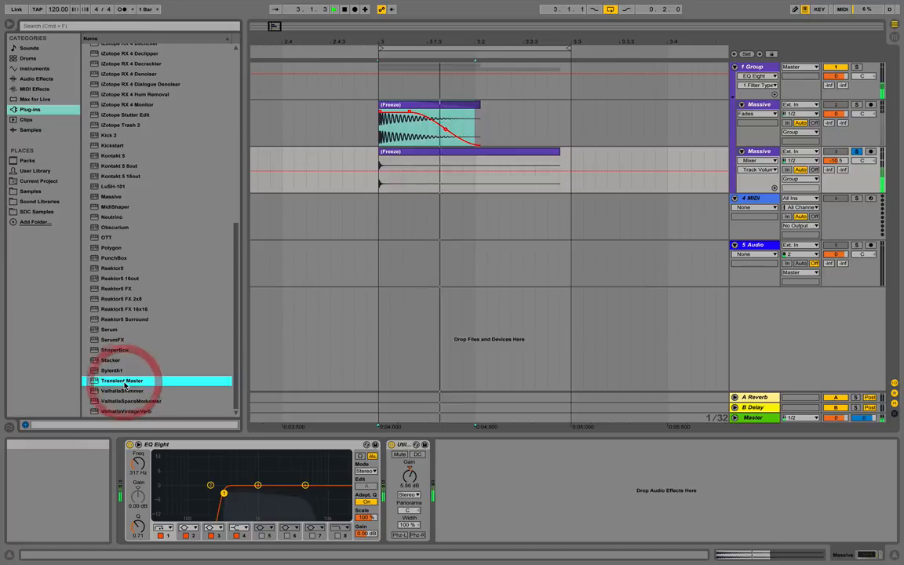
{"action": "double_click", "coordinate": [123, 381]}
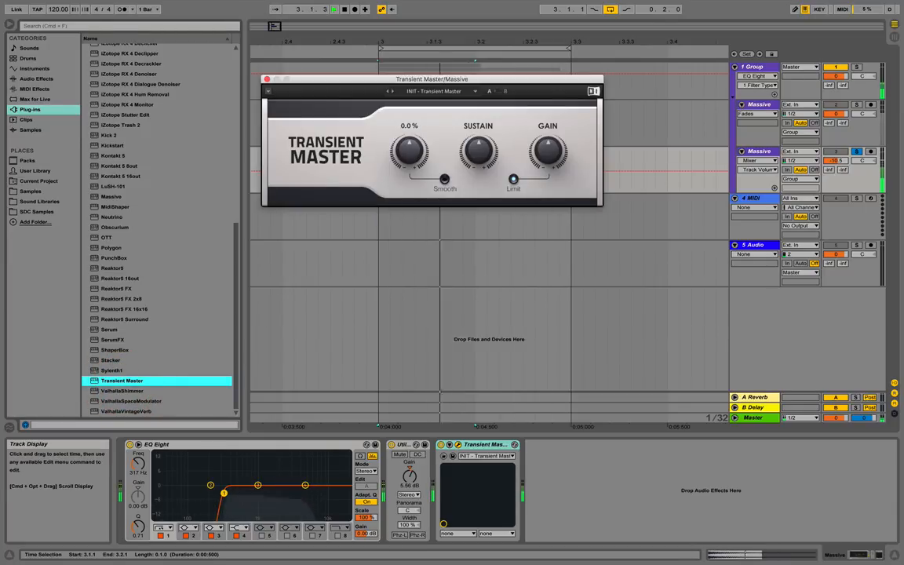
{"action": "left_click", "coordinate": [479, 152]}
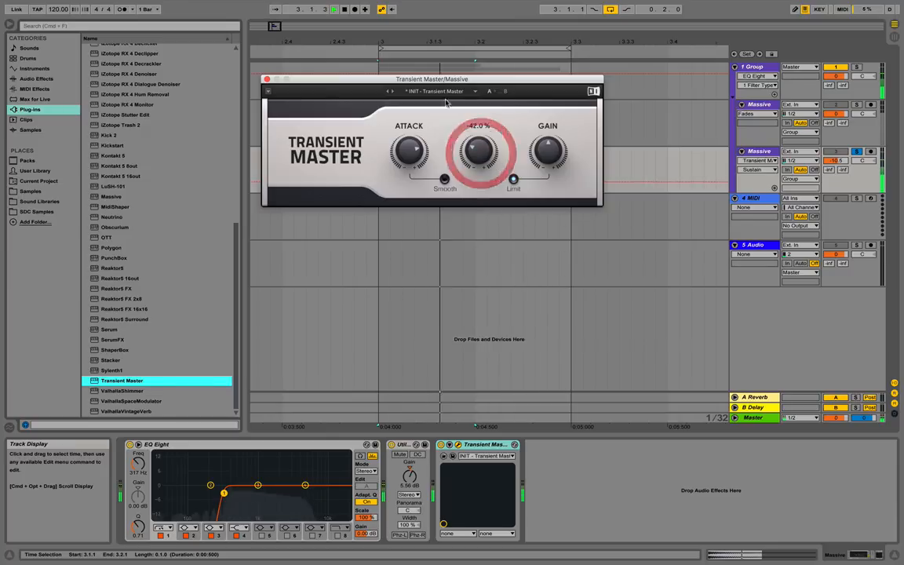
{"action": "left_click", "coordinate": [267, 79]}
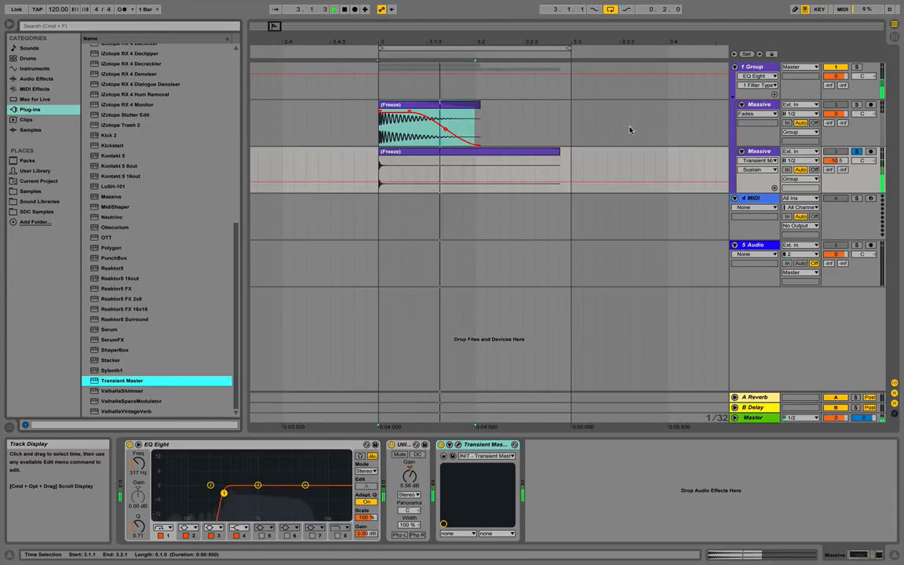
{"action": "left_click", "coordinate": [855, 151]}
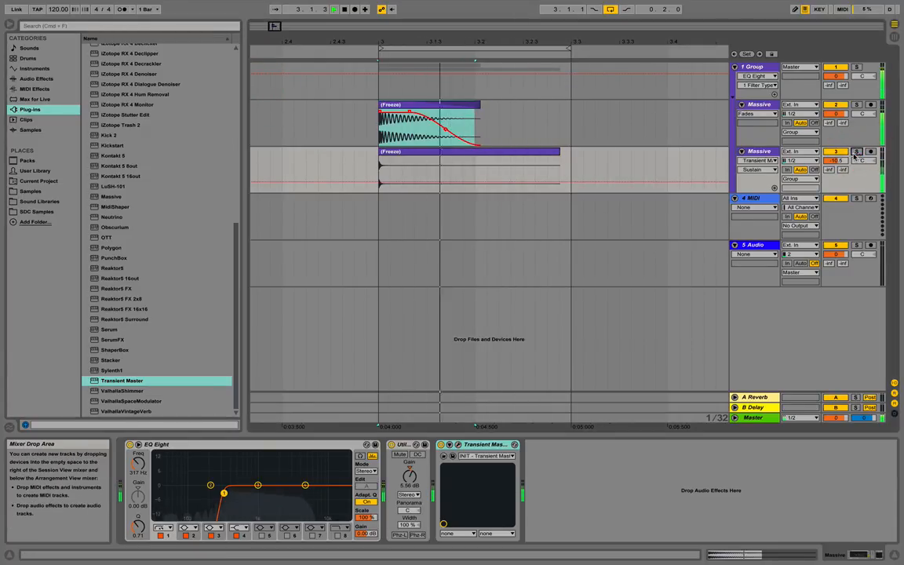
Add a Limiter with 3 dB gain at the end of the group's chain and lower the second Massive track's volume to -13.4 dB.
{"action": "left_click", "coordinate": [753, 67]}
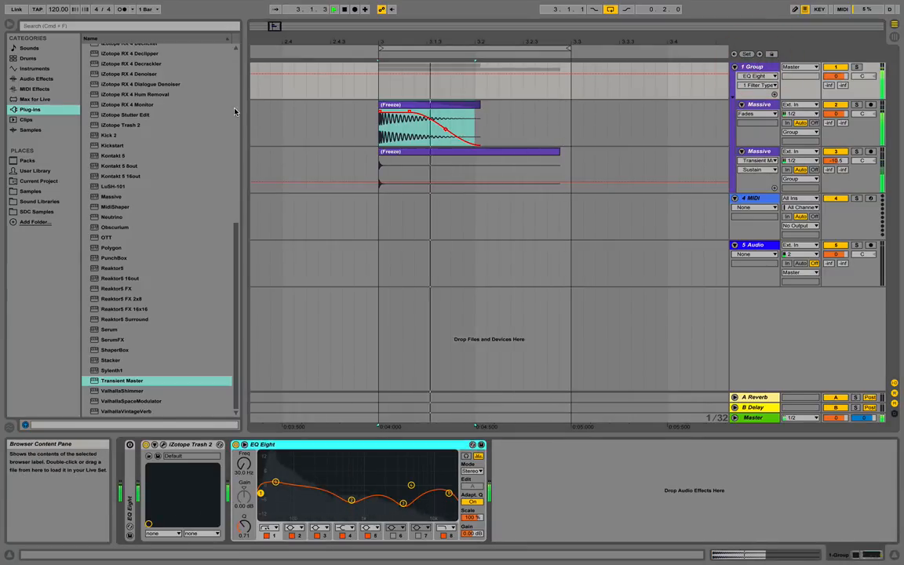
{"action": "left_click", "coordinate": [36, 78]}
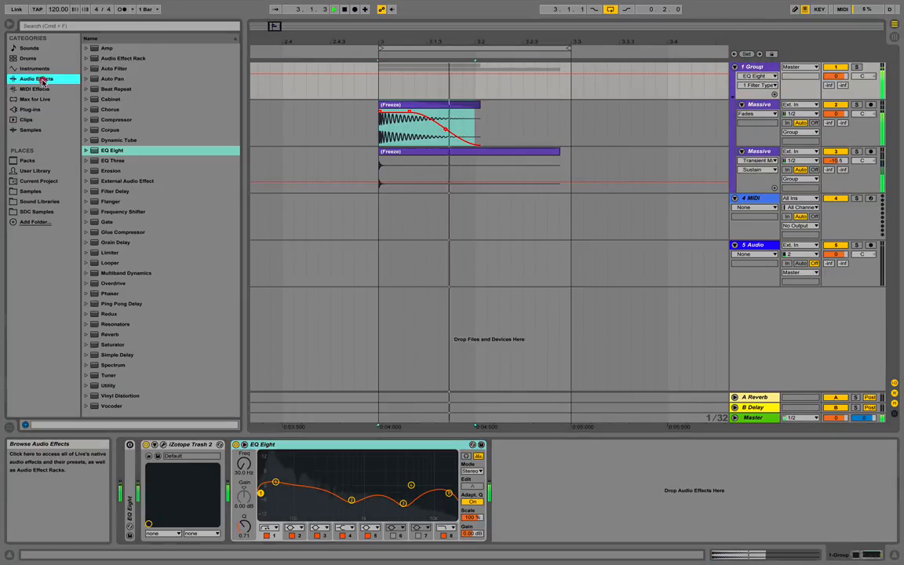
{"action": "double_click", "coordinate": [118, 252]}
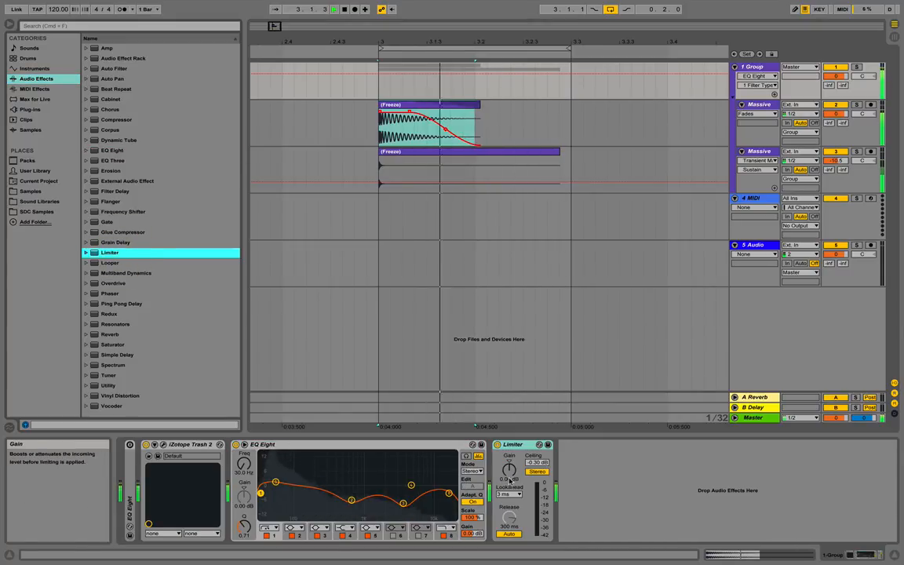
{"action": "left_click_drag", "start_coordinate": [509, 470], "coordinate": [509, 446]}
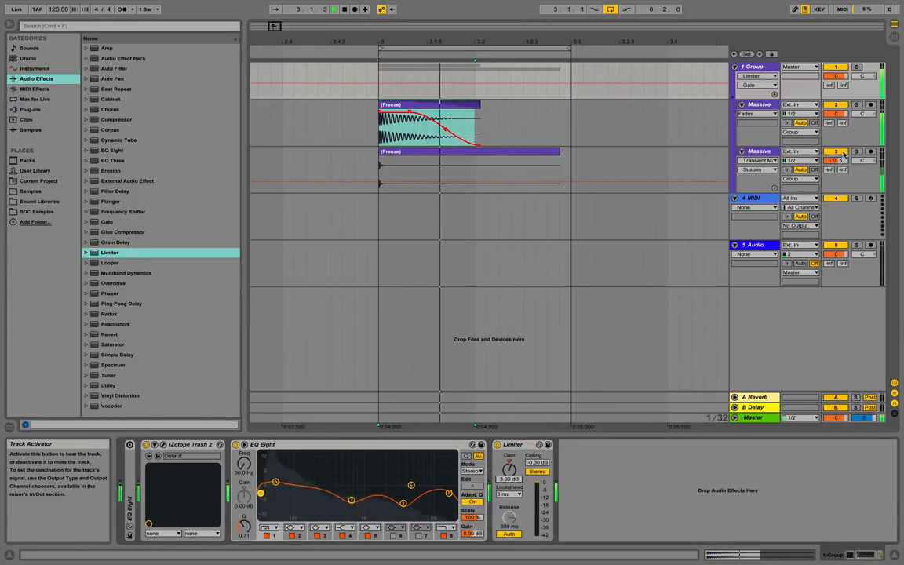
{"action": "left_click_drag", "start_coordinate": [836, 160], "coordinate": [836, 169]}
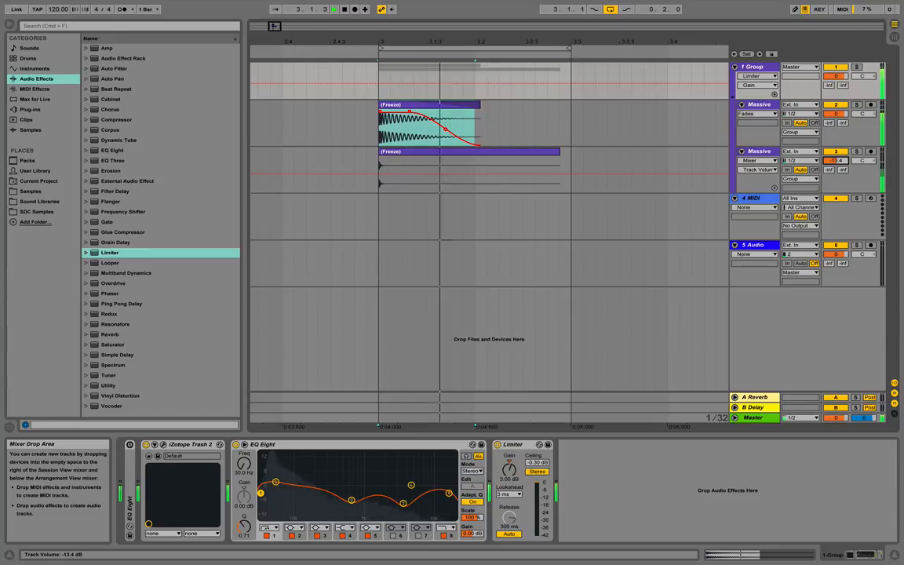
Delete the empty MIDI track and prepare the audio track for recording, armed and deactivated with Resampling as its input.
{"action": "left_click", "coordinate": [770, 197]}
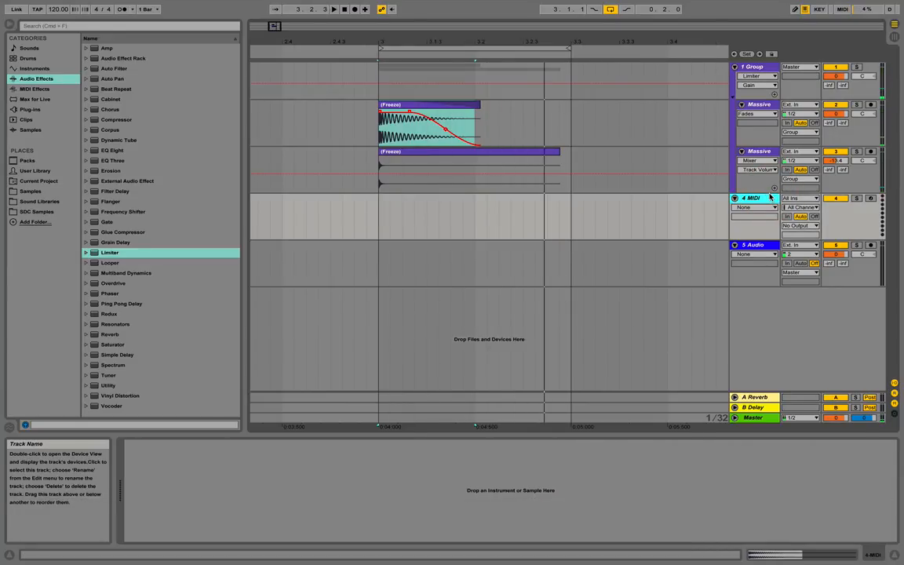
{"action": "key", "text": "BackSpace"}
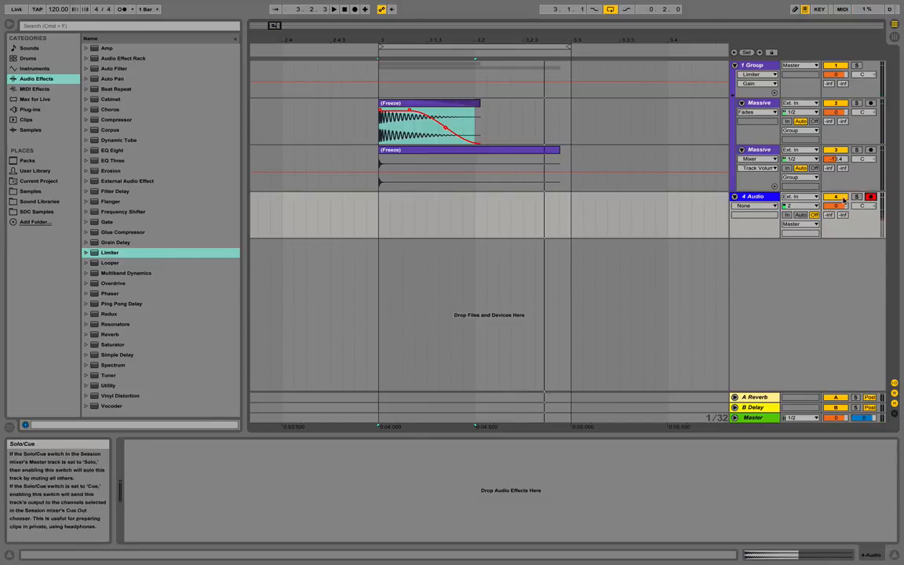
{"action": "left_click", "coordinate": [835, 198]}
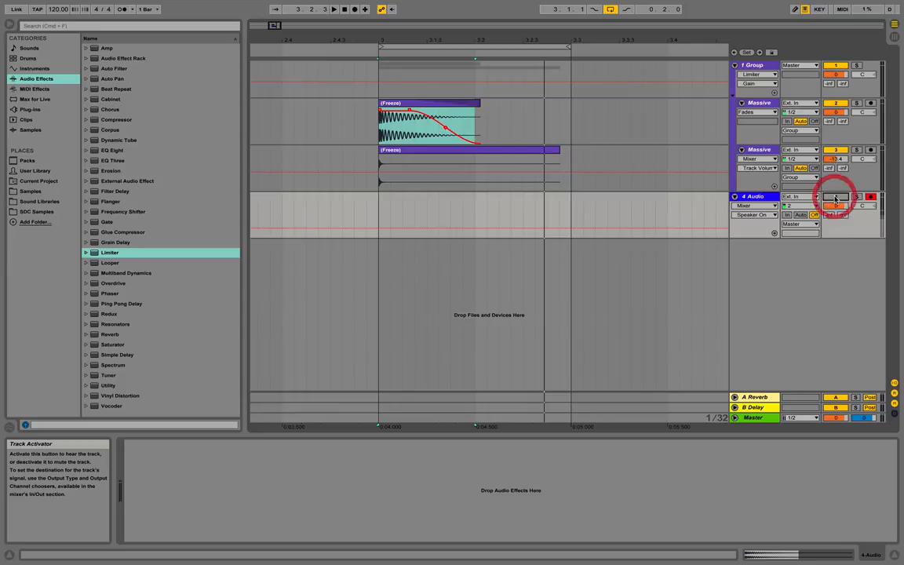
{"action": "left_click", "coordinate": [809, 197]}
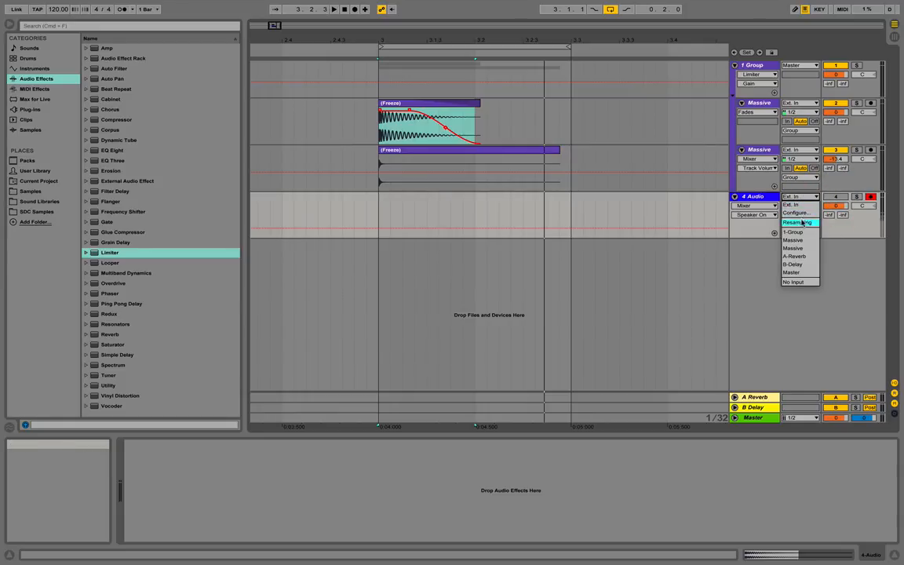
{"action": "left_click", "coordinate": [797, 222]}
Switch off looping and record the processed kick onto the audio track from bar 3, stopping after the kick has played out.
{"action": "left_click", "coordinate": [378, 217]}
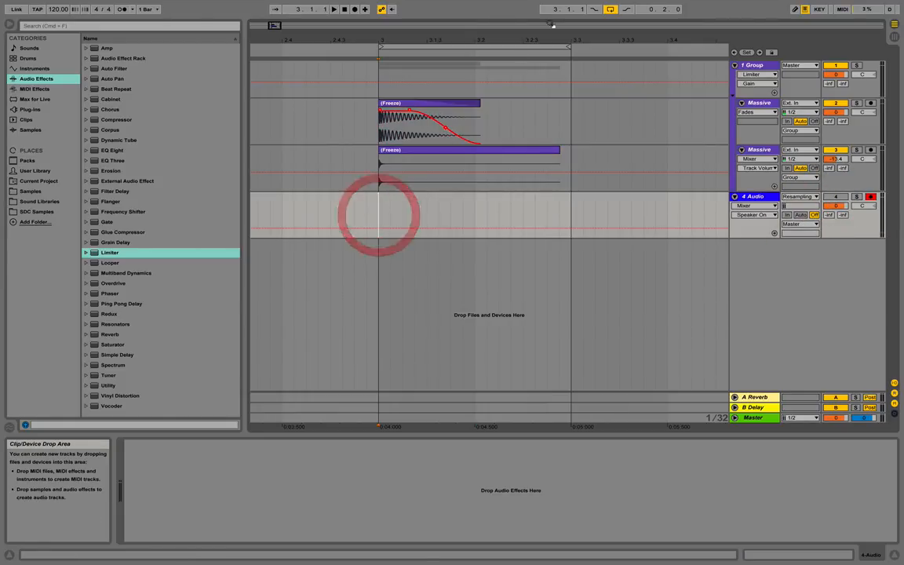
{"action": "left_click", "coordinate": [611, 11]}
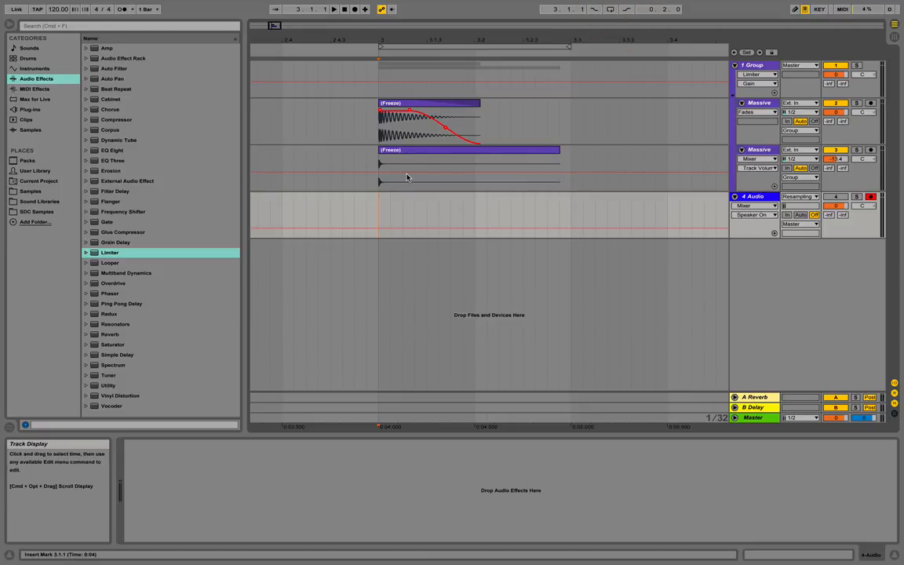
{"action": "left_click", "coordinate": [355, 10]}
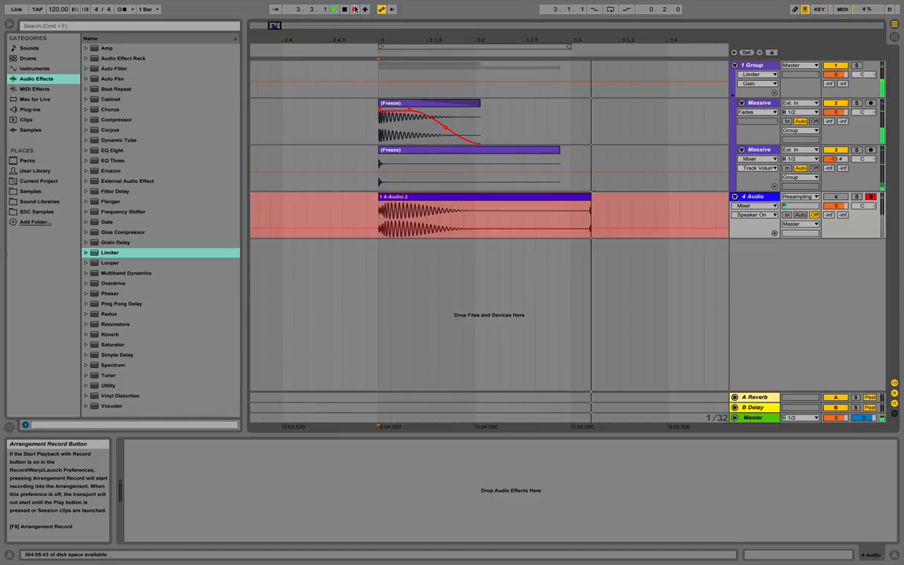
{"action": "key", "text": "space"}
Solo the resampled audio track and place the insert mark at 3.2.2 in its recorded clip.
{"action": "left_click", "coordinate": [855, 196]}
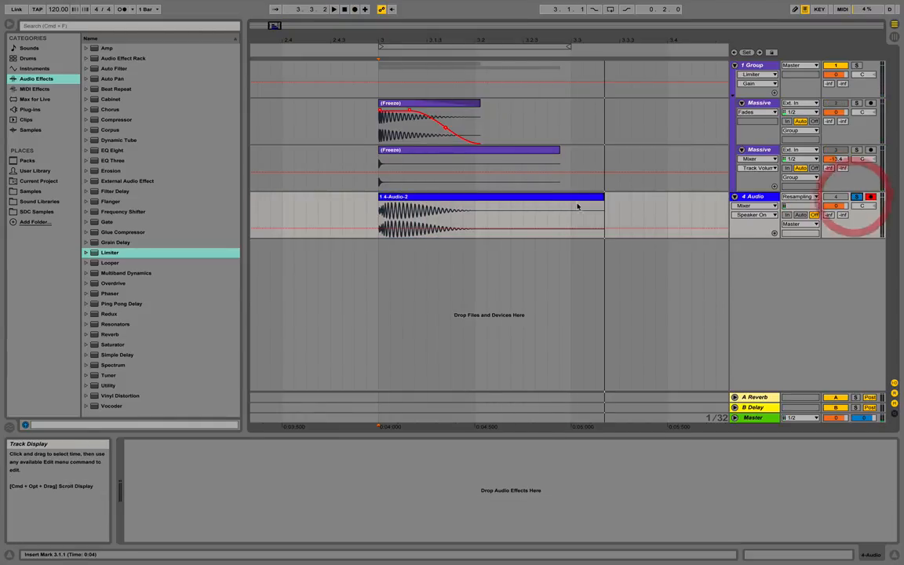
{"action": "left_click", "coordinate": [508, 204]}
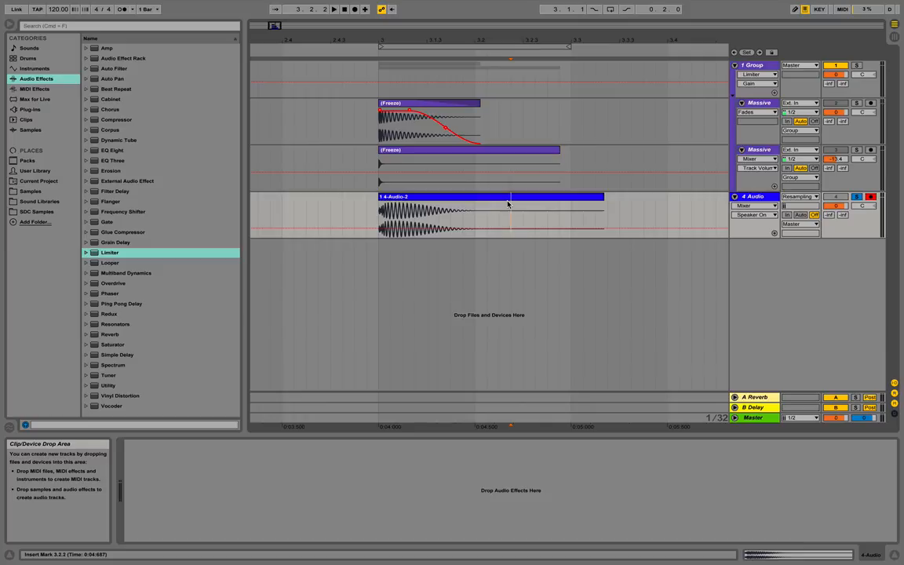